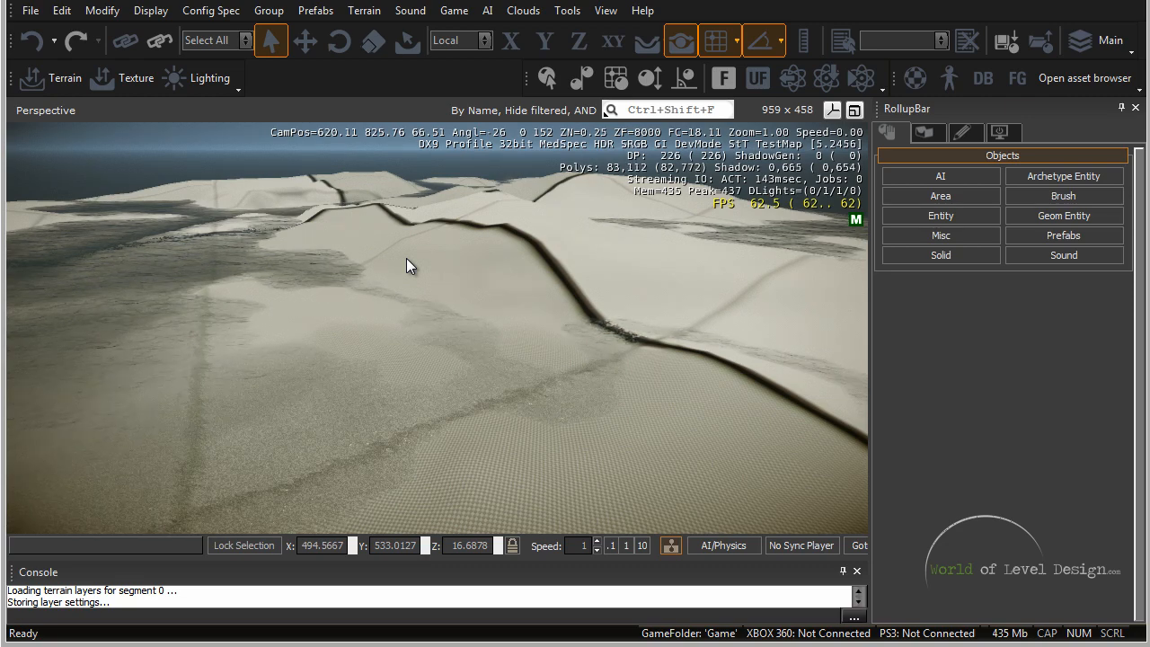
Step: Check the keyboard shortcuts assigned to the Edit Terrain and Texture commands in the Terrain category of the keyboard customization settings
{"action": "left_click", "coordinate": [371, 14]}
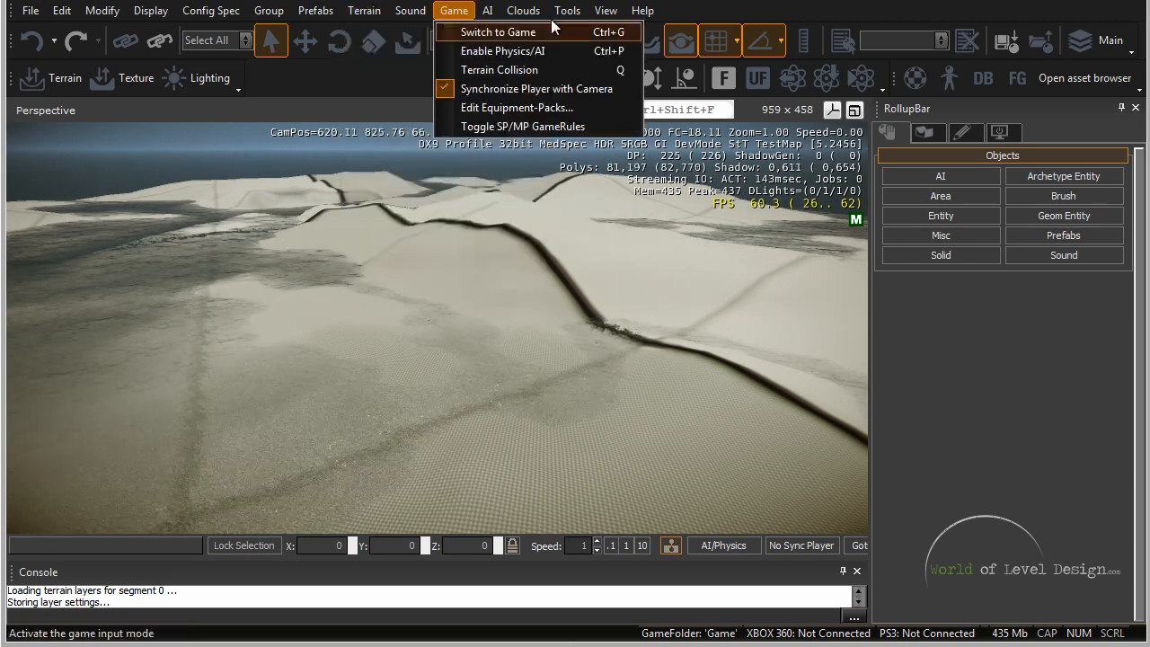
{"action": "mouse_move", "coordinate": [567, 10]}
{"action": "left_click", "coordinate": [629, 223]}
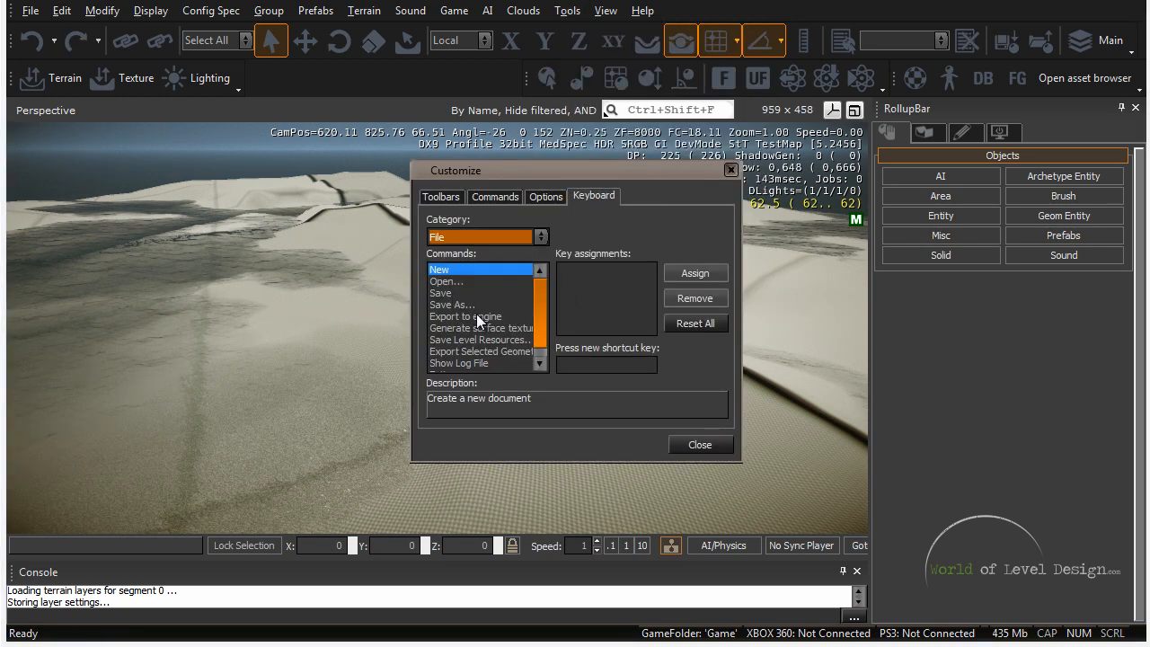
{"action": "scroll", "coordinate": [476, 317], "scroll_direction": "down", "scroll_amount": 1}
{"action": "left_click", "coordinate": [471, 237]}
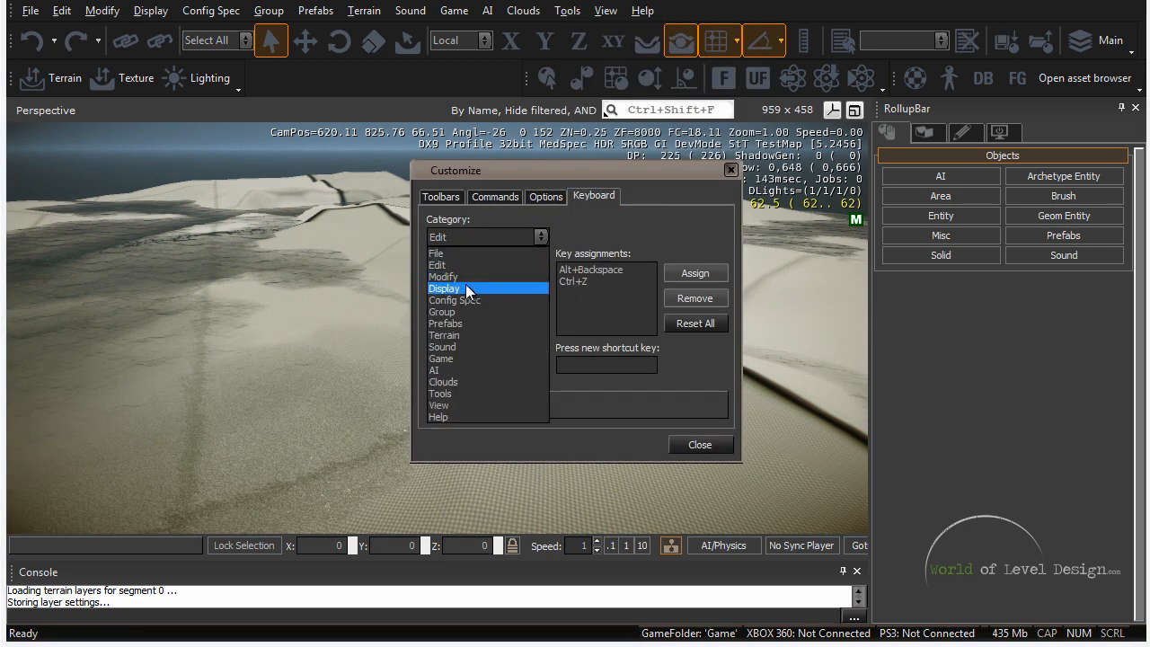
{"action": "left_click", "coordinate": [459, 335]}
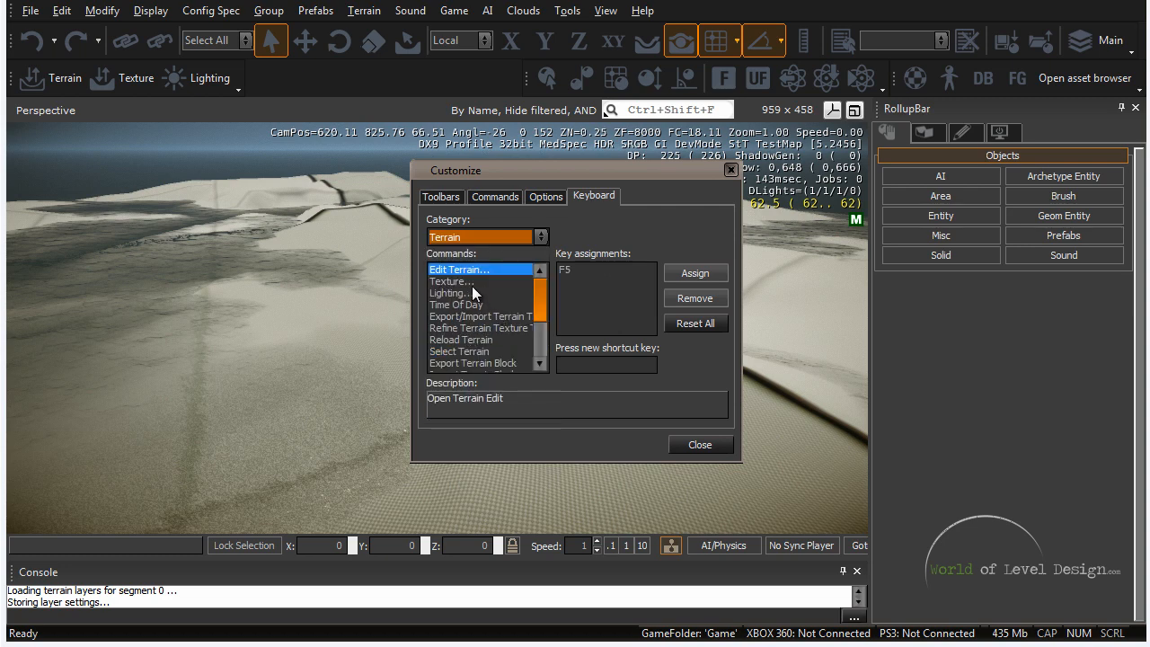
{"action": "left_click", "coordinate": [460, 282]}
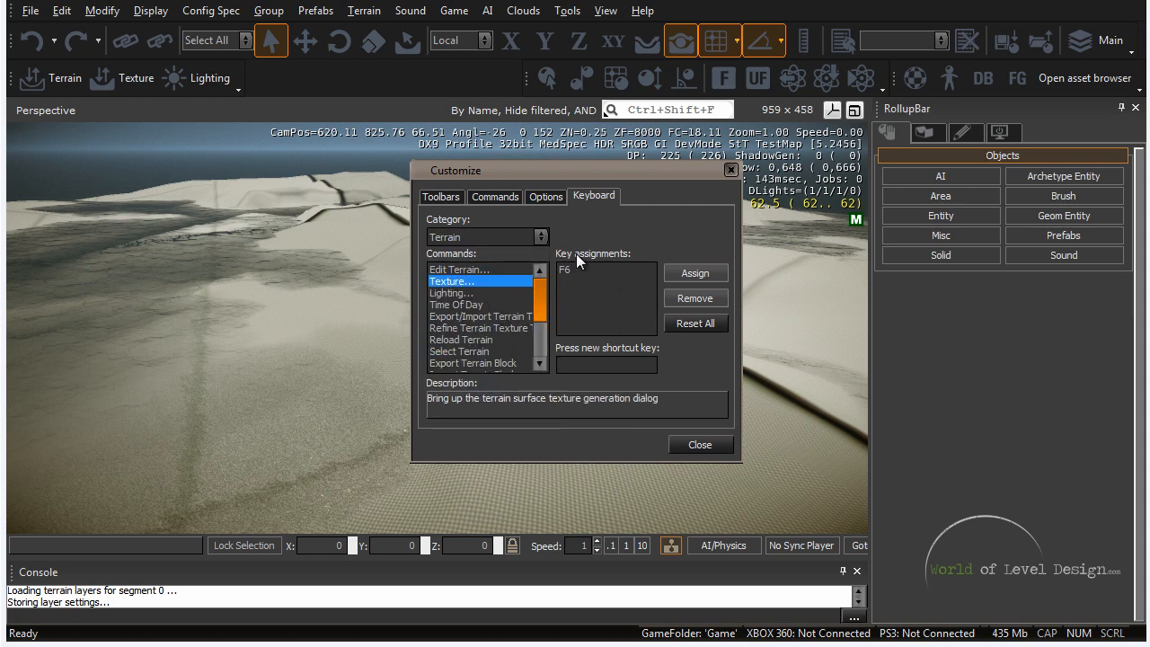
{"action": "left_click", "coordinate": [729, 170]}
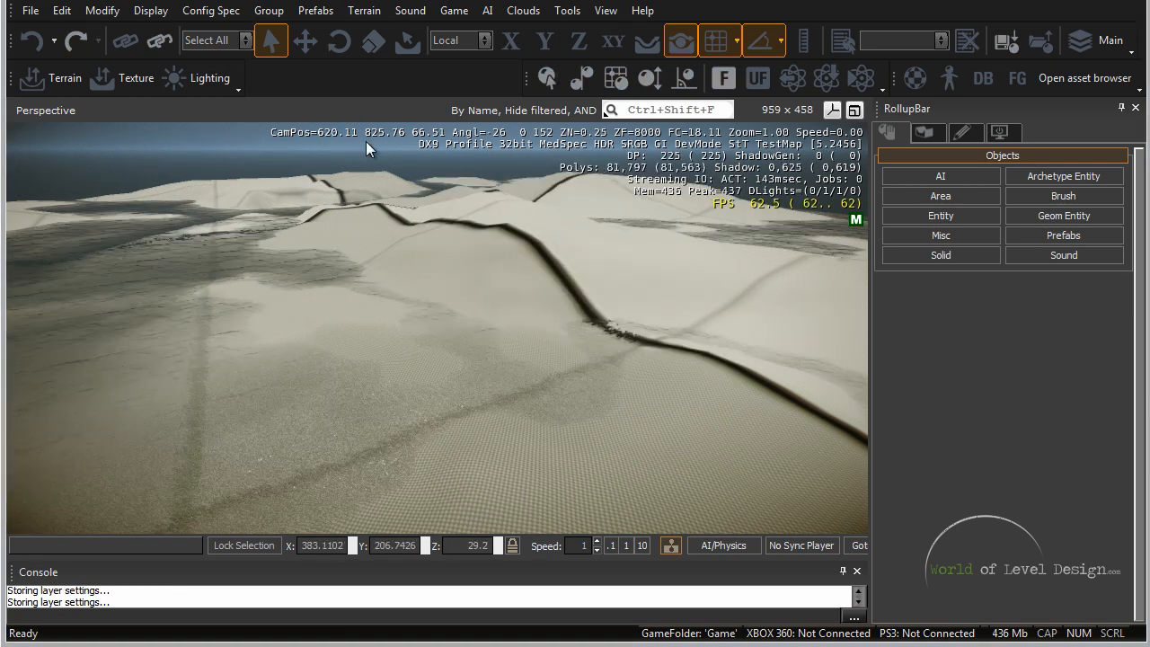
Step: Open the terrain's texture layer editor and select the Default layer
{"action": "left_click", "coordinate": [363, 11]}
{"action": "left_click", "coordinate": [388, 51]}
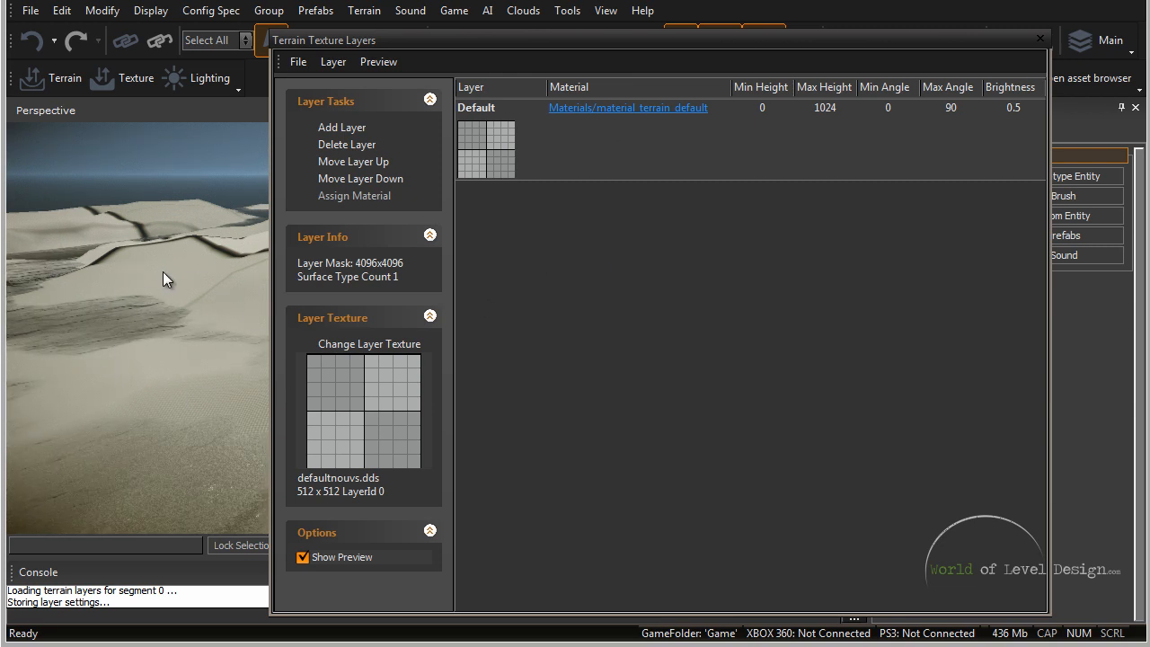
{"action": "left_click", "coordinate": [351, 130]}
{"action": "left_click", "coordinate": [557, 213]}
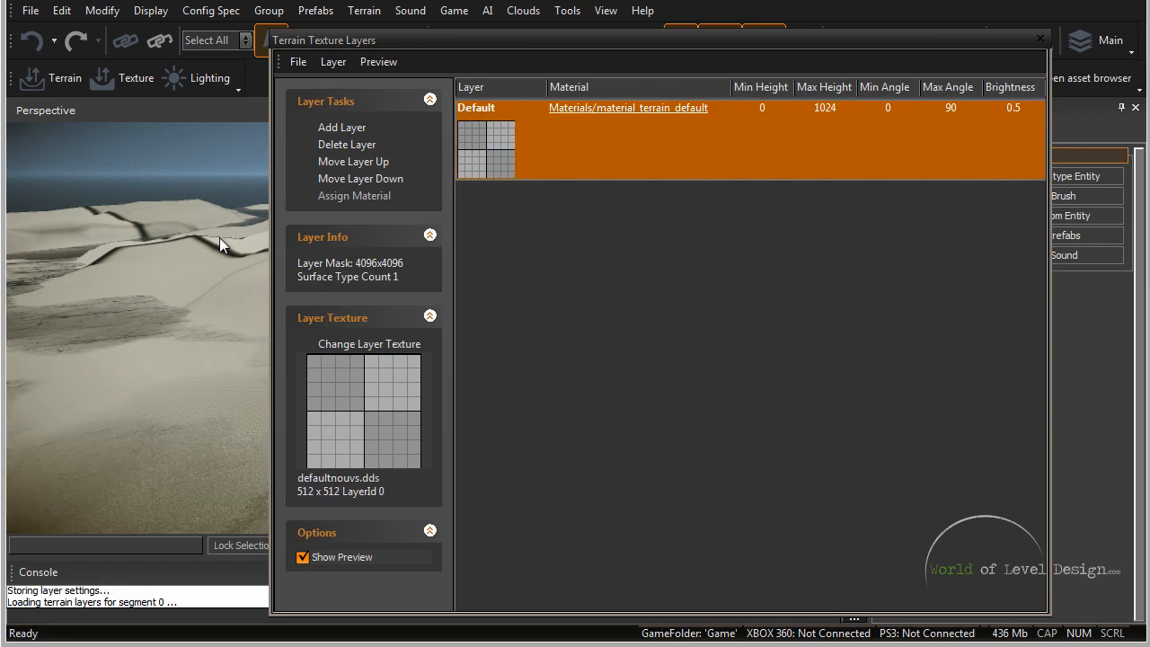
{"action": "key", "text": "w"}
{"action": "right_click_drag", "start_coordinate": [219, 237], "coordinate": [162, 225]}
{"action": "key", "text": "s"}
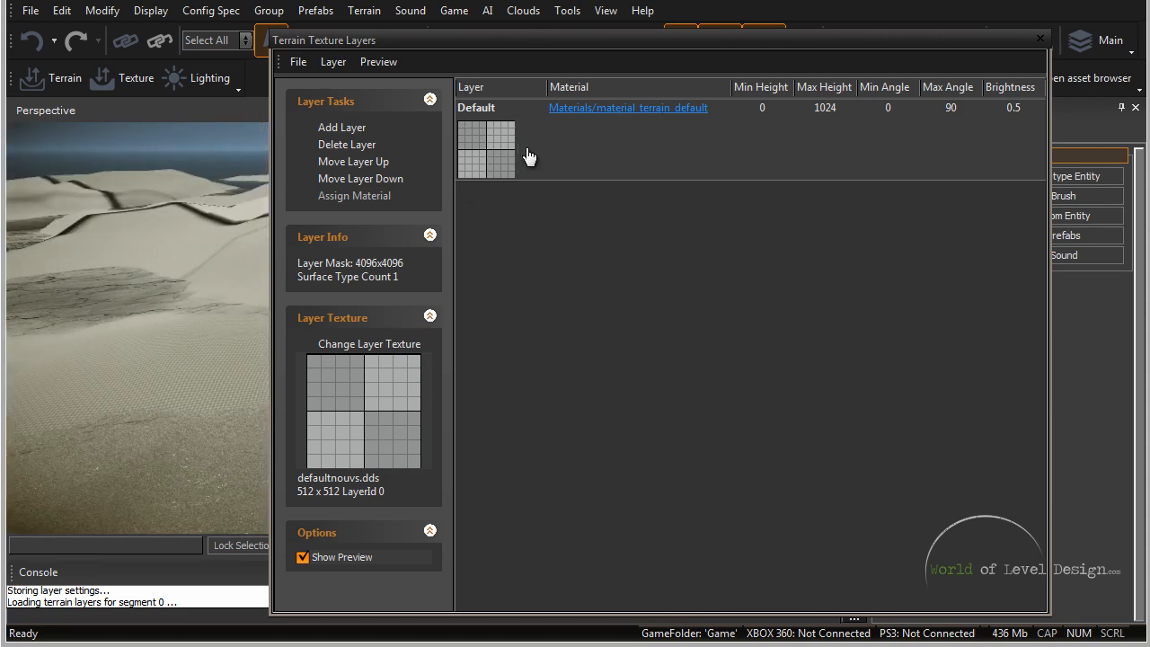
Step: Rename the Default terrain texture layer to Grass
{"action": "left_click", "coordinate": [481, 107]}
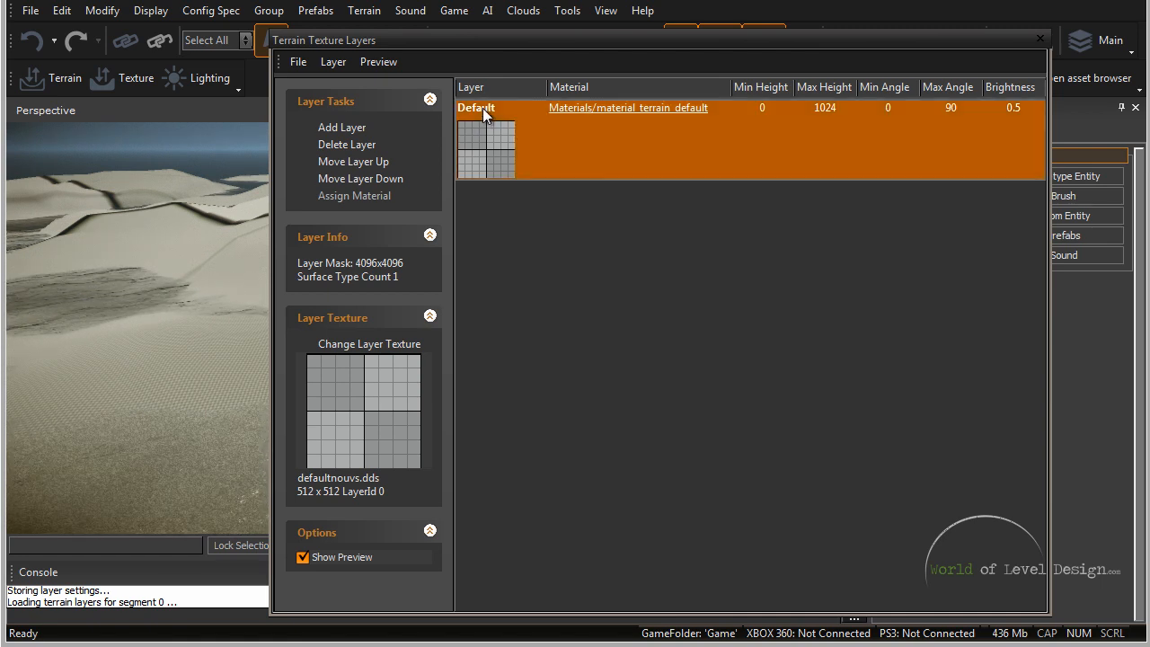
{"action": "left_click", "coordinate": [481, 108]}
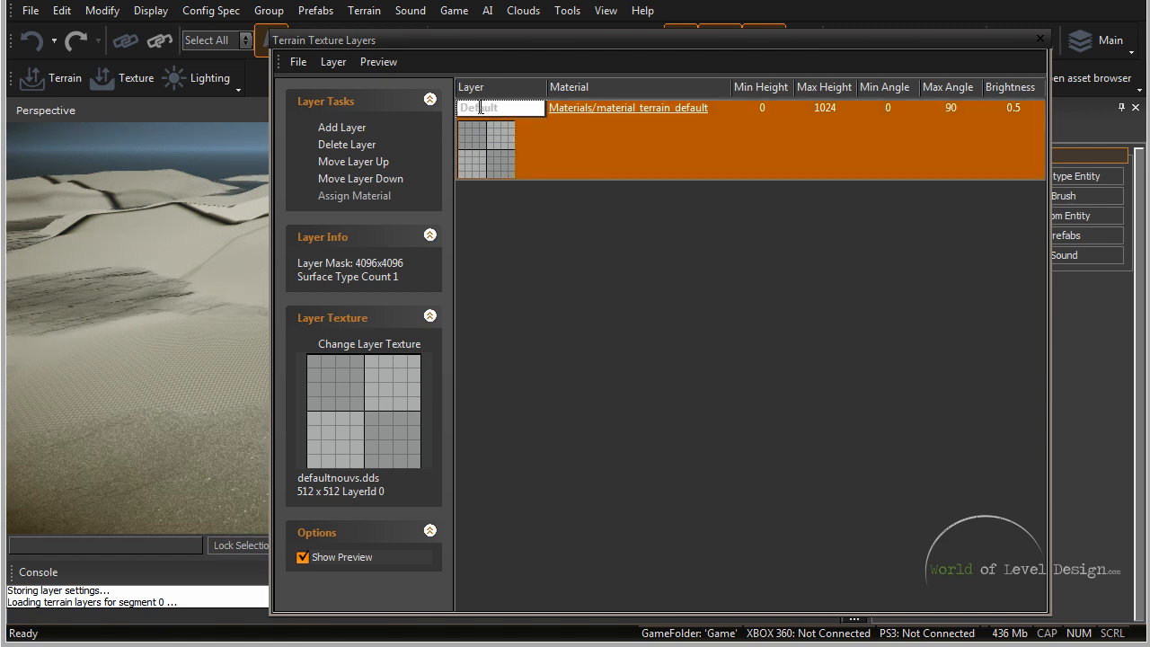
{"action": "type", "text": "Grass"}
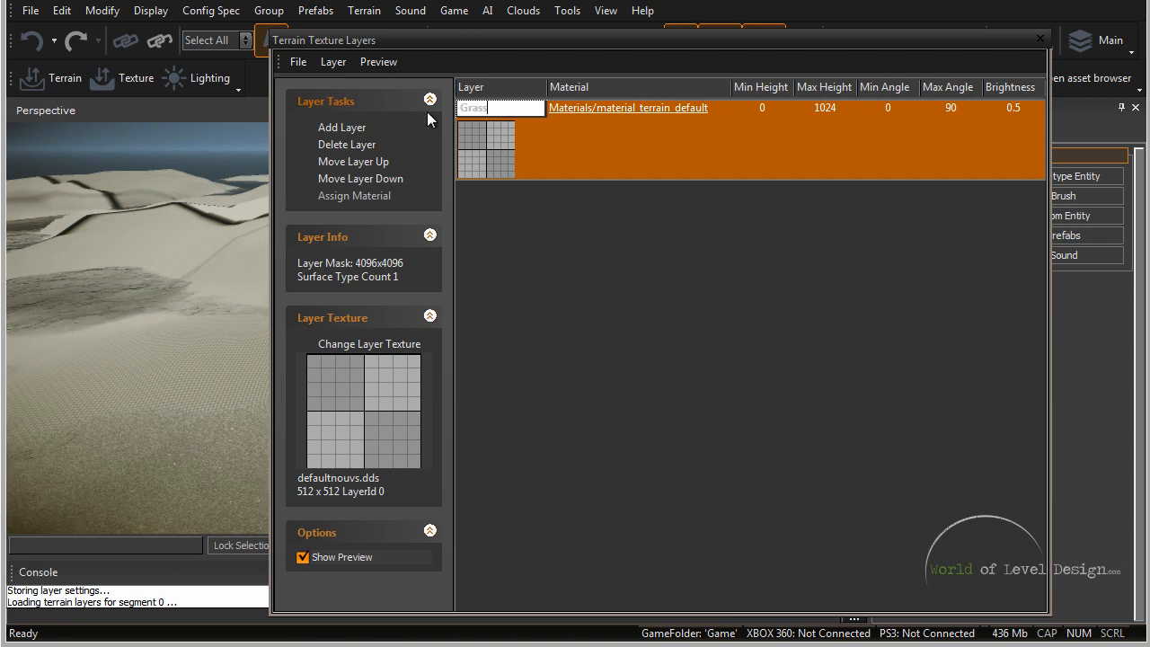
{"action": "key", "text": "Return"}
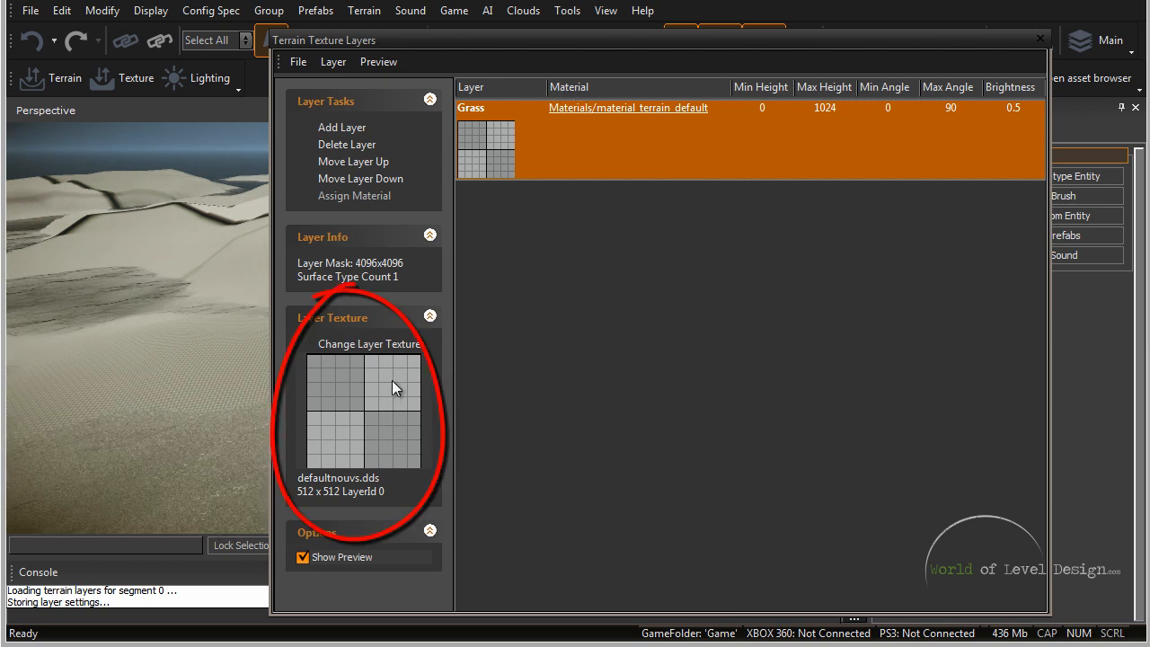
Step: Examine the default texture across the test terrain from near and far, and close the texture layer editor
{"action": "left_click", "coordinate": [222, 327]}
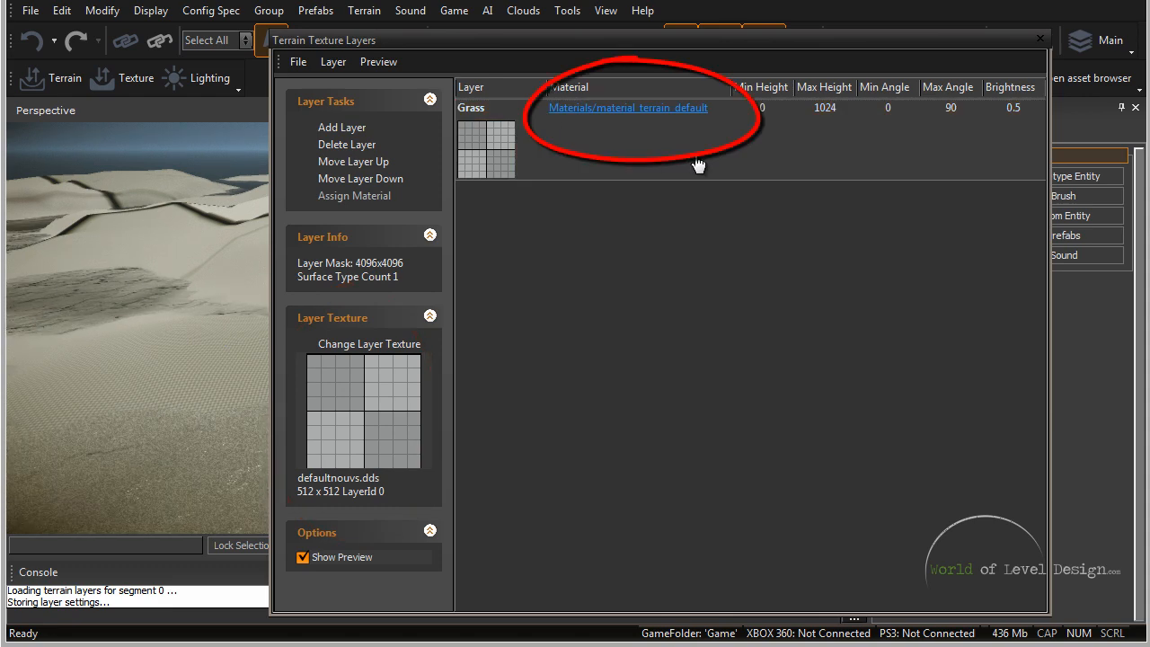
{"action": "key", "text": "w"}
{"action": "right_click_drag", "start_coordinate": [190, 340], "coordinate": [196, 329]}
{"action": "key", "text": "s"}
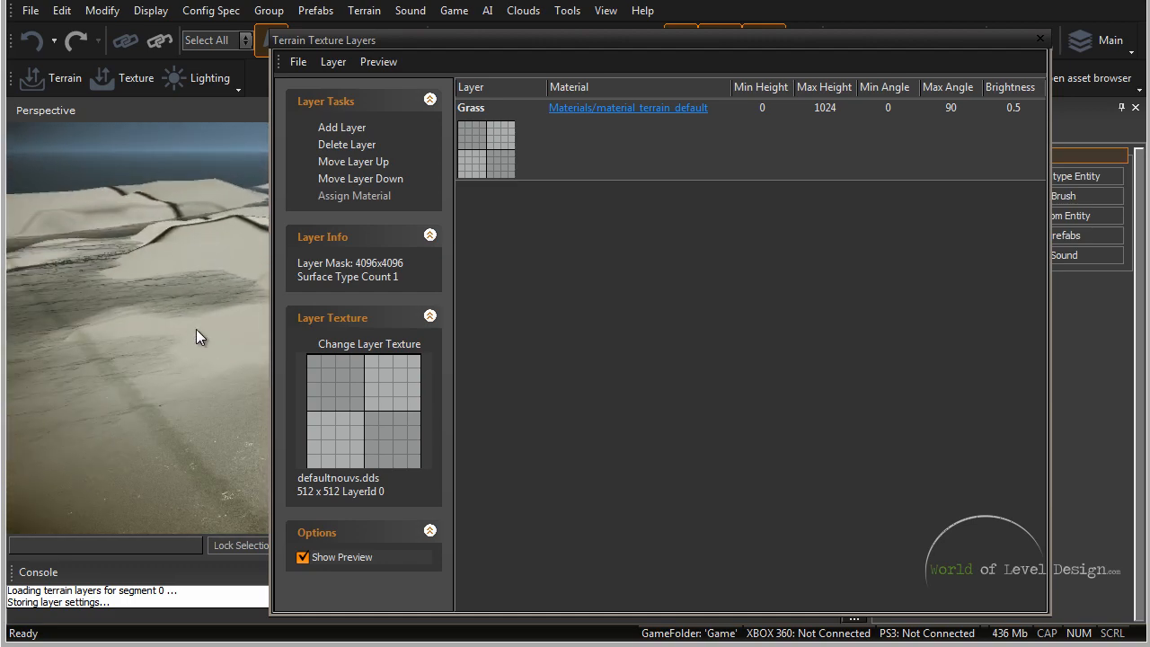
{"action": "key", "text": "w"}
{"action": "right_click_drag", "start_coordinate": [197, 282], "coordinate": [191, 275]}
{"action": "key", "text": "s"}
{"action": "key", "text": "s"}
{"action": "key", "text": "s"}
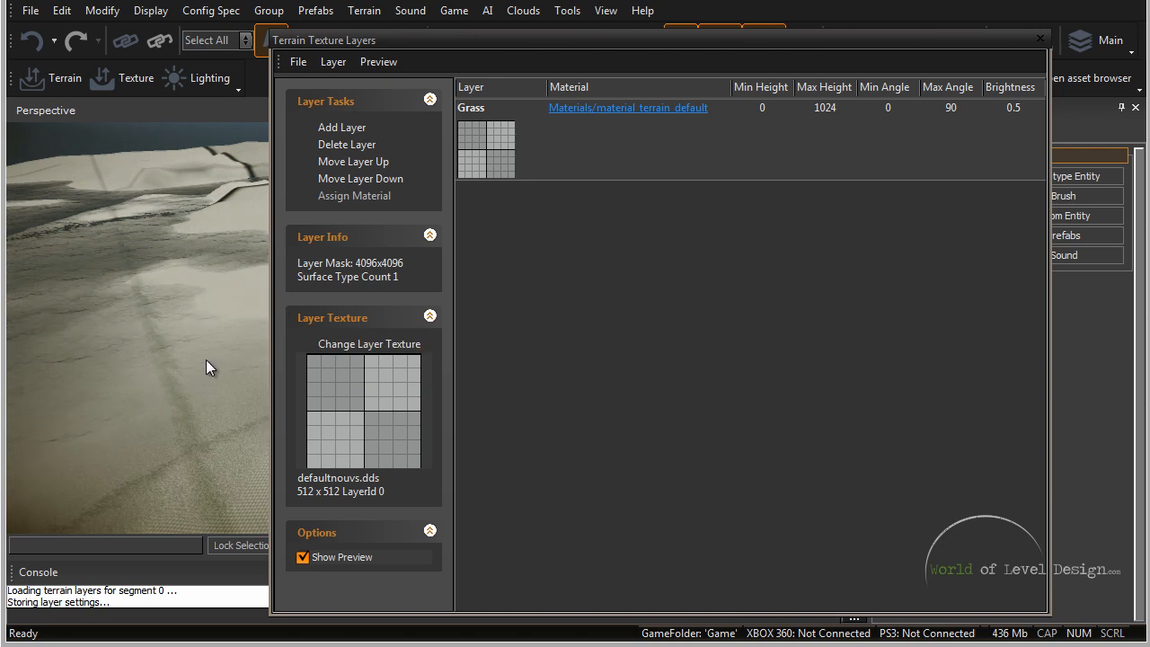
{"action": "right_click_drag", "start_coordinate": [162, 353], "coordinate": [162, 350]}
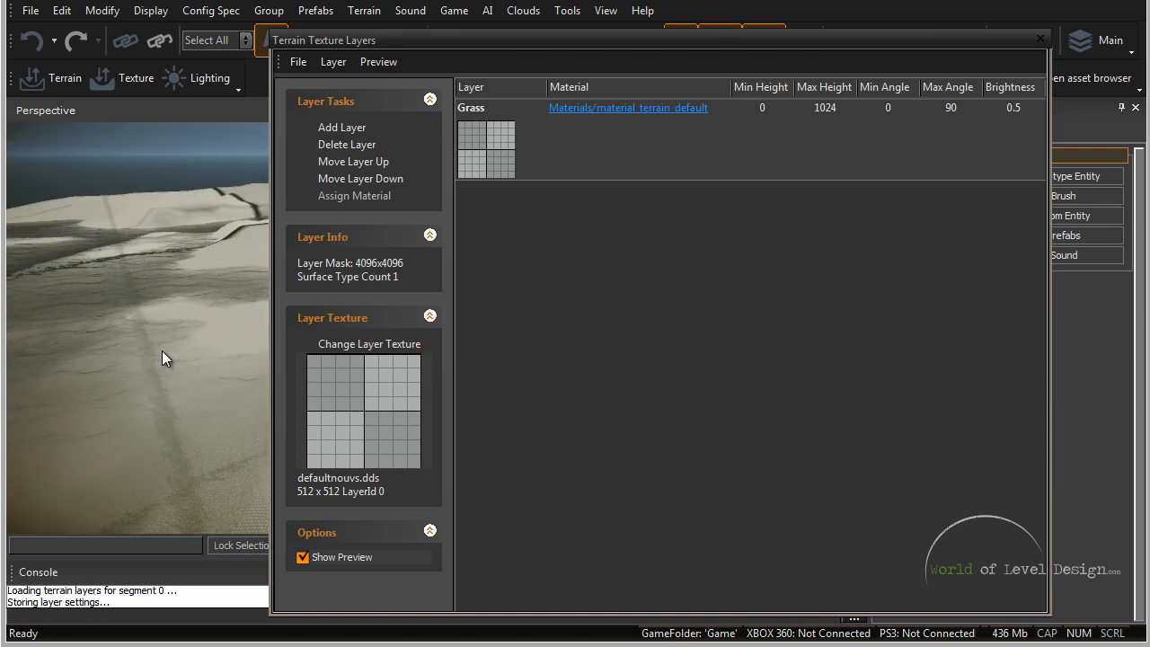
{"action": "left_click", "coordinate": [1041, 39]}
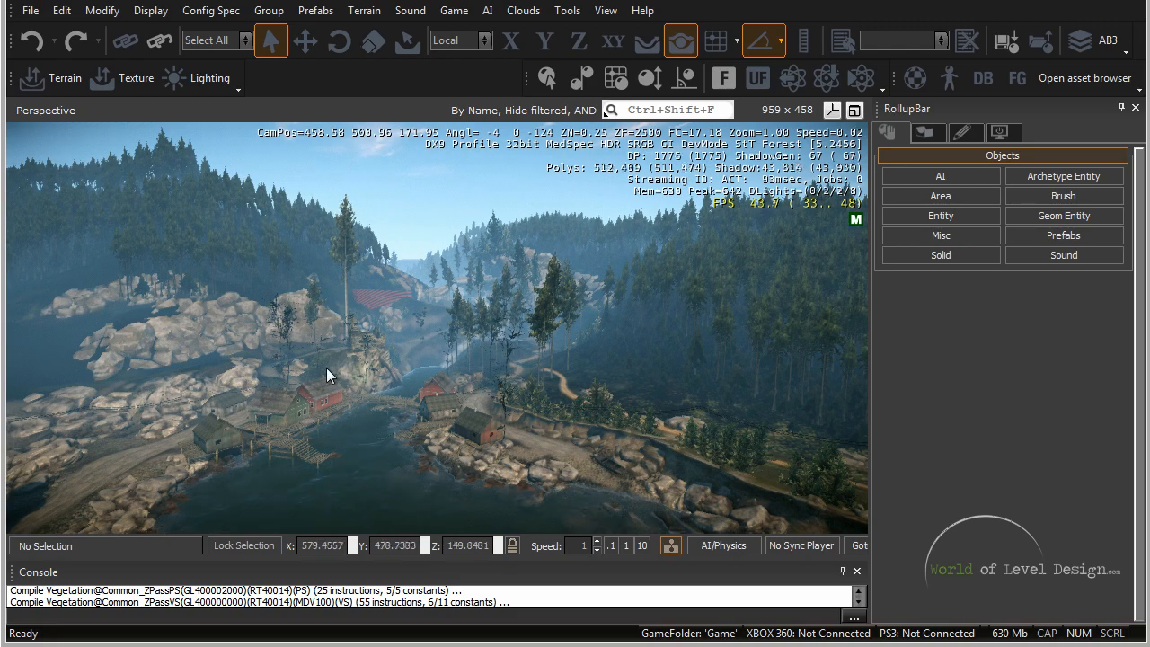
Step: Turn off rendering of clouds, decals, fog and vegetation in the Forest level
{"action": "right_click_drag", "start_coordinate": [326, 367], "coordinate": [325, 368]}
{"action": "key", "text": "s"}
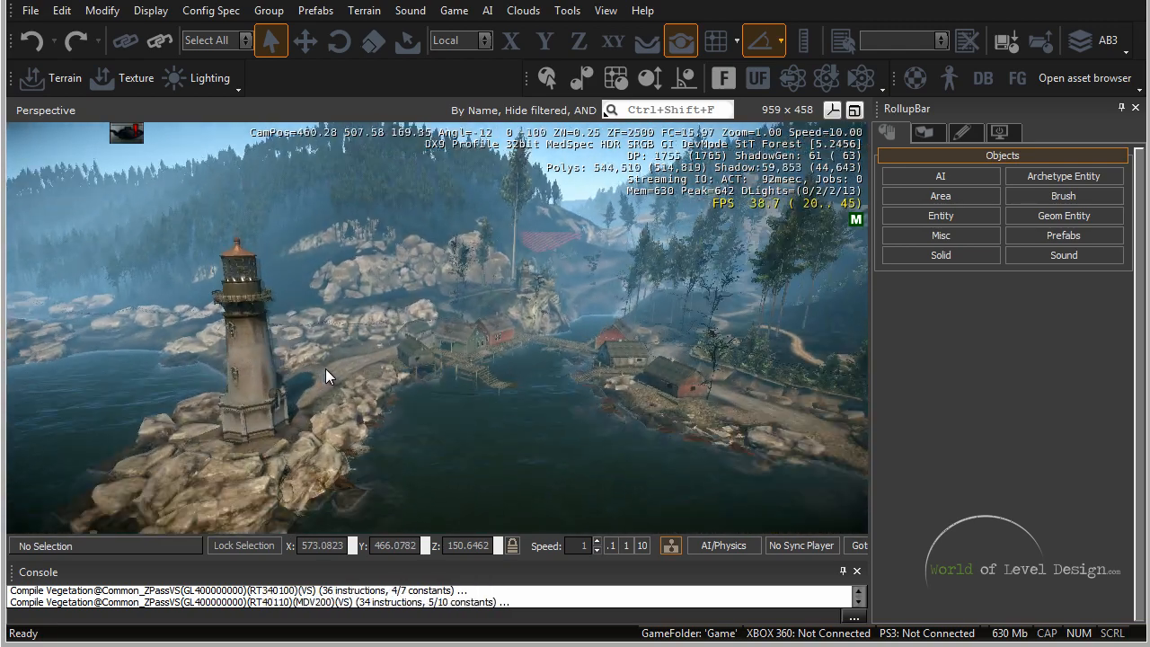
{"action": "key", "text": "w"}
{"action": "key", "text": "w"}
{"action": "right_click_drag", "start_coordinate": [299, 297], "coordinate": [375, 293]}
{"action": "key", "text": "s"}
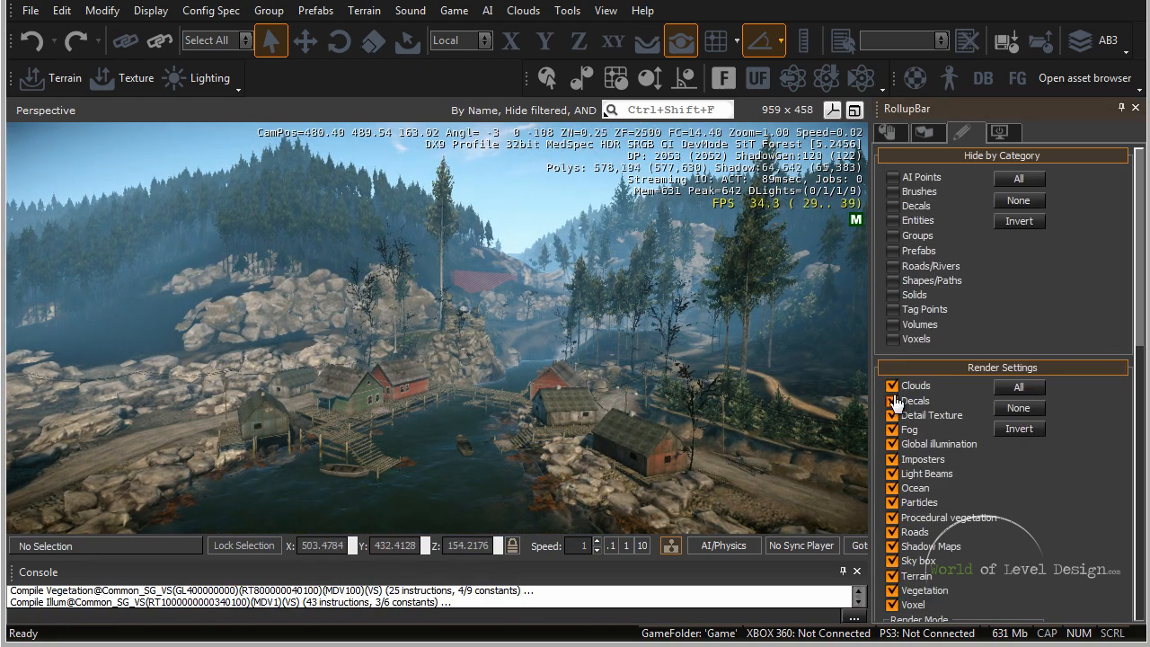
{"action": "left_click", "coordinate": [892, 386]}
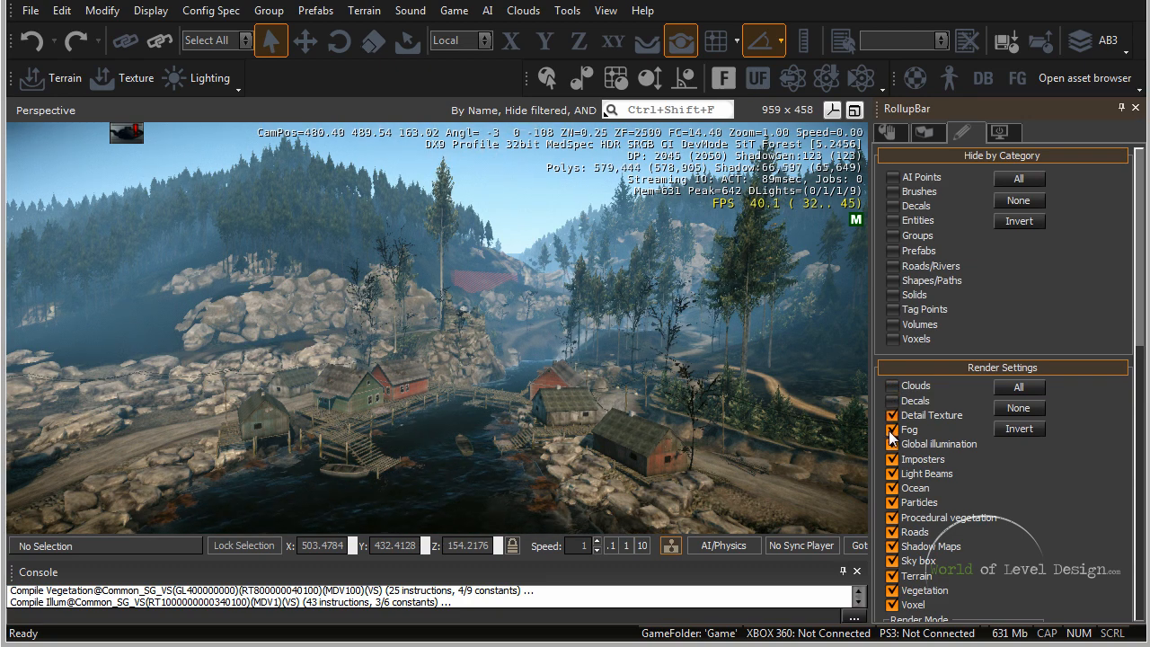
{"action": "left_click", "coordinate": [892, 429]}
{"action": "left_click", "coordinate": [892, 591]}
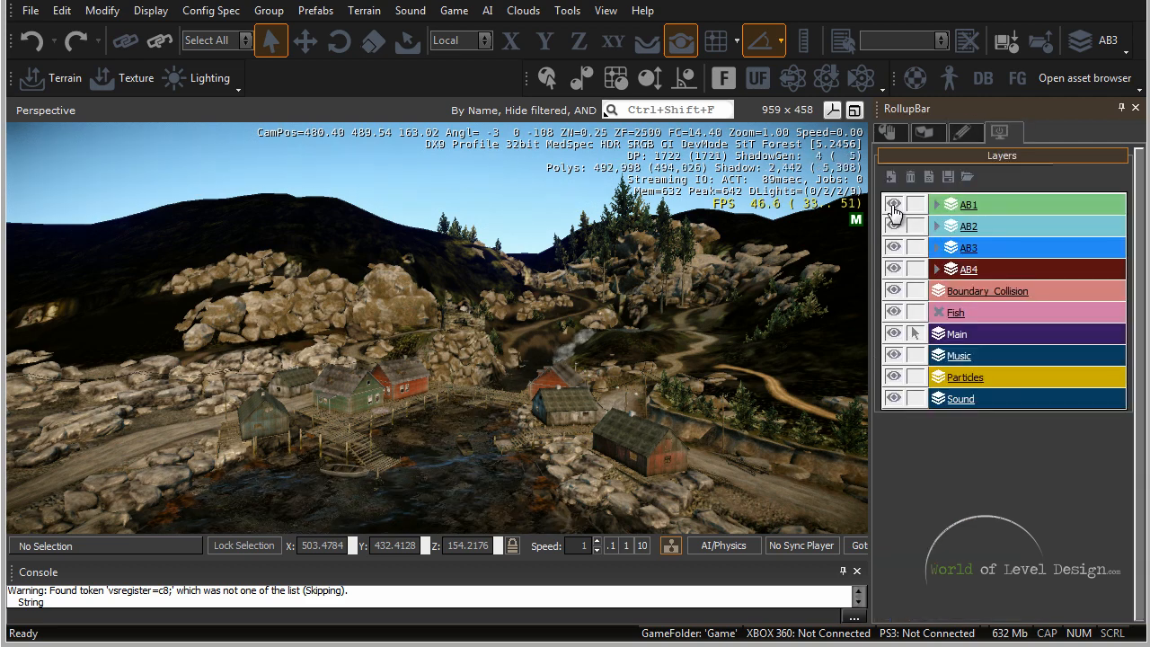
Step: Hide the object layers AB1, AB2 and AB3 to expose the bare terrain
{"action": "left_click", "coordinate": [894, 205]}
{"action": "left_click", "coordinate": [893, 227]}
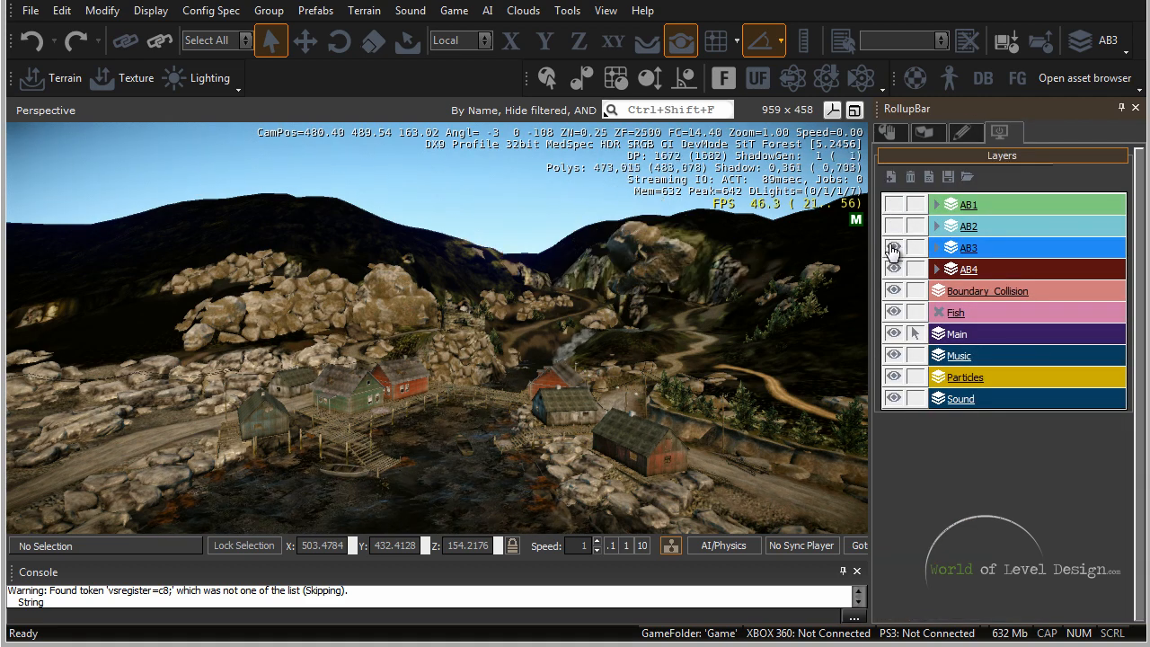
{"action": "left_click", "coordinate": [893, 248]}
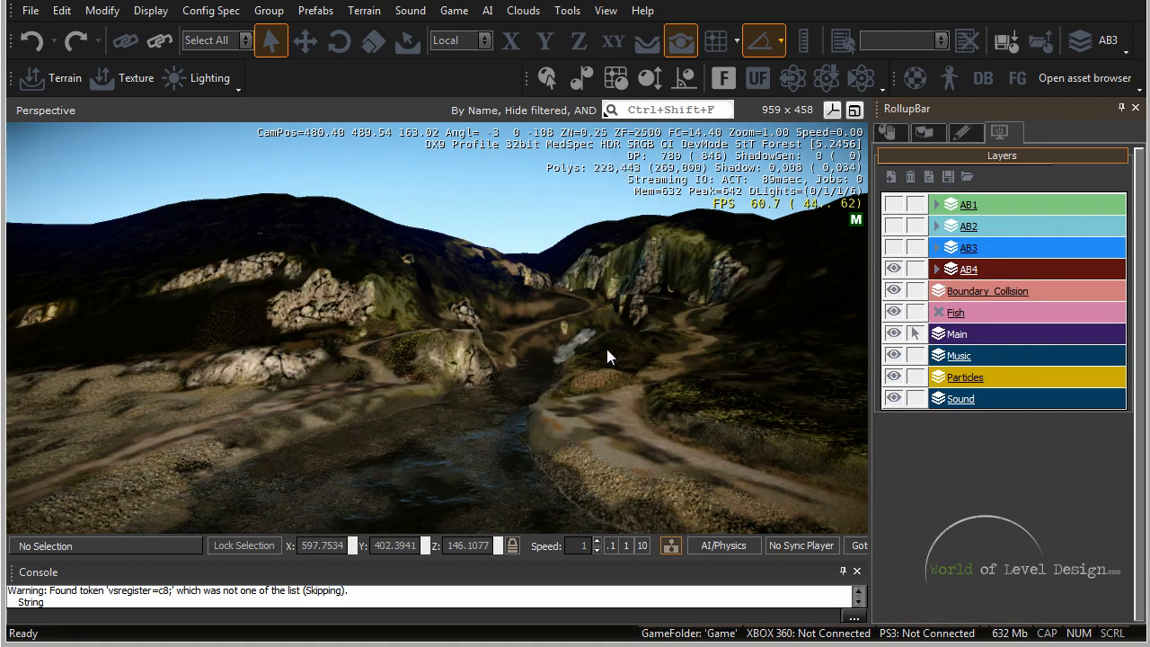
Step: Examine the detailed pebble texture on the terrain's dirt path up close
{"action": "key", "text": "w"}
{"action": "right_click_drag", "start_coordinate": [606, 349], "coordinate": [606, 351]}
{"action": "key", "text": "w"}
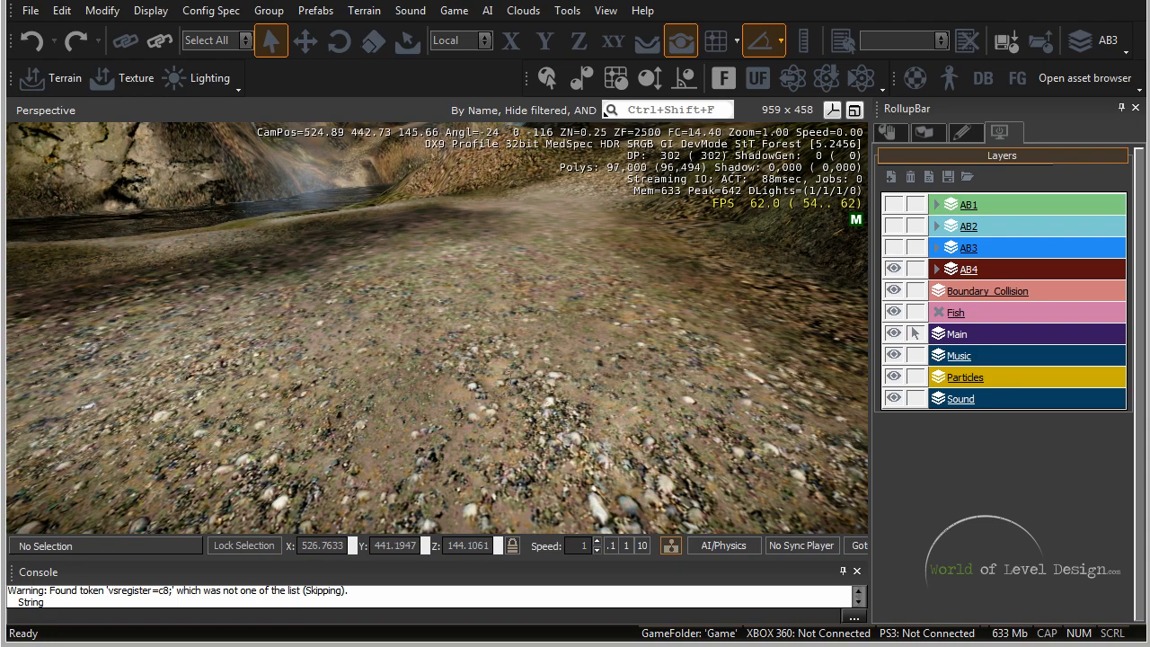
{"action": "right_click_drag", "start_coordinate": [512, 338], "coordinate": [513, 337]}
{"action": "key", "text": "w"}
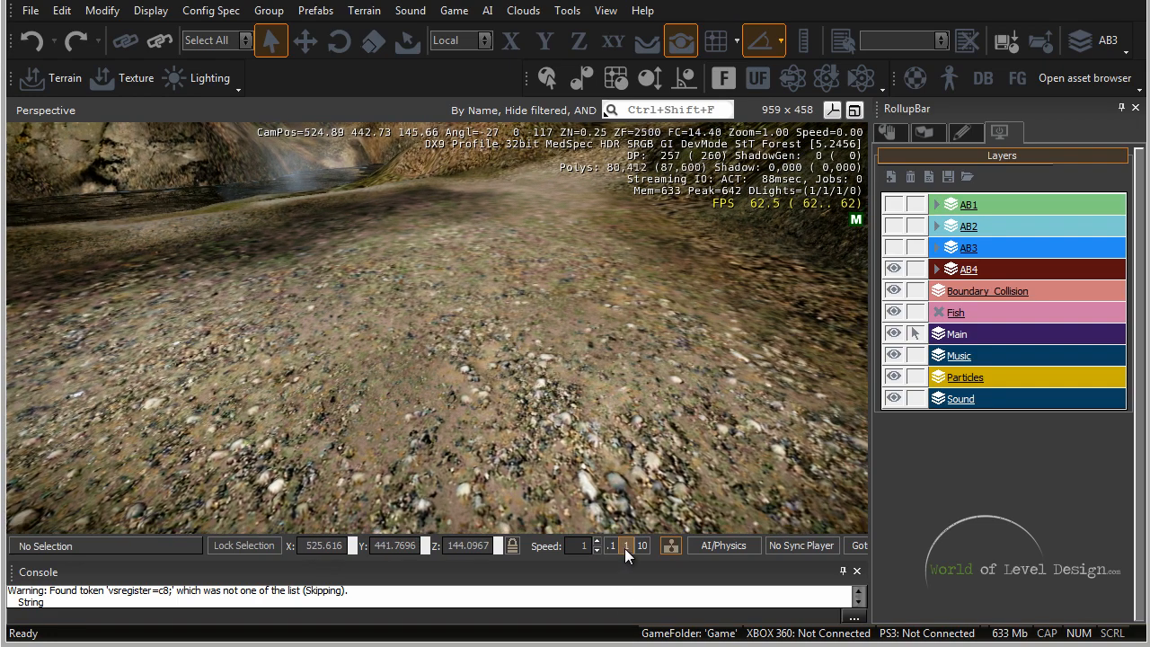
{"action": "key", "text": "s"}
{"action": "right_click_drag", "start_coordinate": [608, 420], "coordinate": [605, 417]}
Step: Compare the valley's terrain texturing from a distance with the rock and grass textures on the hillside up close
{"action": "right_click_drag", "start_coordinate": [533, 332], "coordinate": [527, 329]}
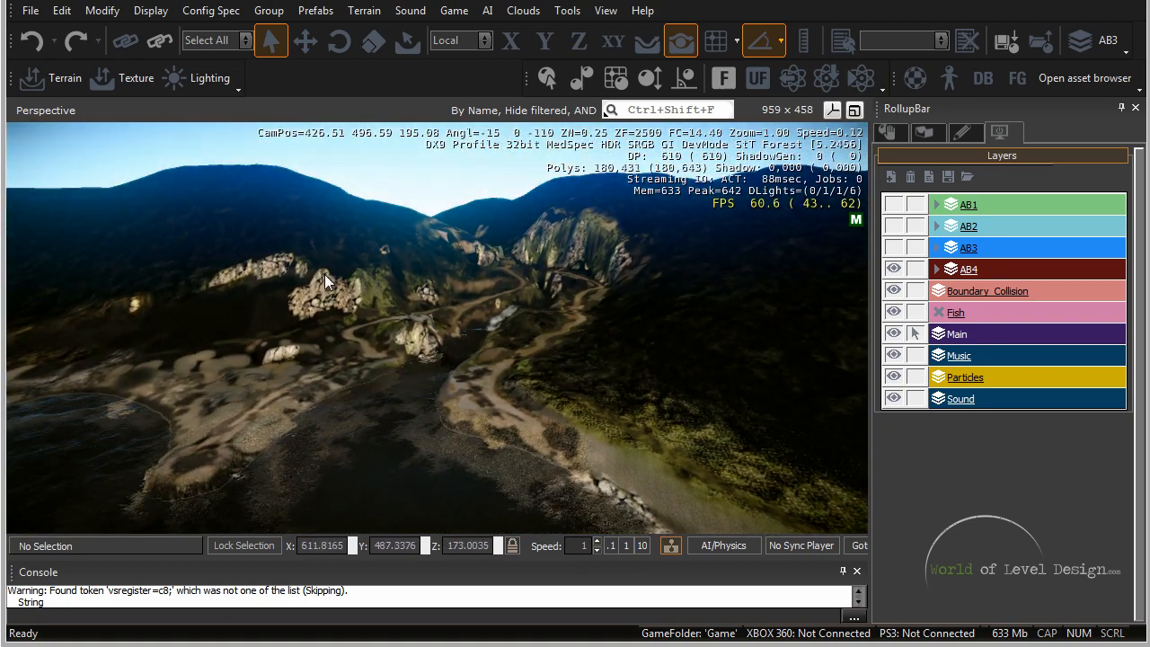
{"action": "key", "text": "w"}
{"action": "right_click_drag", "start_coordinate": [439, 311], "coordinate": [410, 308]}
{"action": "key", "text": "s"}
{"action": "key", "text": "s"}
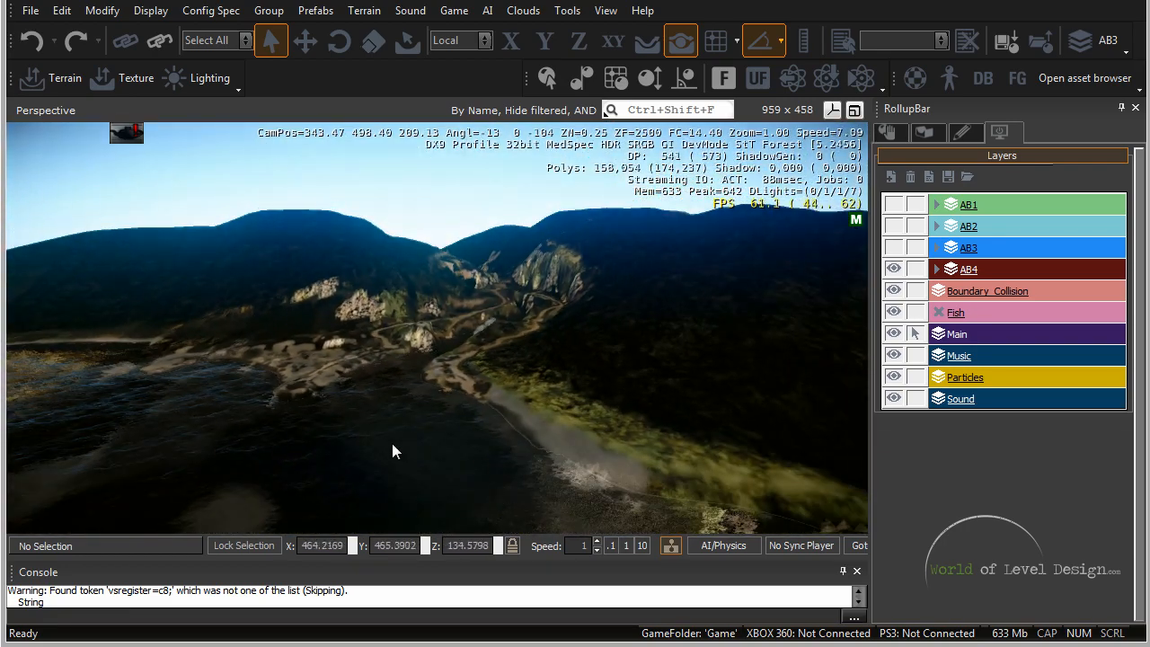
{"action": "key", "text": "s"}
{"action": "right_click_drag", "start_coordinate": [421, 351], "coordinate": [421, 350]}
{"action": "key", "text": "w"}
{"action": "key", "text": "w"}
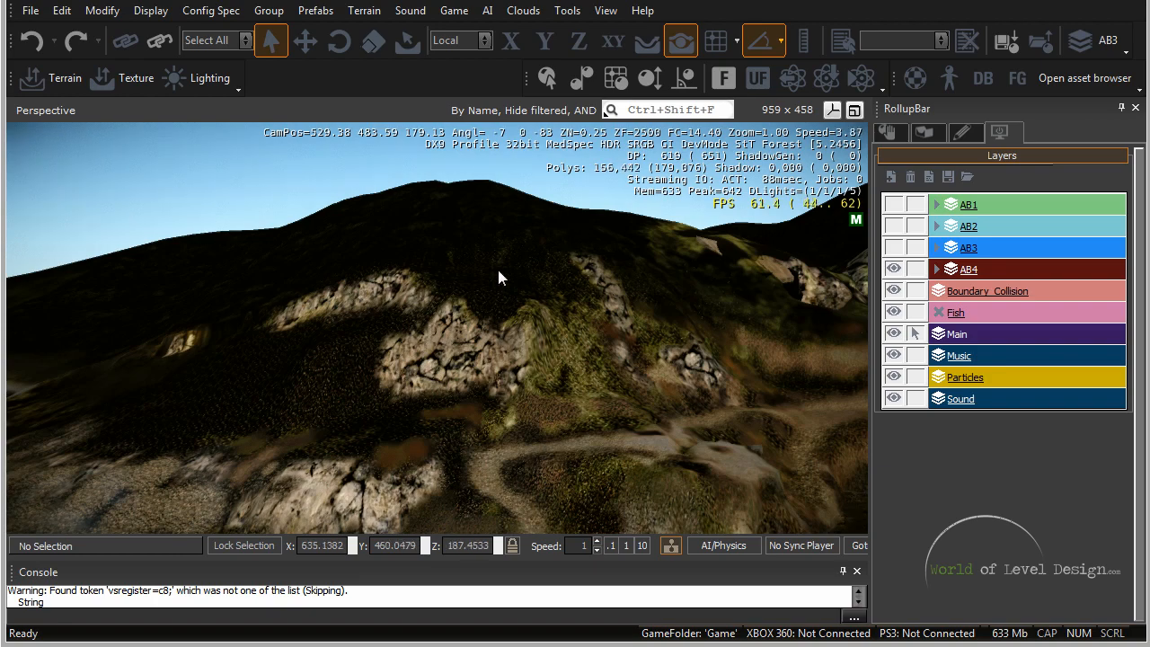
{"action": "key", "text": "w"}
{"action": "right_click_drag", "start_coordinate": [567, 277], "coordinate": [566, 277]}
Step: Examine how the terrain textures along the shoreline and surrounding hills look from far away and at medium range
{"action": "key", "text": "s"}
{"action": "key", "text": "s"}
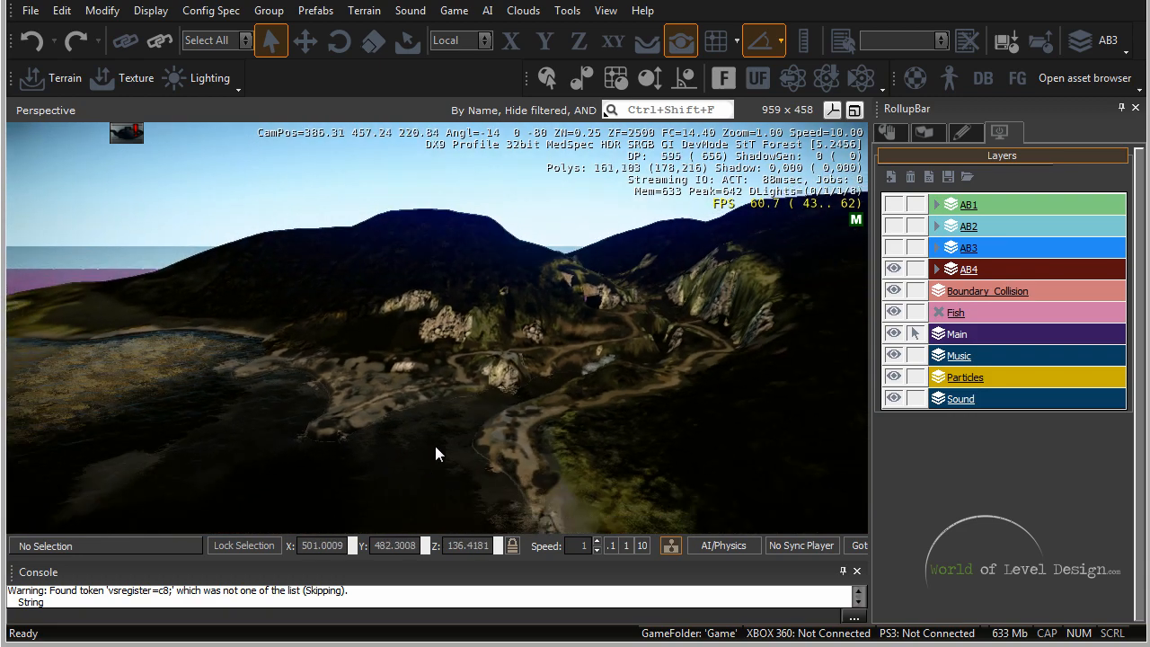
{"action": "key", "text": "s"}
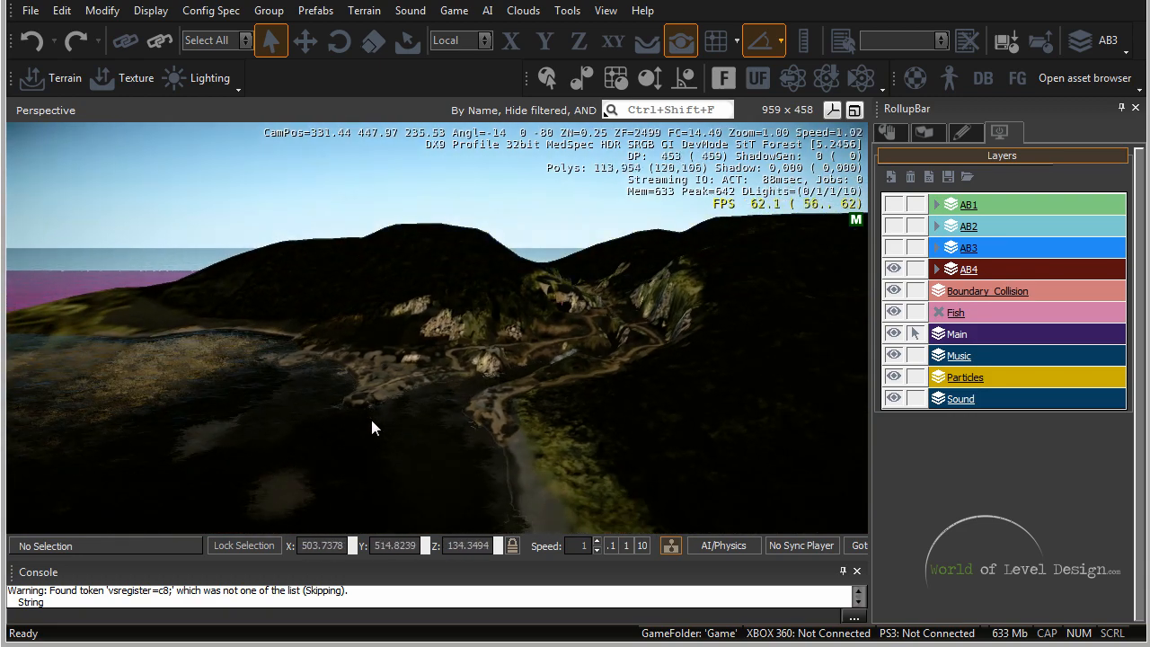
{"action": "right_click_drag", "start_coordinate": [452, 385], "coordinate": [454, 386]}
{"action": "key", "text": "s"}
{"action": "key", "text": "s"}
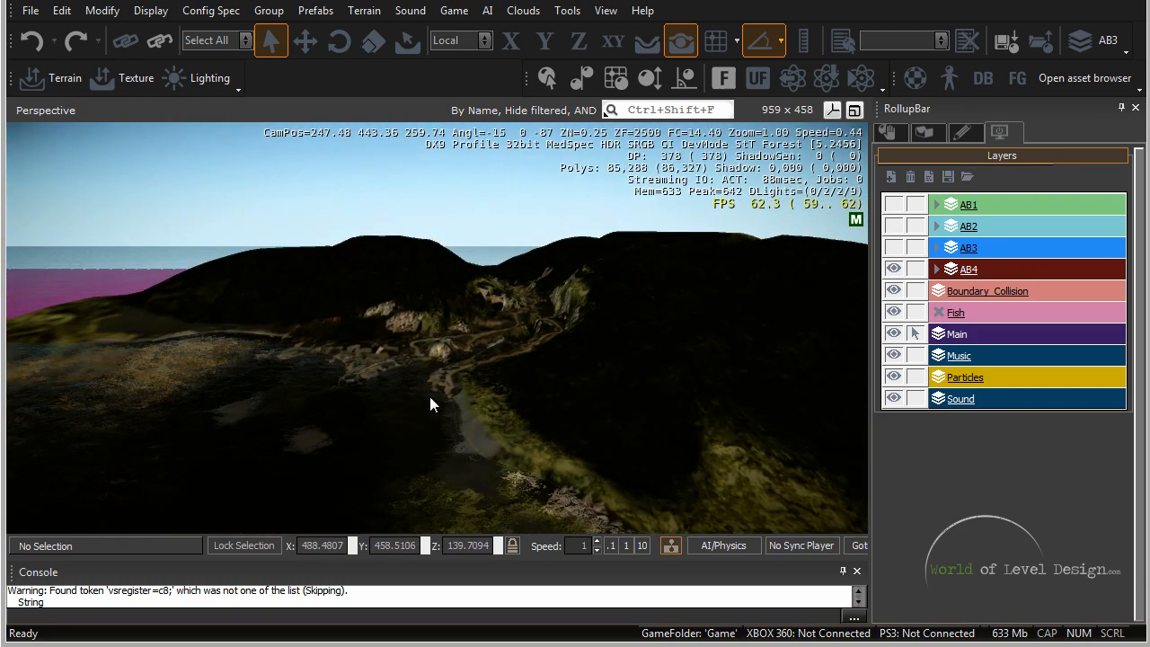
{"action": "key", "text": "s"}
{"action": "key", "text": "w"}
{"action": "key", "text": "w"}
{"action": "right_click_drag", "start_coordinate": [522, 432], "coordinate": [520, 430]}
{"action": "key", "text": "w"}
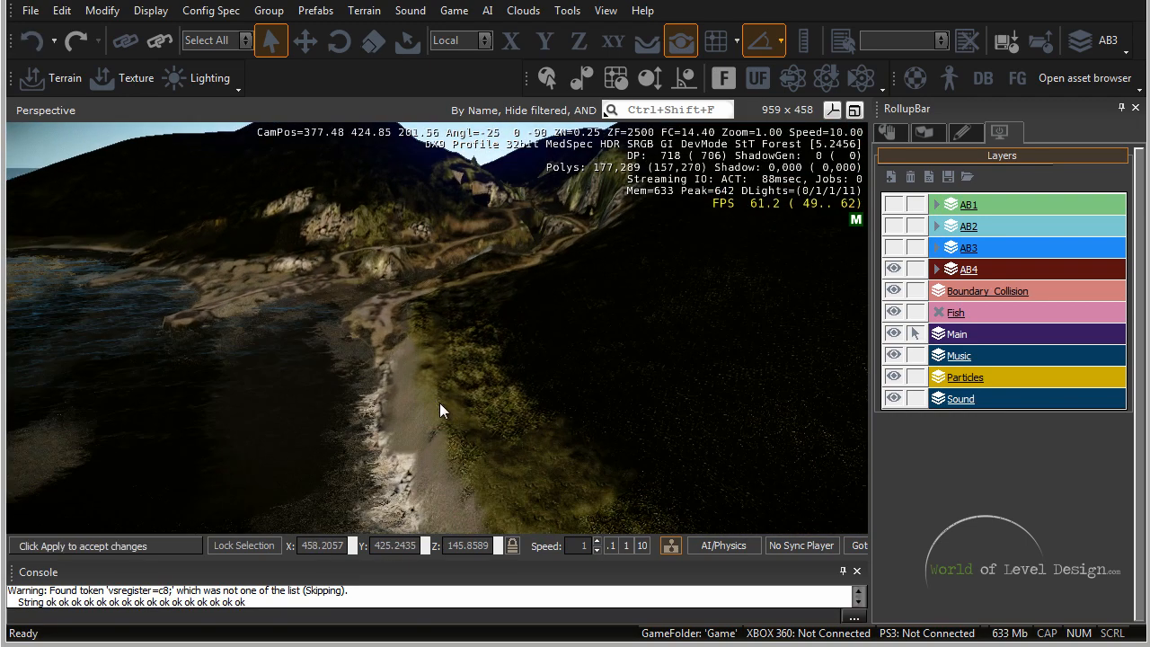
{"action": "key", "text": "s"}
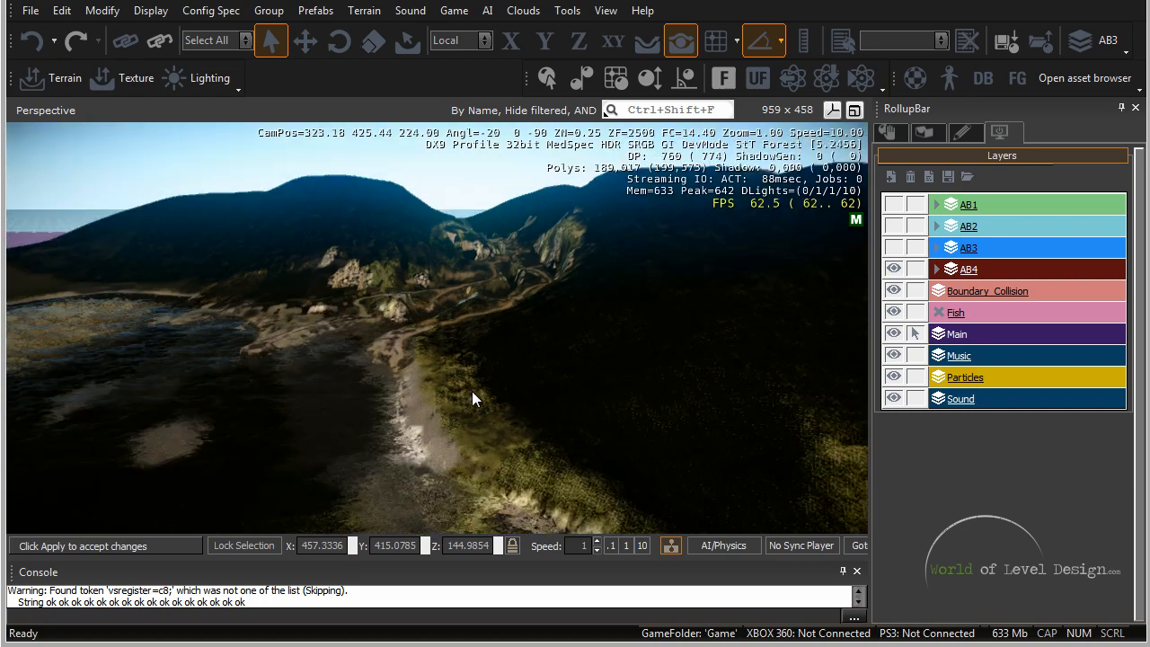
{"action": "key", "text": "s"}
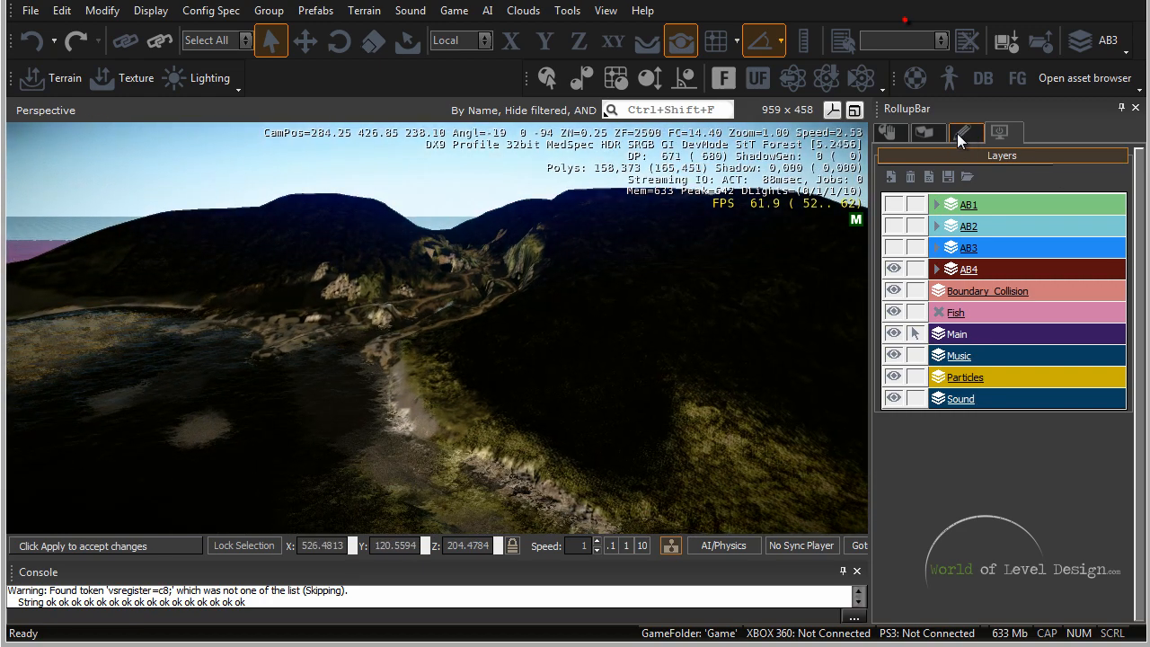
Step: Set the terrain environment's DetailLayersViewDistRatio first to 0.5 and finally to 0.1
{"action": "left_click", "coordinate": [957, 133]}
{"action": "left_click", "coordinate": [926, 132]}
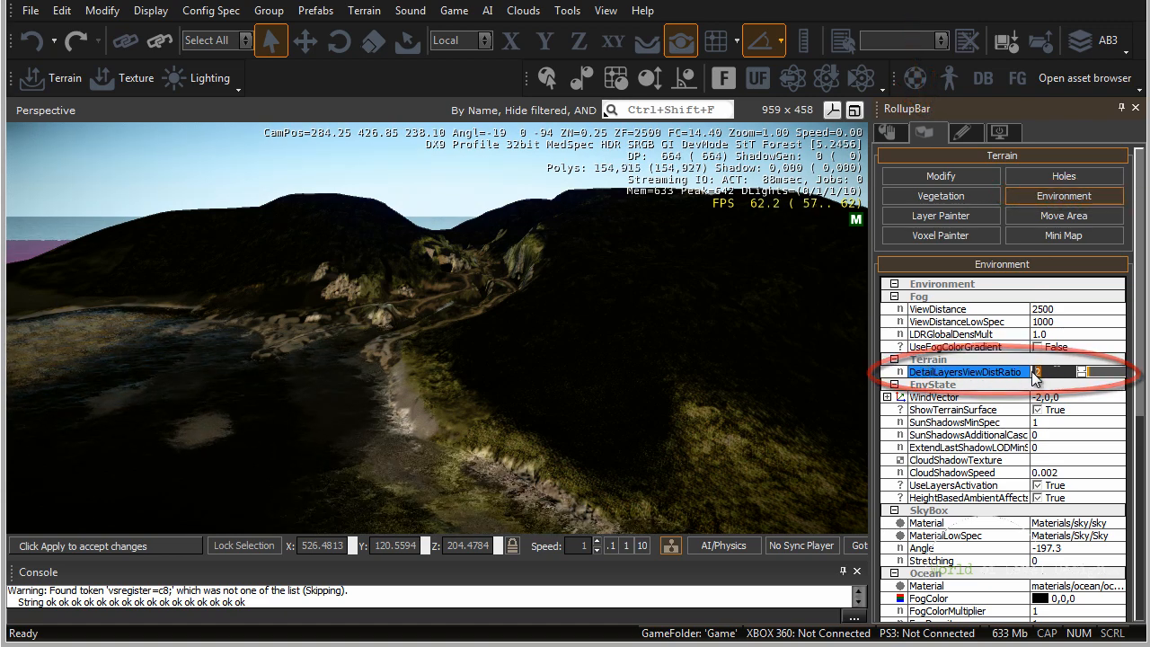
{"action": "type", "text": "0.5"}
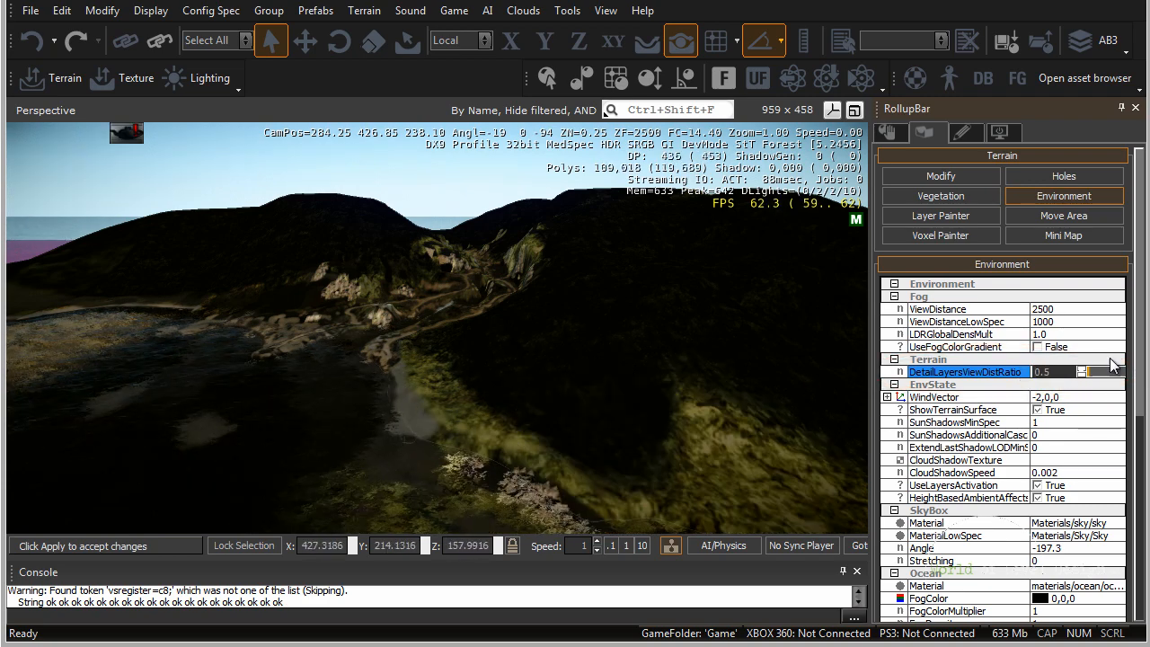
{"action": "left_click_drag", "start_coordinate": [1049, 373], "coordinate": [1001, 377]}
{"action": "type", "text": ".1"}
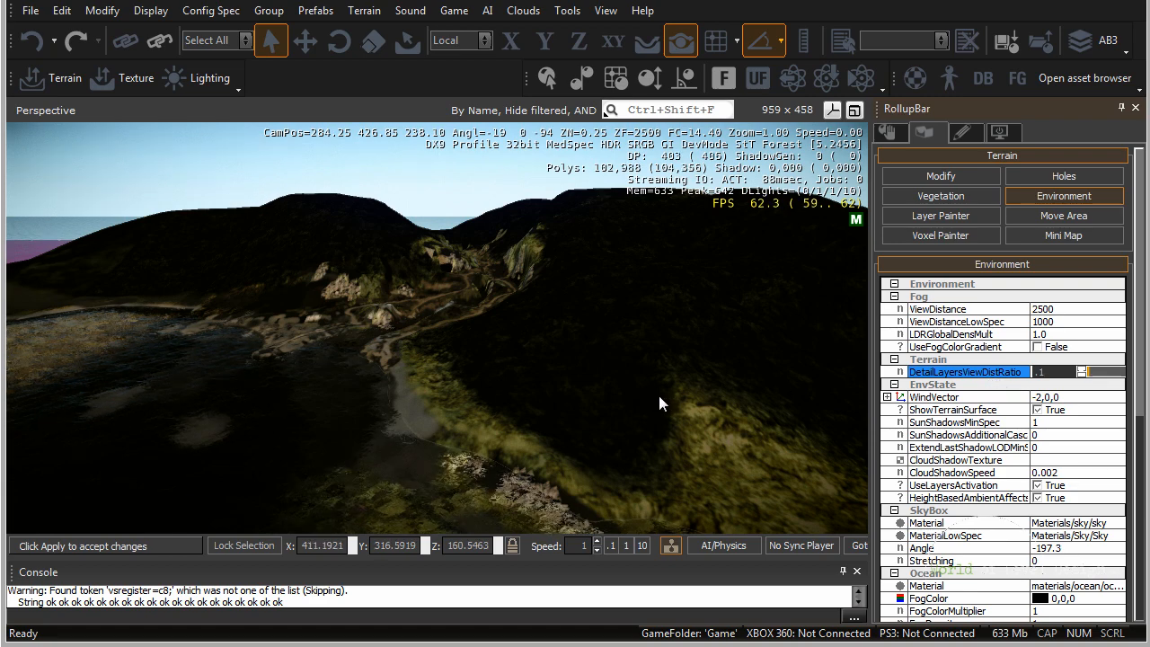
Step: Examine how the reduced detail view distance affects the hillside textures up close and from farther away
{"action": "right_click_drag", "start_coordinate": [514, 387], "coordinate": [513, 383]}
{"action": "key", "text": "w"}
{"action": "right_click_drag", "start_coordinate": [474, 275], "coordinate": [473, 275]}
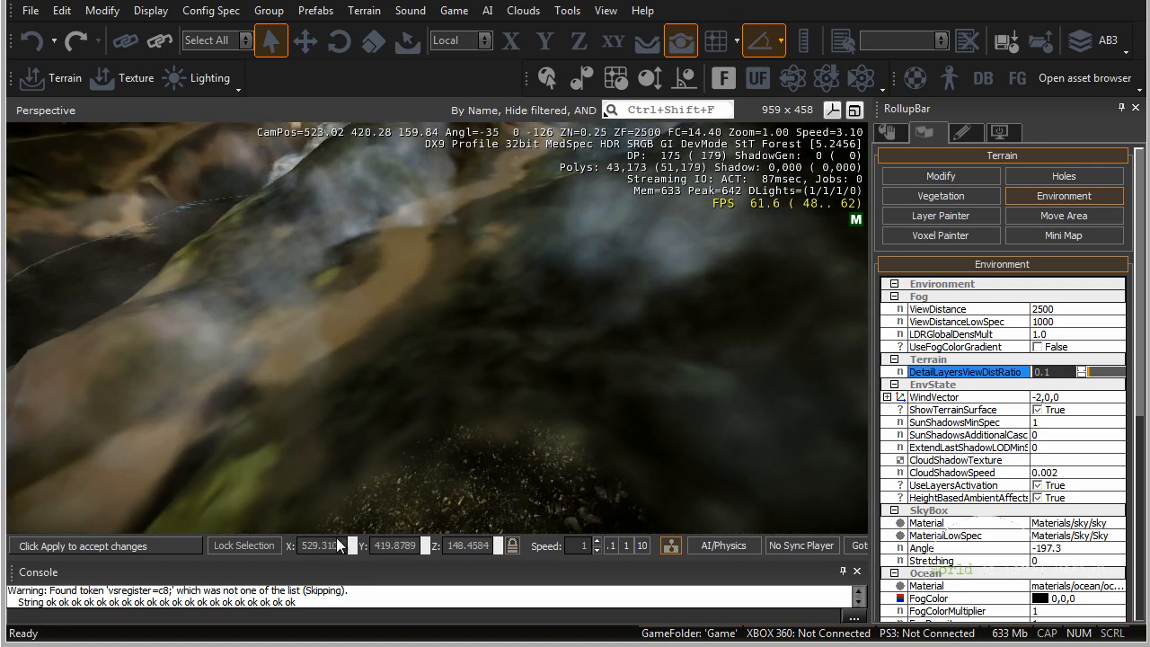
{"action": "mouse_move", "coordinate": [512, 466]}
{"action": "right_mouse_down"}
{"action": "mouse_move", "coordinate": [523, 473]}
{"action": "mouse_move", "coordinate": [519, 459]}
{"action": "right_mouse_up"}
{"action": "key", "text": "s"}
{"action": "key", "text": "w"}
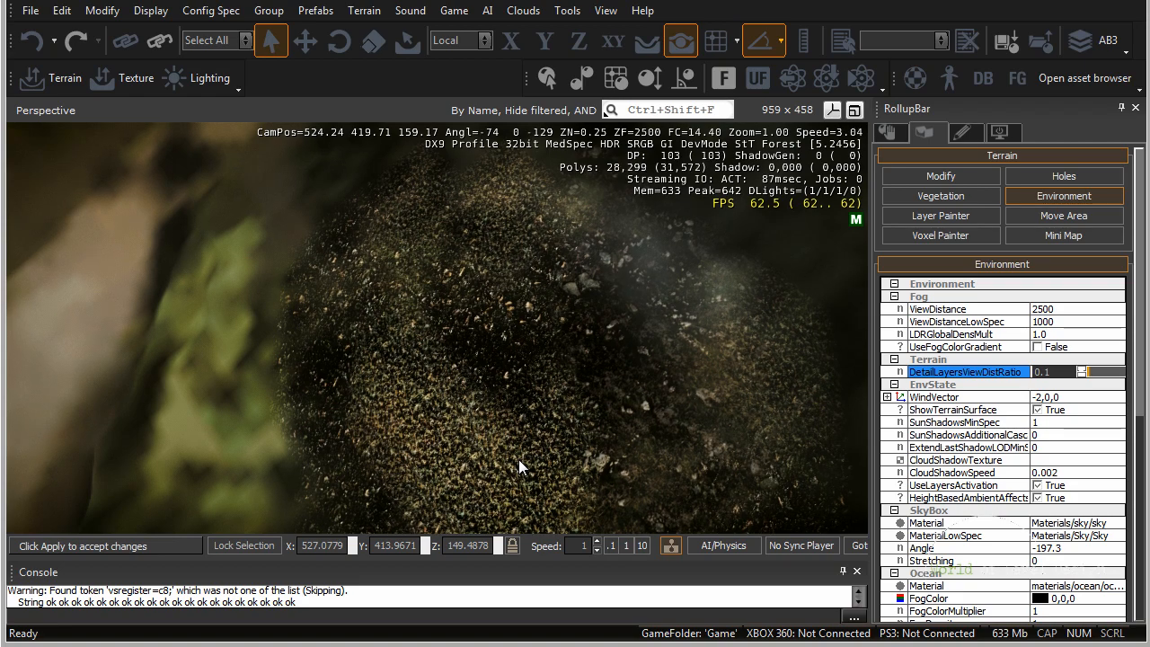
{"action": "key", "text": "w"}
{"action": "key", "text": "s"}
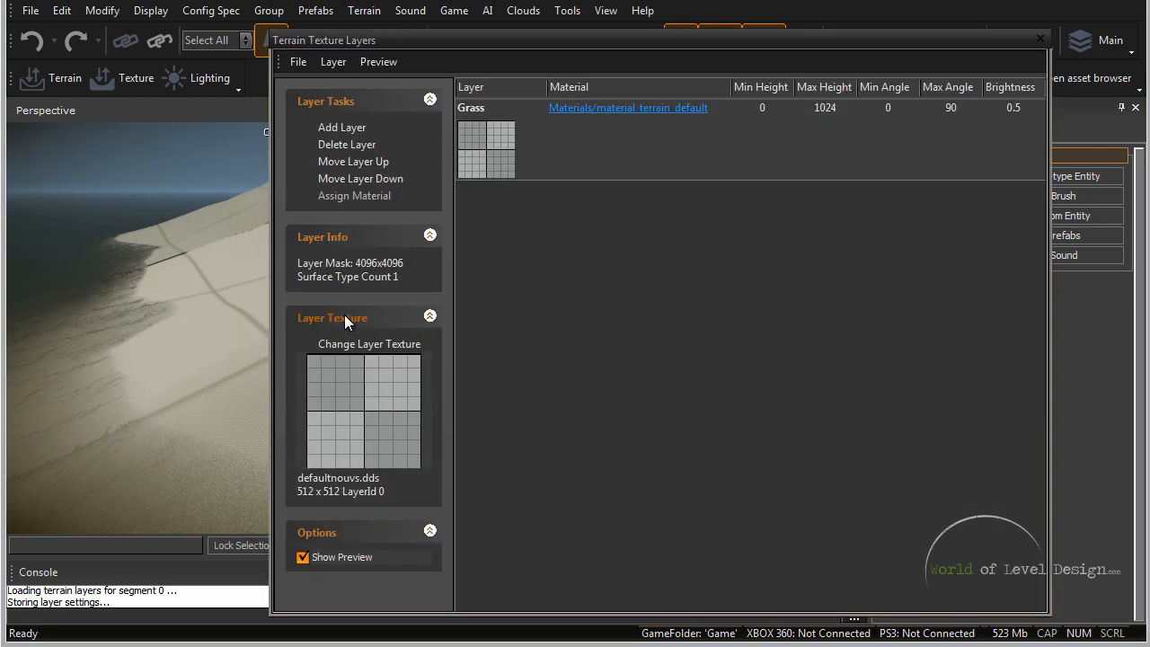
Step: Change the Grass layer's texture to grey.dds from the defaults texture folder
{"action": "left_click", "coordinate": [573, 173]}
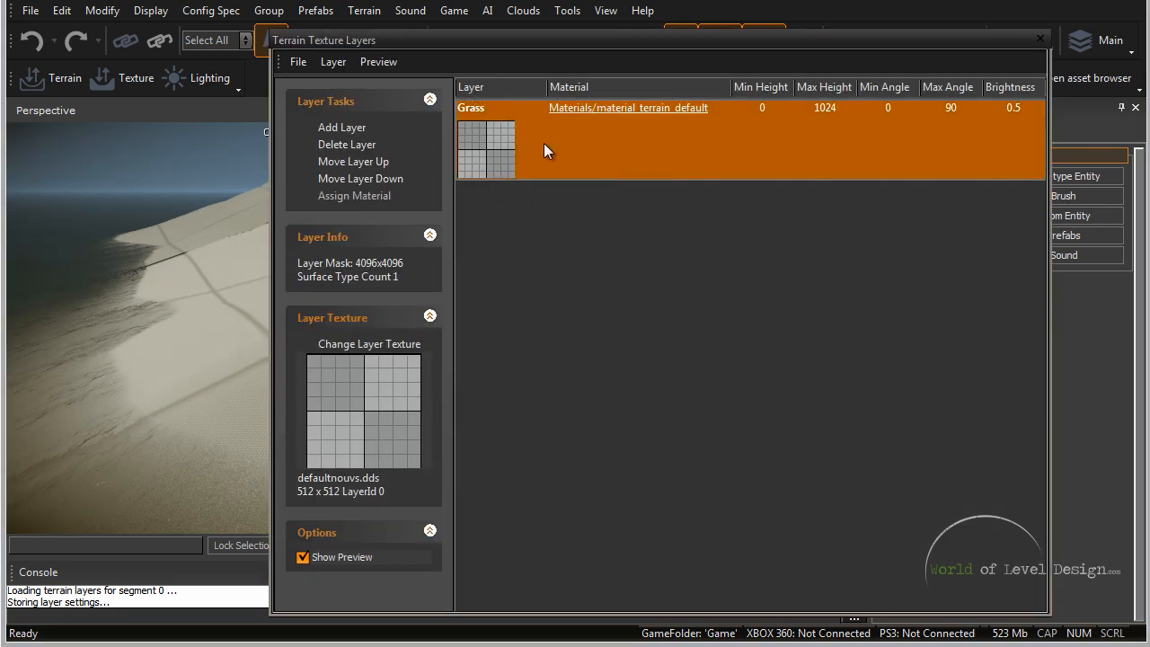
{"action": "left_click", "coordinate": [378, 347]}
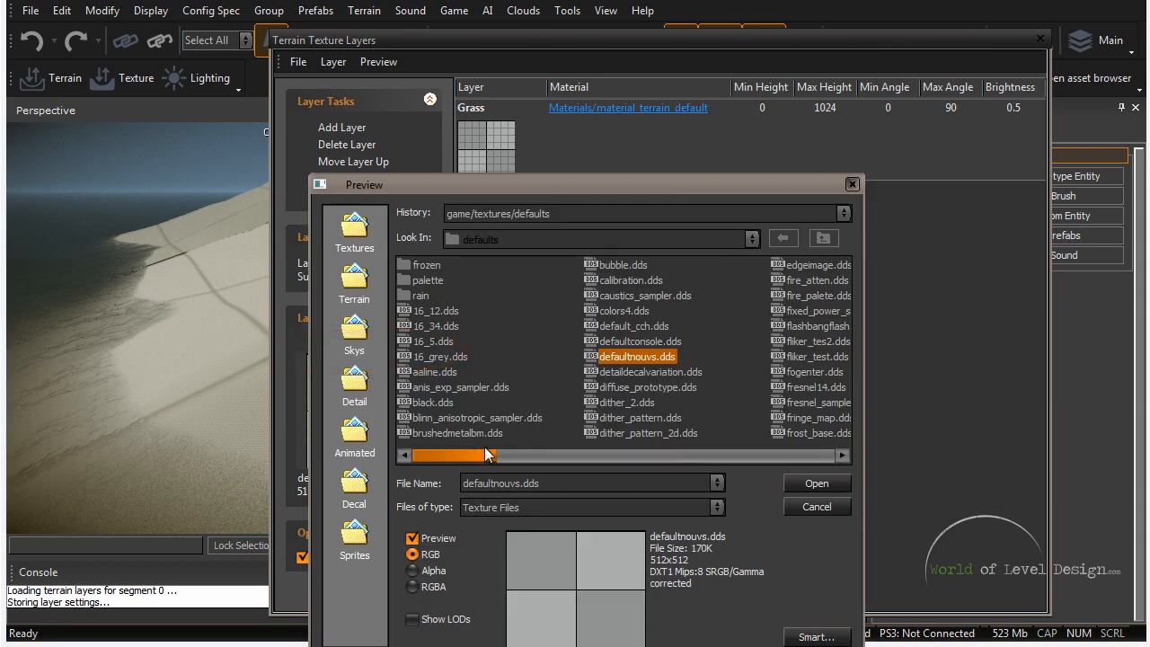
{"action": "left_click_drag", "start_coordinate": [589, 184], "coordinate": [628, 112]}
{"action": "left_click_drag", "start_coordinate": [528, 383], "coordinate": [595, 382]}
{"action": "left_click", "coordinate": [827, 255]}
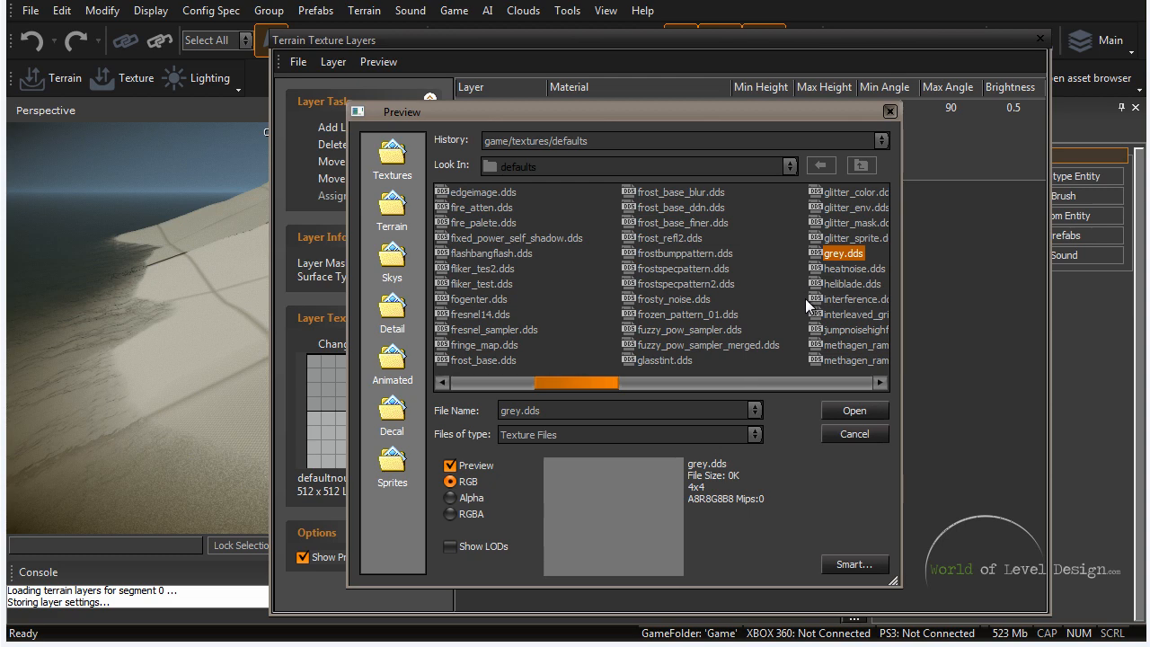
{"action": "left_click", "coordinate": [890, 112]}
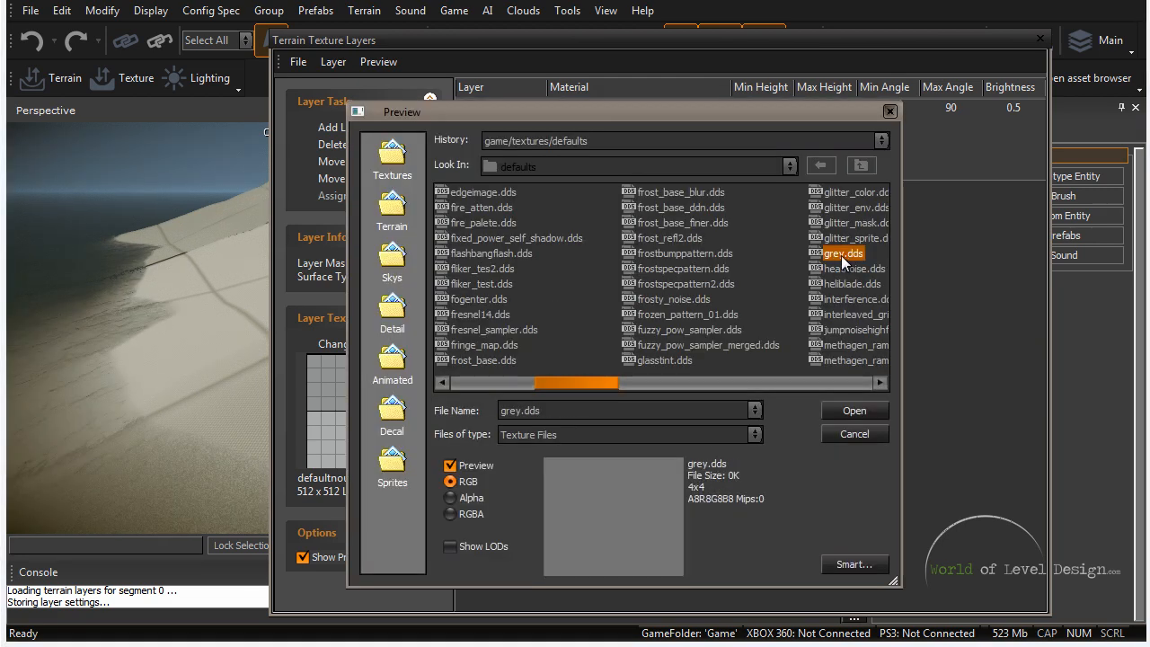
{"action": "double_click", "coordinate": [848, 254]}
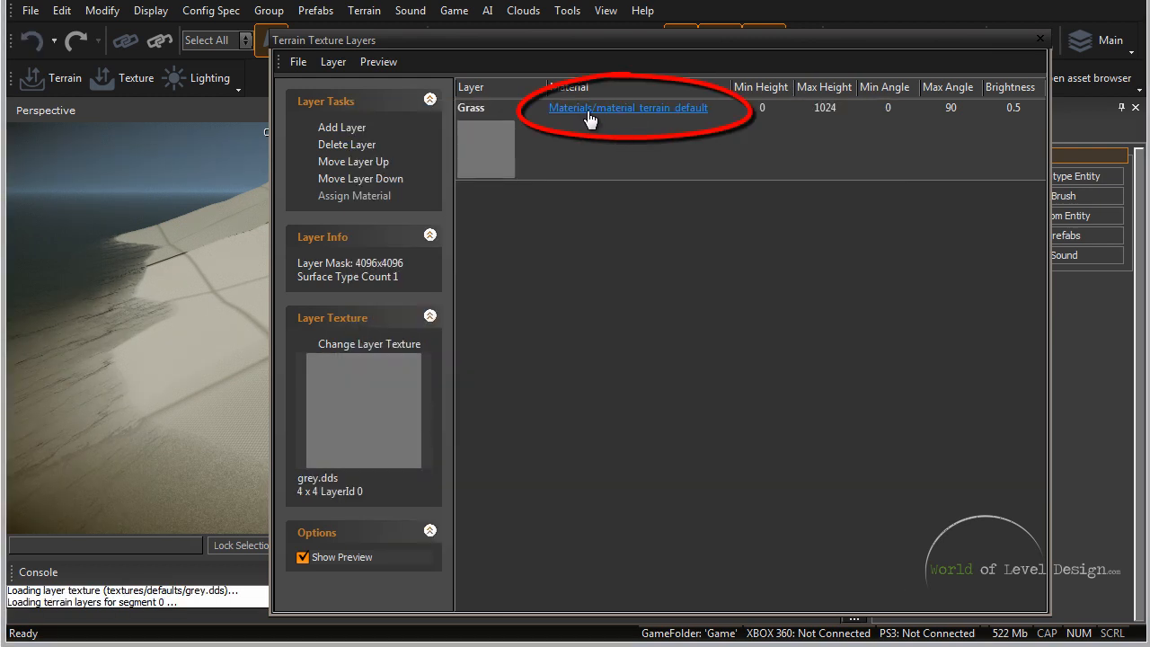
Step: Open the Grass layer's material in the Material Editor, pick grass_5 from the terrain materials and preview its texture maps
{"action": "left_click", "coordinate": [606, 110]}
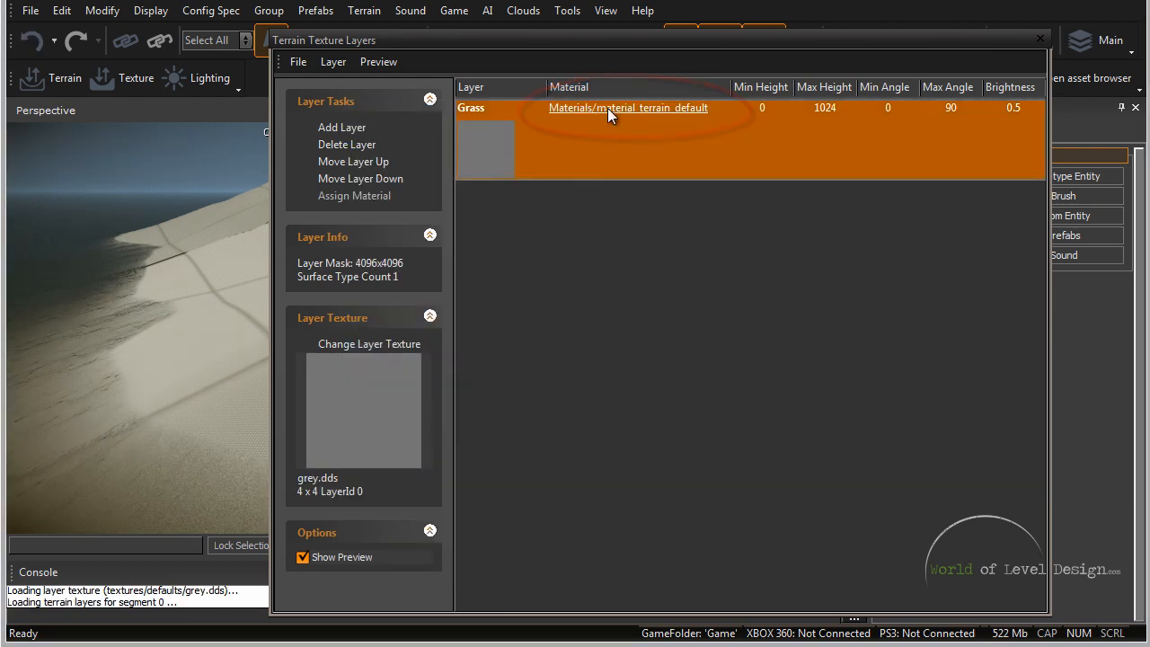
{"action": "left_click", "coordinate": [569, 110]}
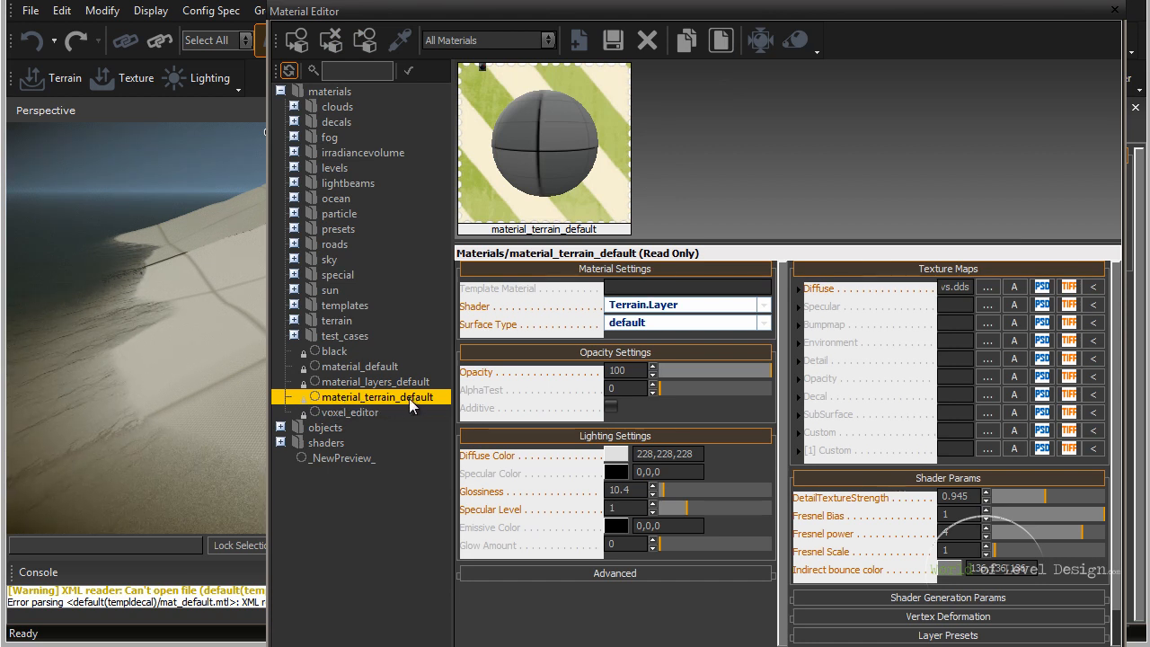
{"action": "right_click_drag", "start_coordinate": [201, 311], "coordinate": [192, 315]}
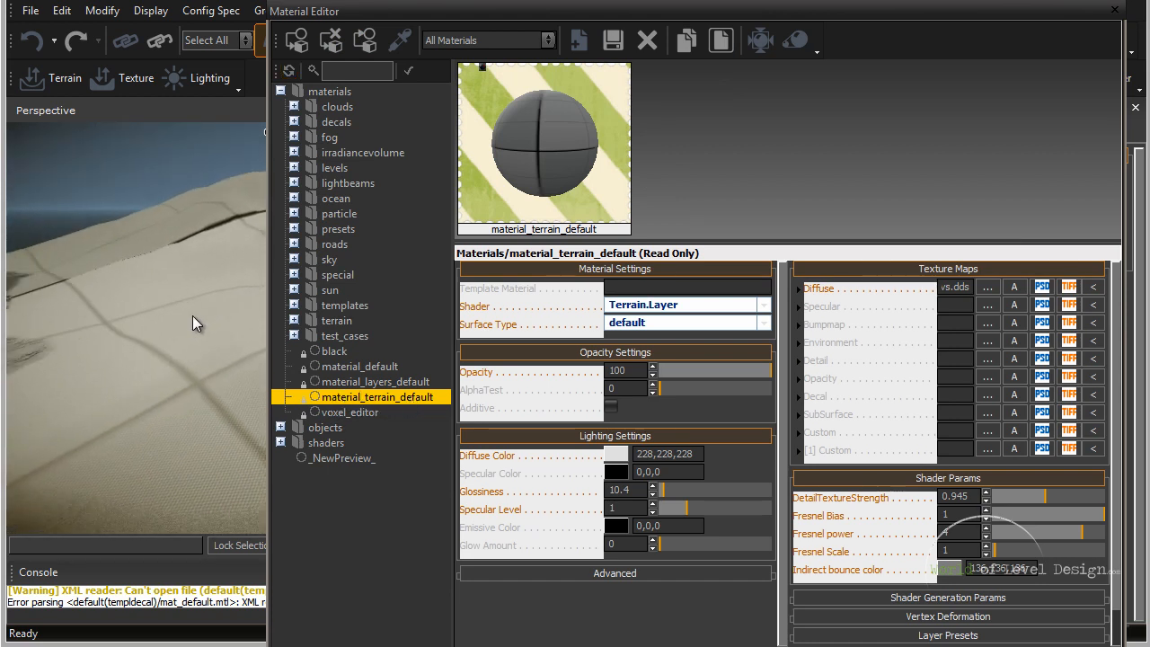
{"action": "left_click", "coordinate": [335, 321]}
{"action": "left_click", "coordinate": [294, 321]}
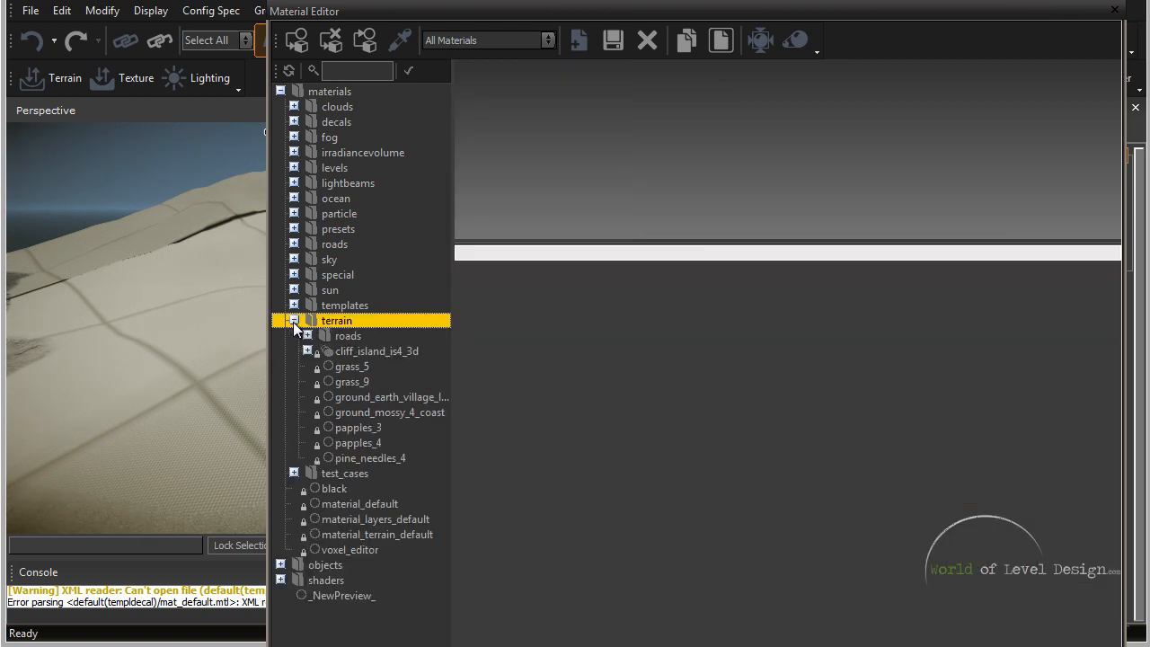
{"action": "left_click", "coordinate": [352, 368]}
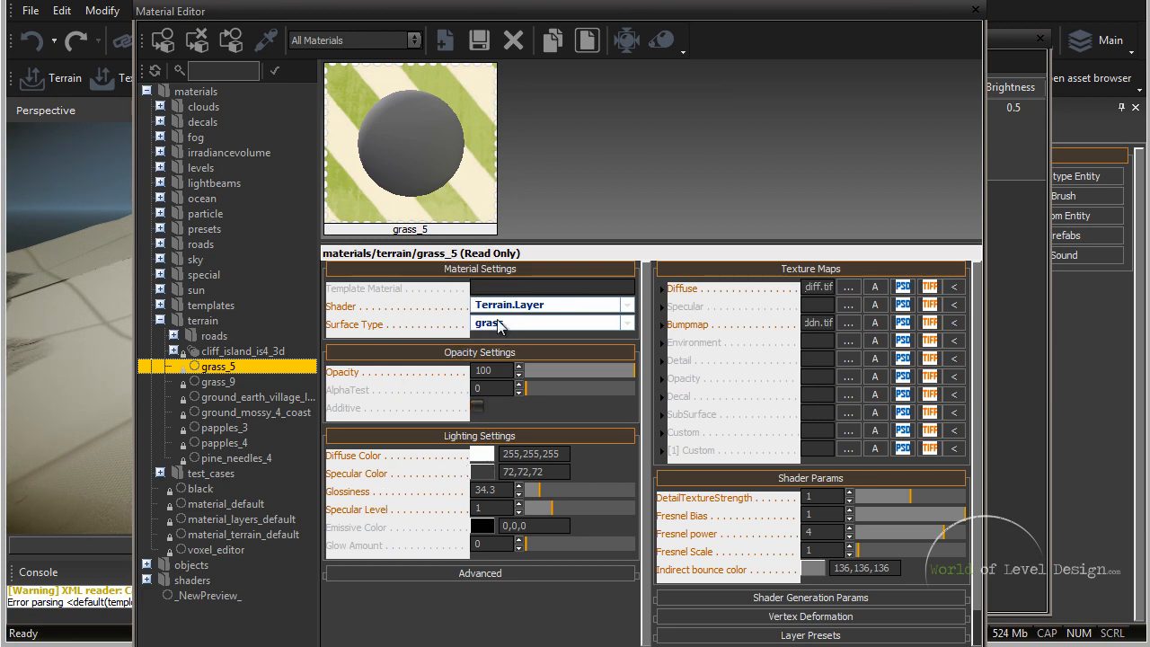
{"action": "mouse_move", "coordinate": [719, 293]}
{"action": "mouse_move", "coordinate": [690, 331]}
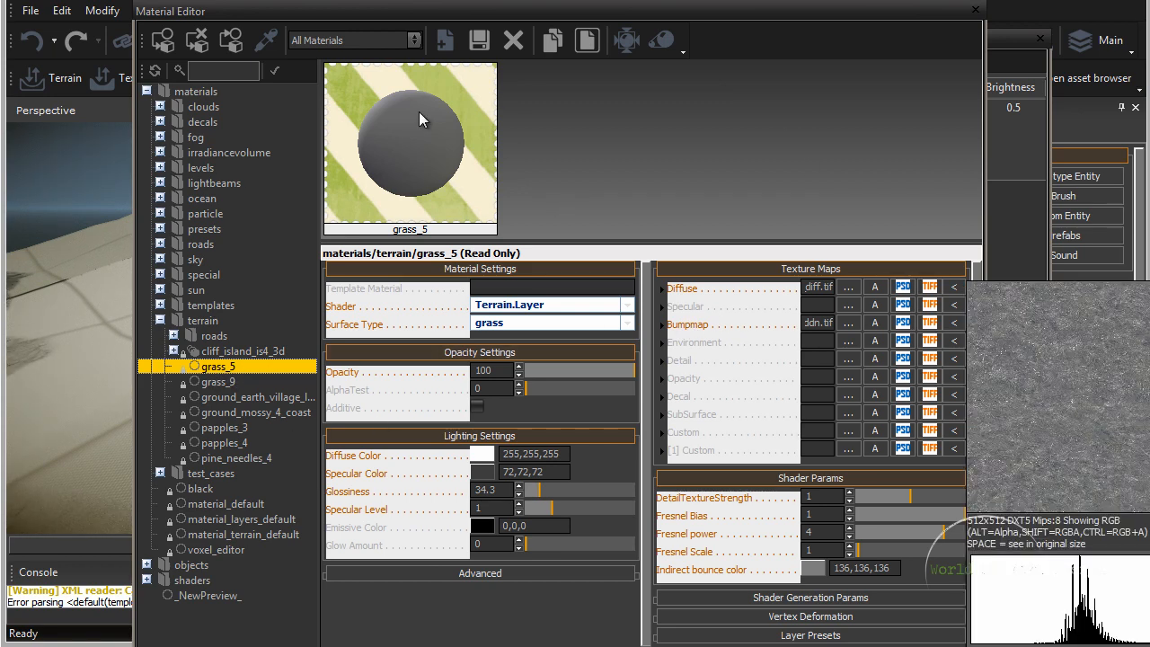
Step: Assign the grass_5 material to the Grass layer and close the Terrain Texture Layers and Material Editor windows
{"action": "left_click", "coordinate": [1033, 223]}
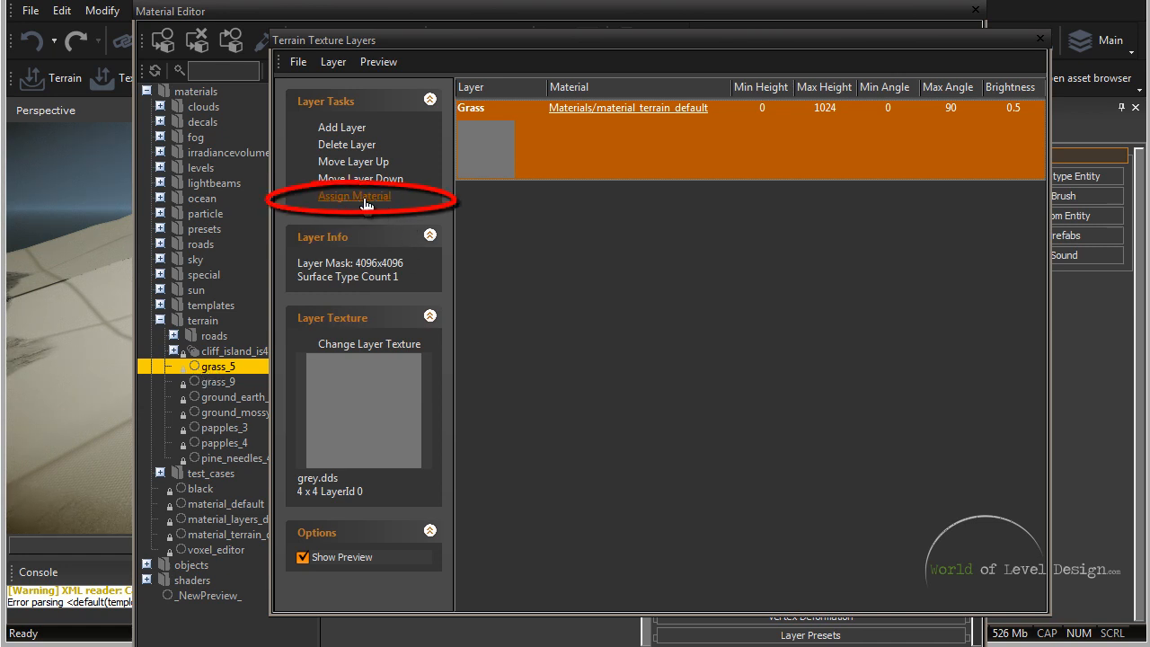
{"action": "left_click", "coordinate": [359, 197]}
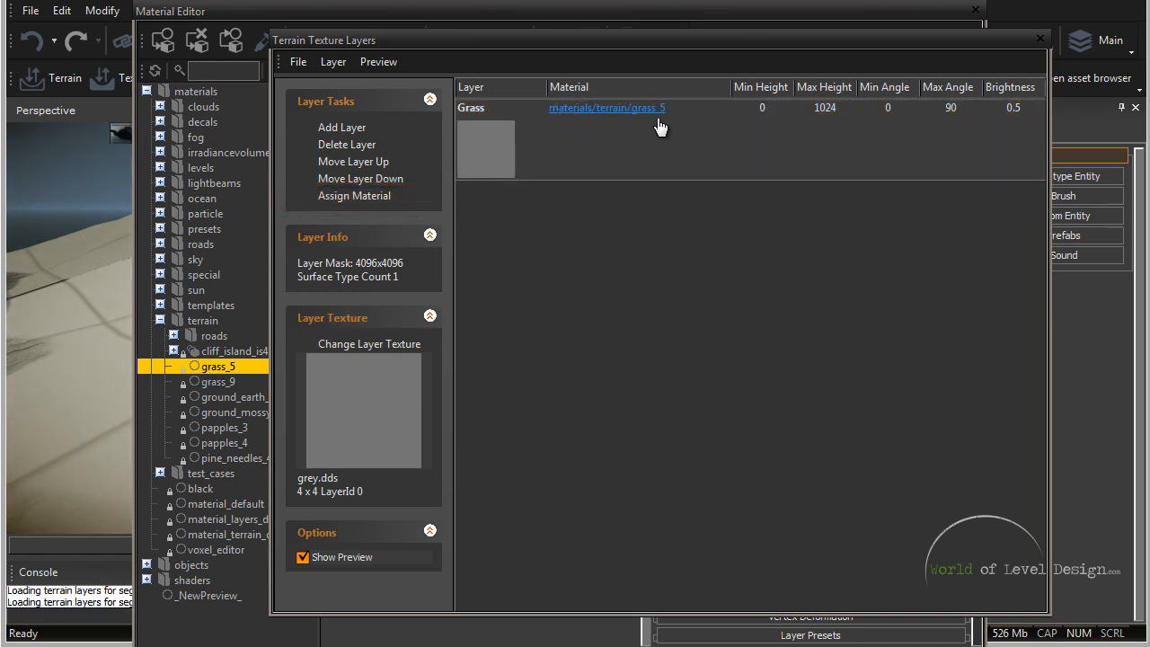
{"action": "left_click", "coordinate": [1040, 38]}
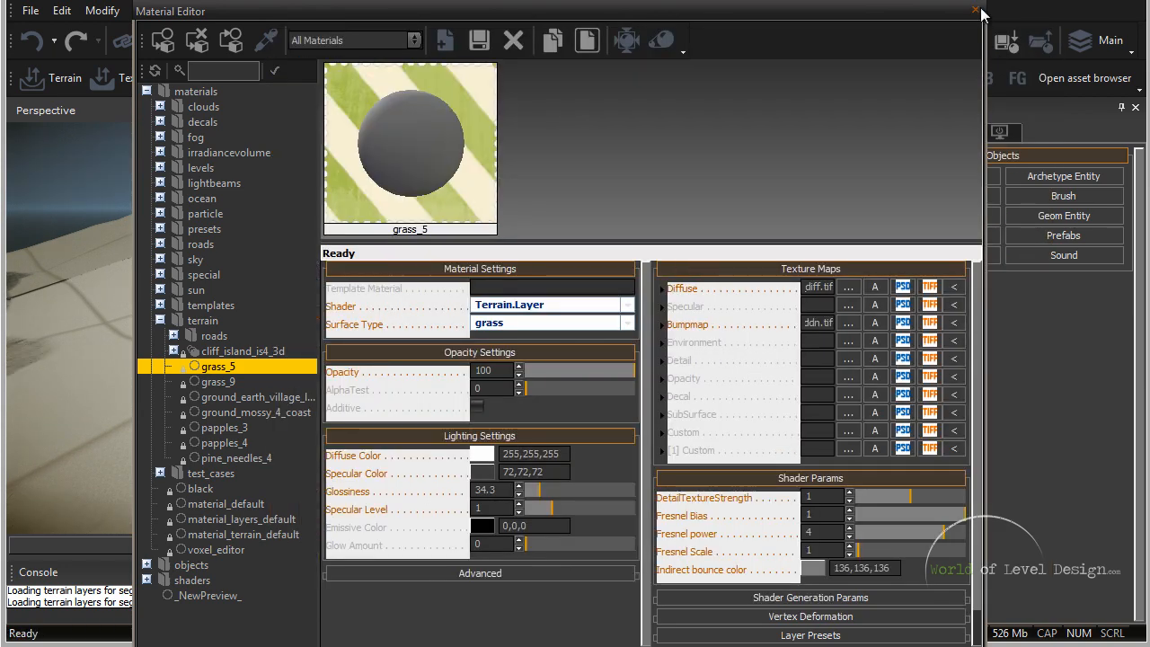
{"action": "left_click", "coordinate": [977, 10]}
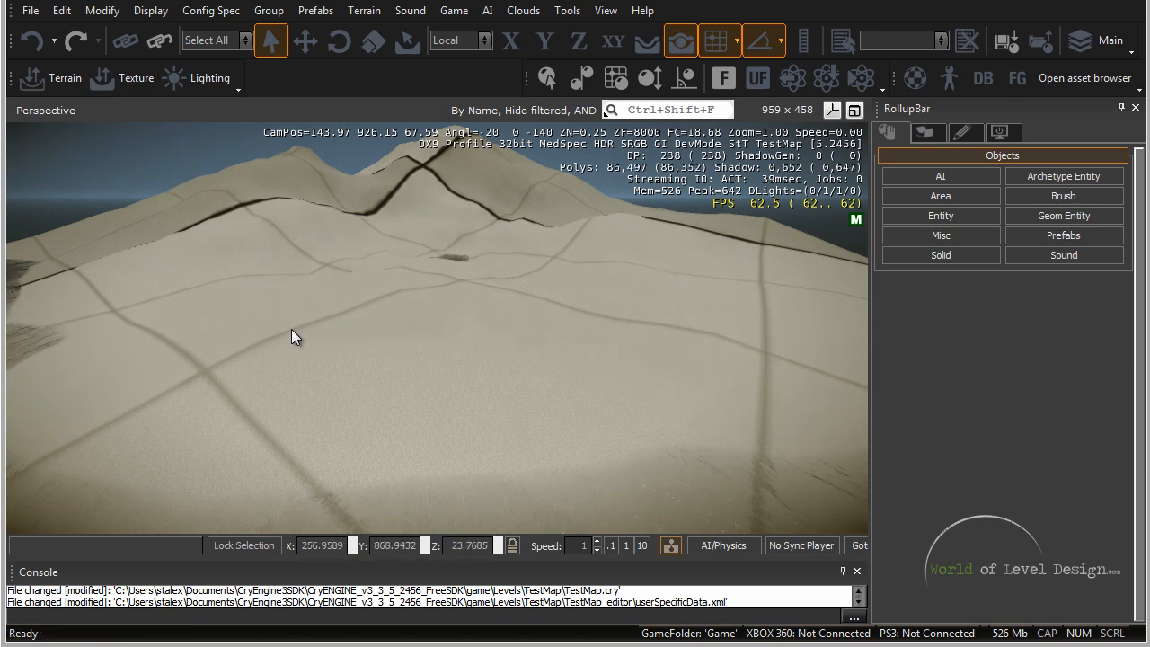
Step: Generate the terrain's surface texture at 4096 x 4096
{"action": "left_click", "coordinate": [29, 10]}
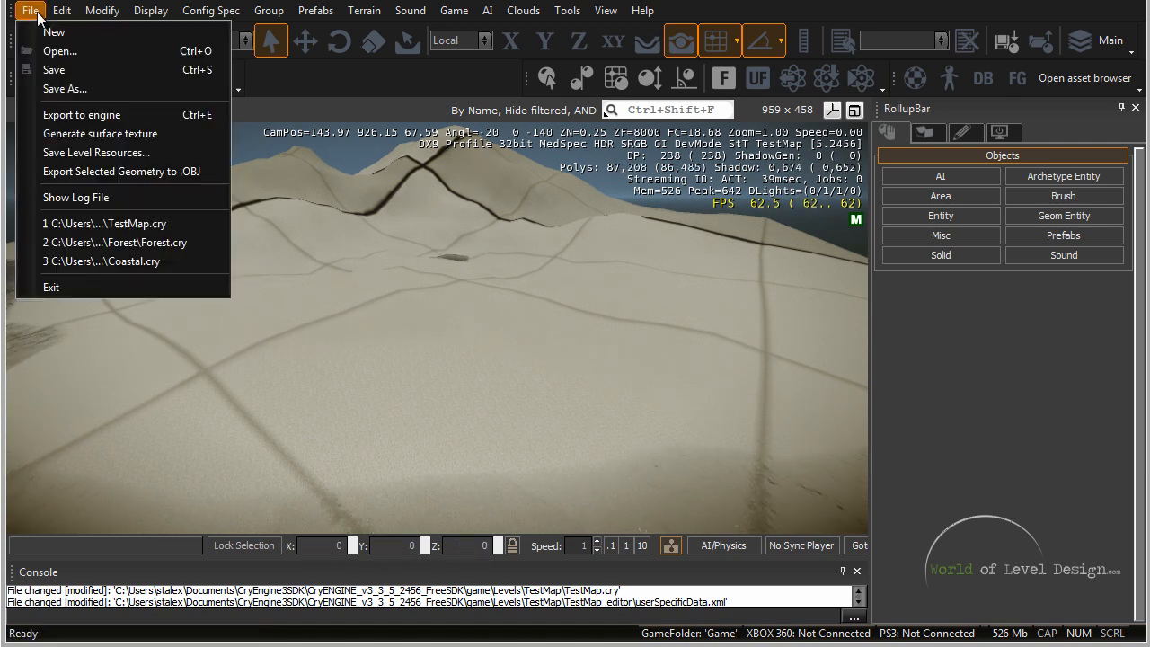
{"action": "left_click", "coordinate": [140, 133]}
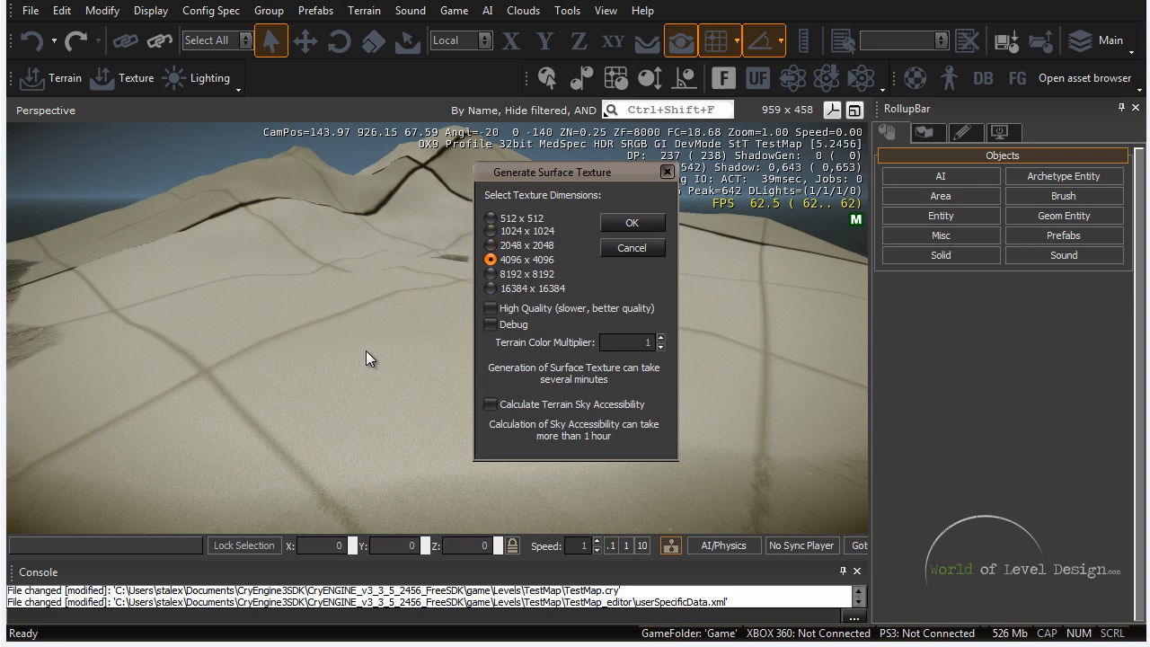
{"action": "left_click", "coordinate": [507, 311]}
{"action": "left_click", "coordinate": [632, 223]}
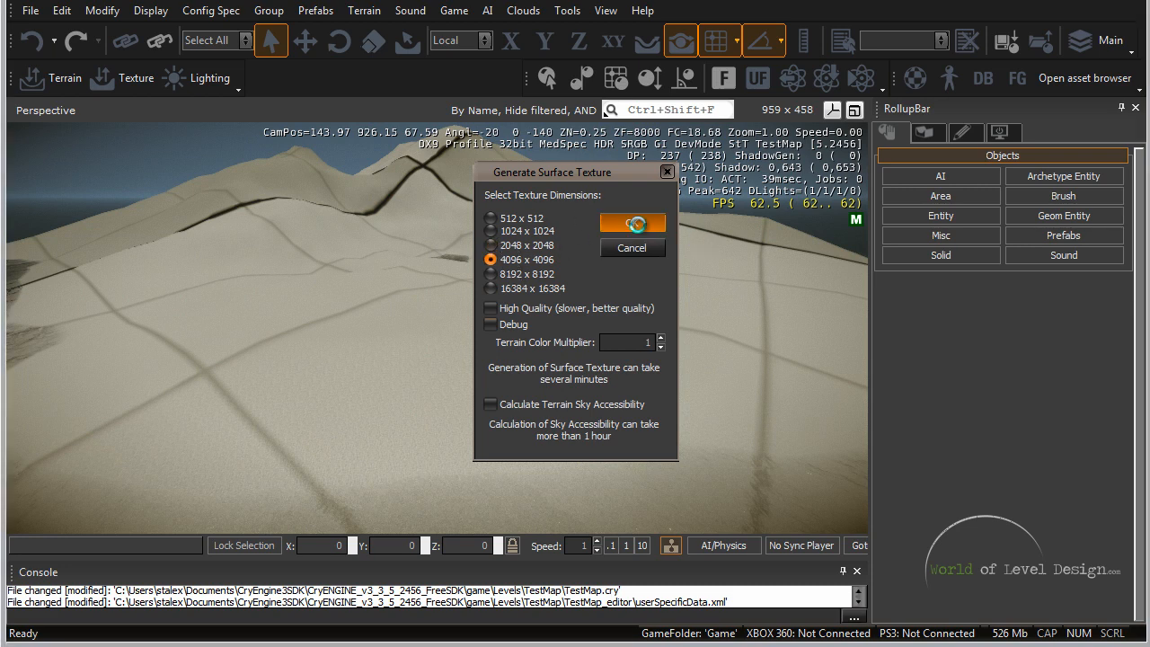
Step: Examine the grass_5 detail on the regenerated TestMap terrain up close, from a distance and along the shoreline
{"action": "right_click_drag", "start_coordinate": [565, 390], "coordinate": [557, 375]}
{"action": "key", "text": "d"}
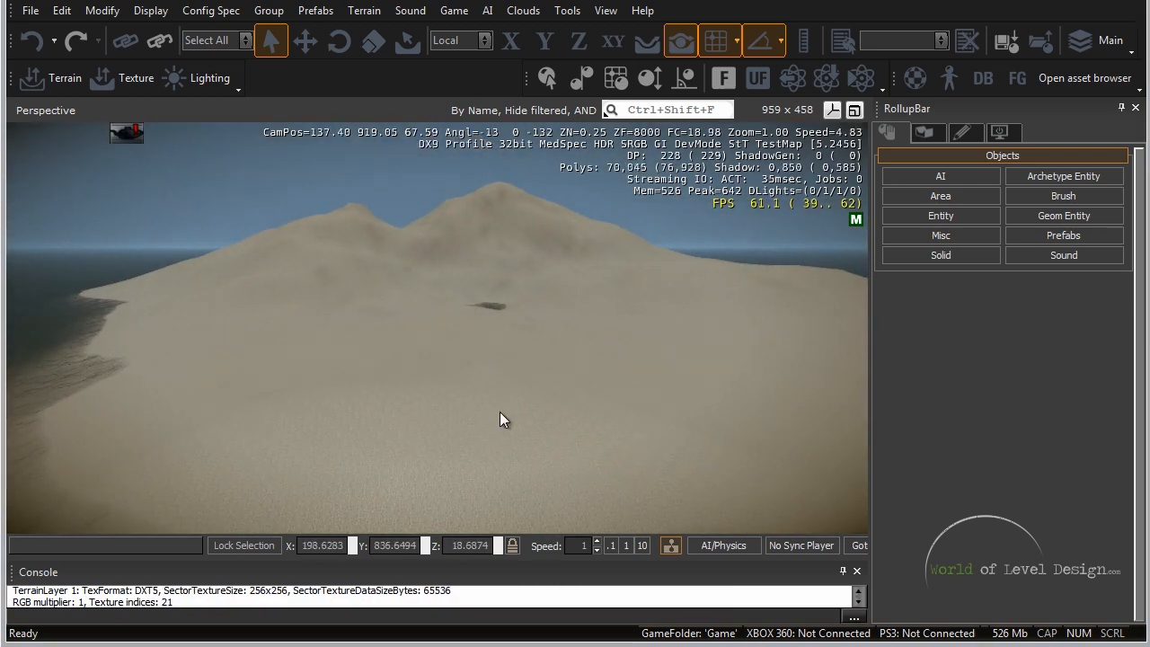
{"action": "mouse_move", "coordinate": [500, 411]}
{"action": "right_mouse_down"}
{"action": "mouse_move", "coordinate": [493, 396]}
{"action": "mouse_move", "coordinate": [499, 409]}
{"action": "right_mouse_up"}
{"action": "key", "text": "w"}
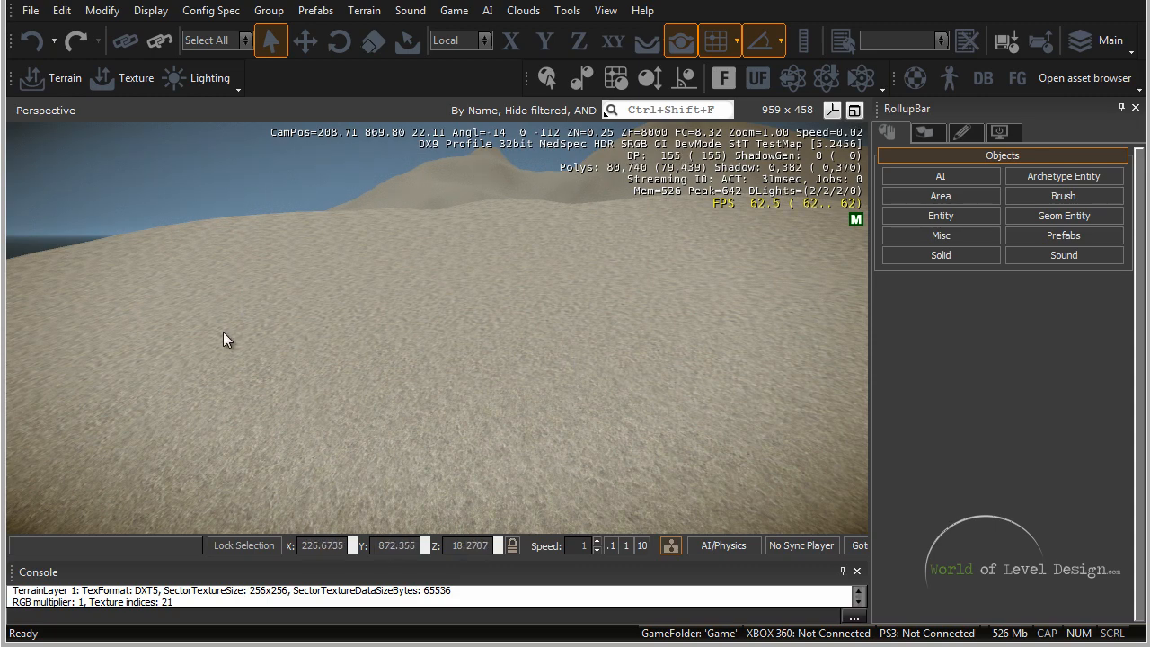
{"action": "right_click_drag", "start_coordinate": [472, 388], "coordinate": [471, 387]}
{"action": "key", "text": "s"}
{"action": "key", "text": "s"}
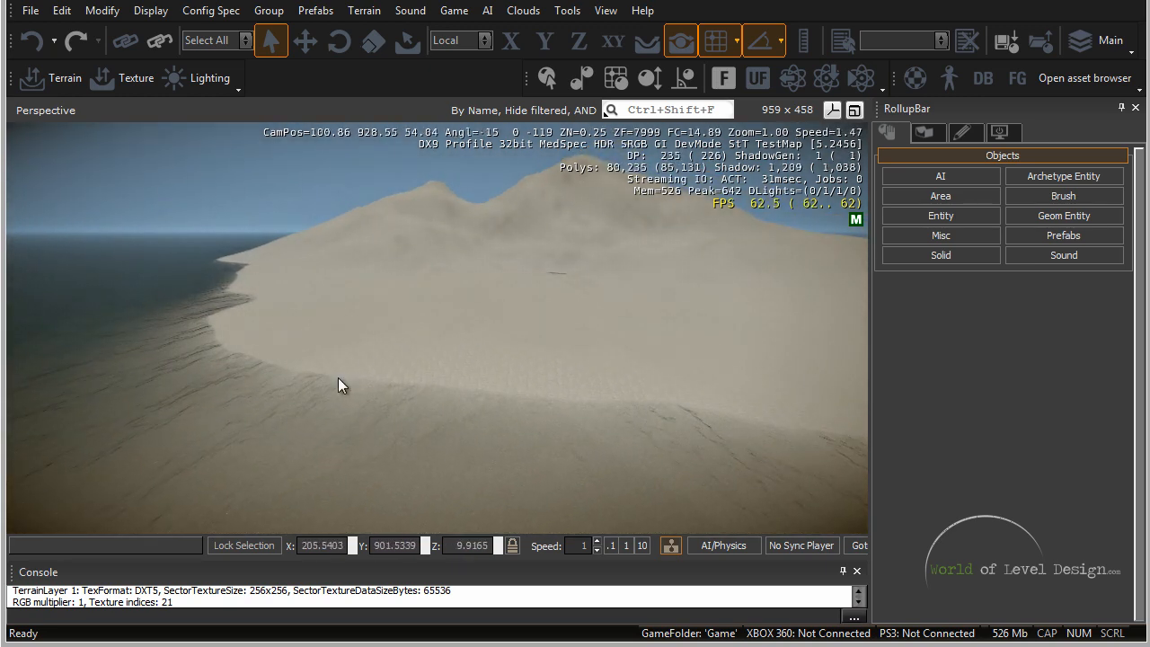
{"action": "key", "text": "s"}
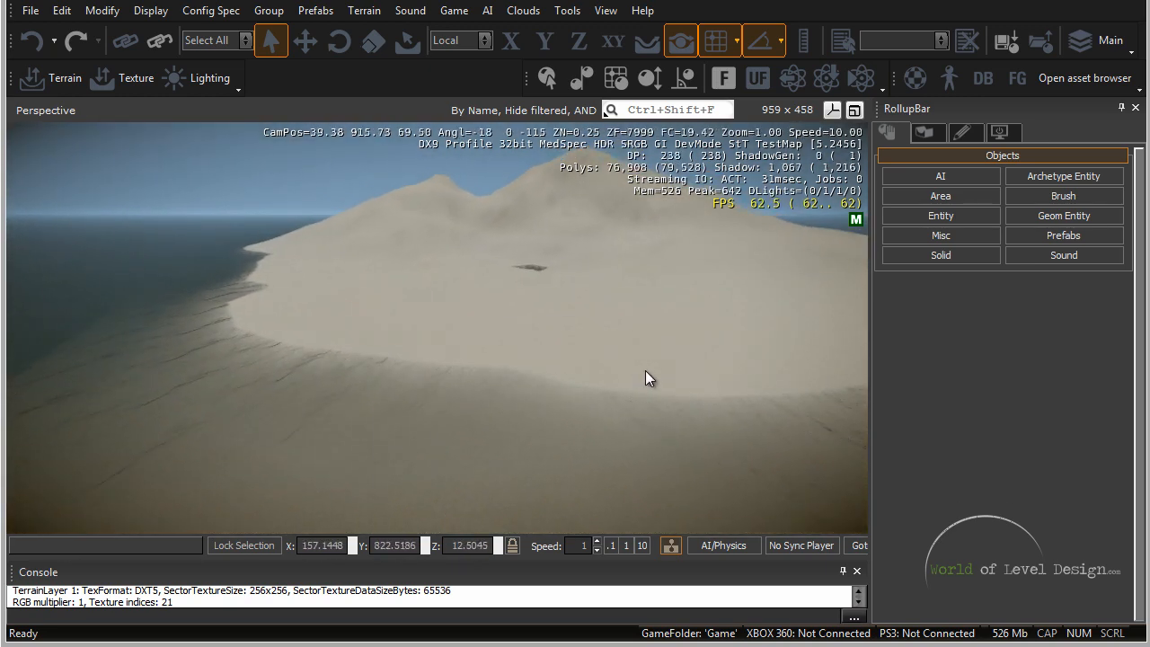
{"action": "key", "text": "w"}
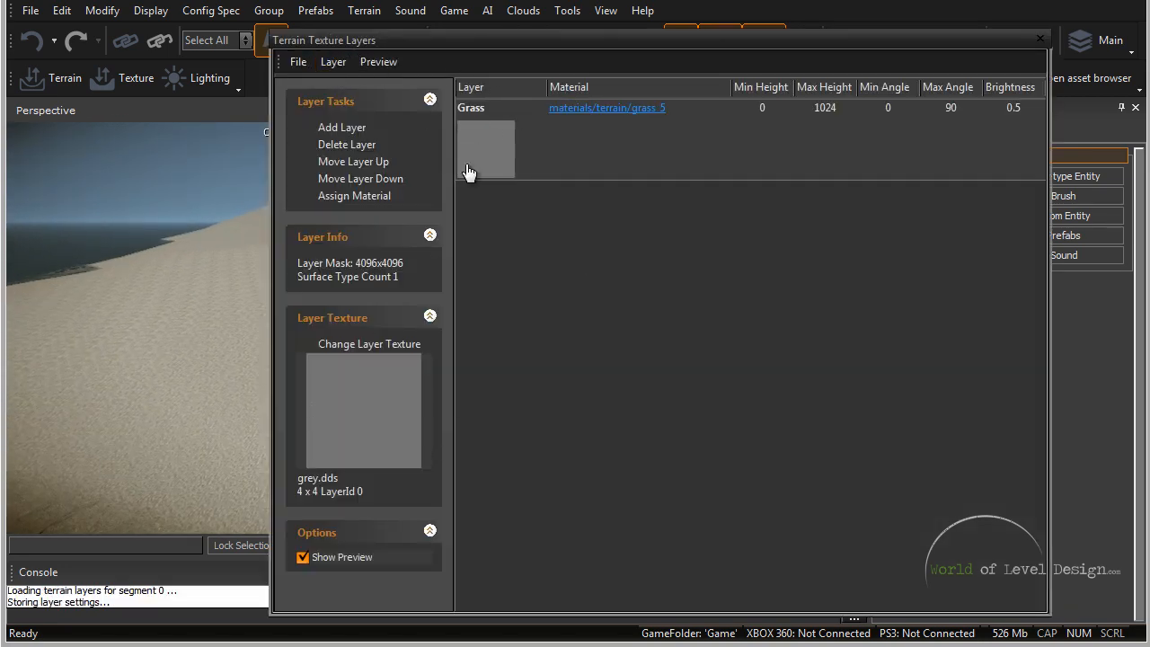
Step: Add a terrain texture layer below Grass and name it Rock
{"action": "left_click", "coordinate": [349, 131]}
{"action": "left_click", "coordinate": [490, 188]}
{"action": "left_click", "coordinate": [490, 189]}
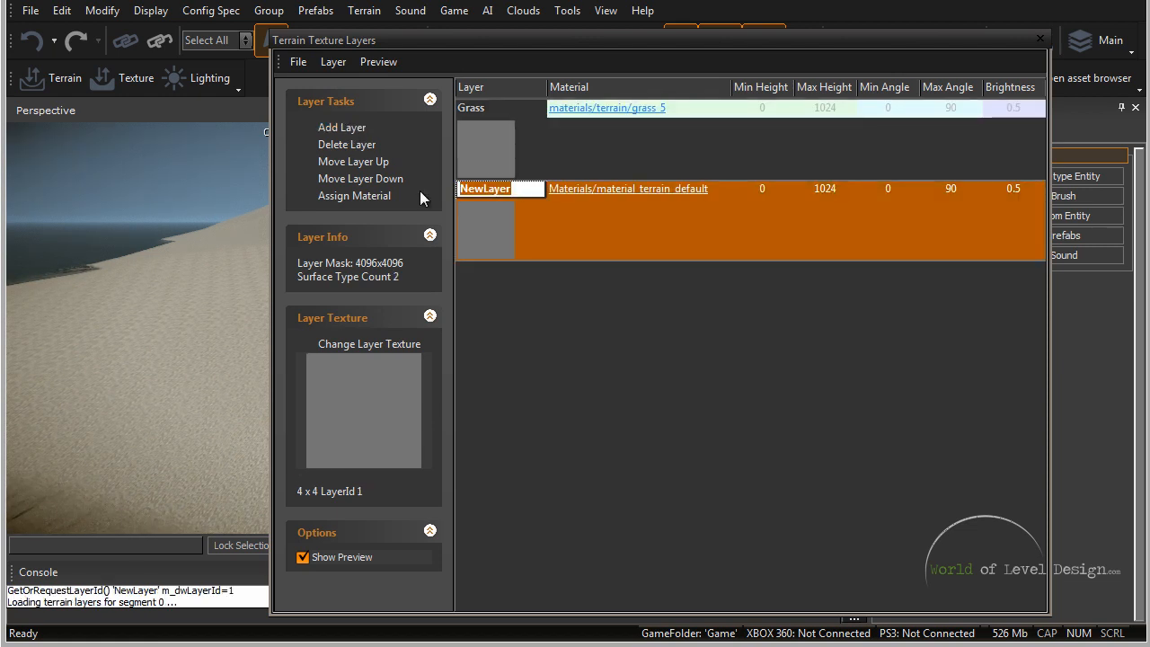
{"action": "type", "text": "Rock"}
{"action": "key", "text": "Return"}
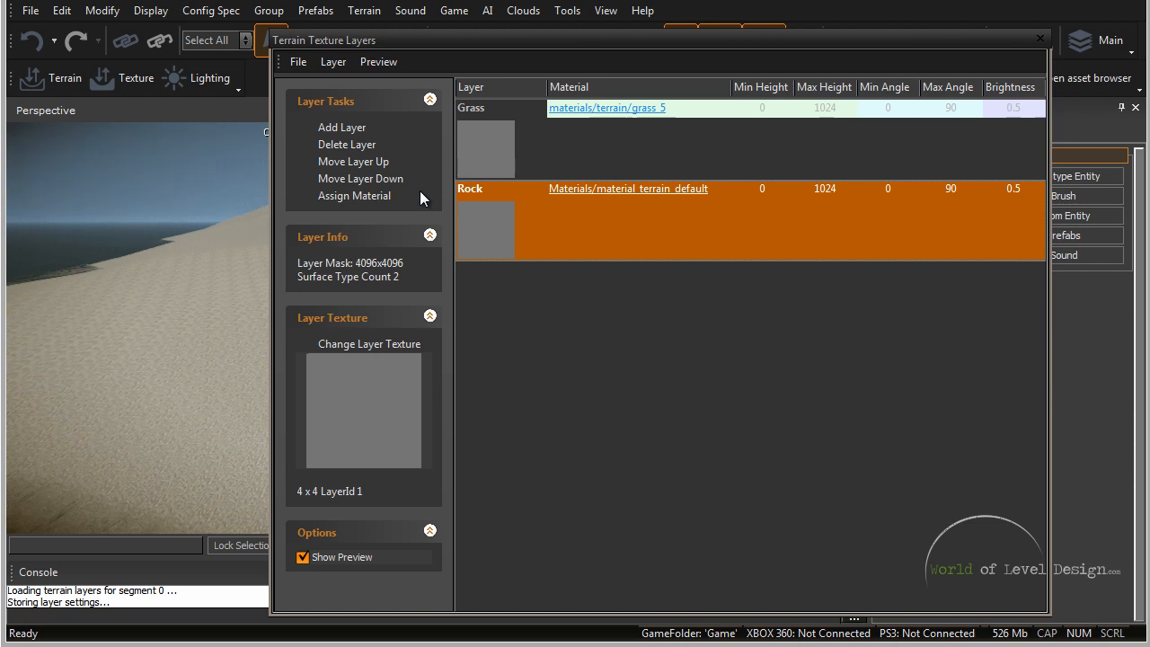
Step: Add another terrain texture layer below Rock and name it Underwater
{"action": "left_click", "coordinate": [345, 129]}
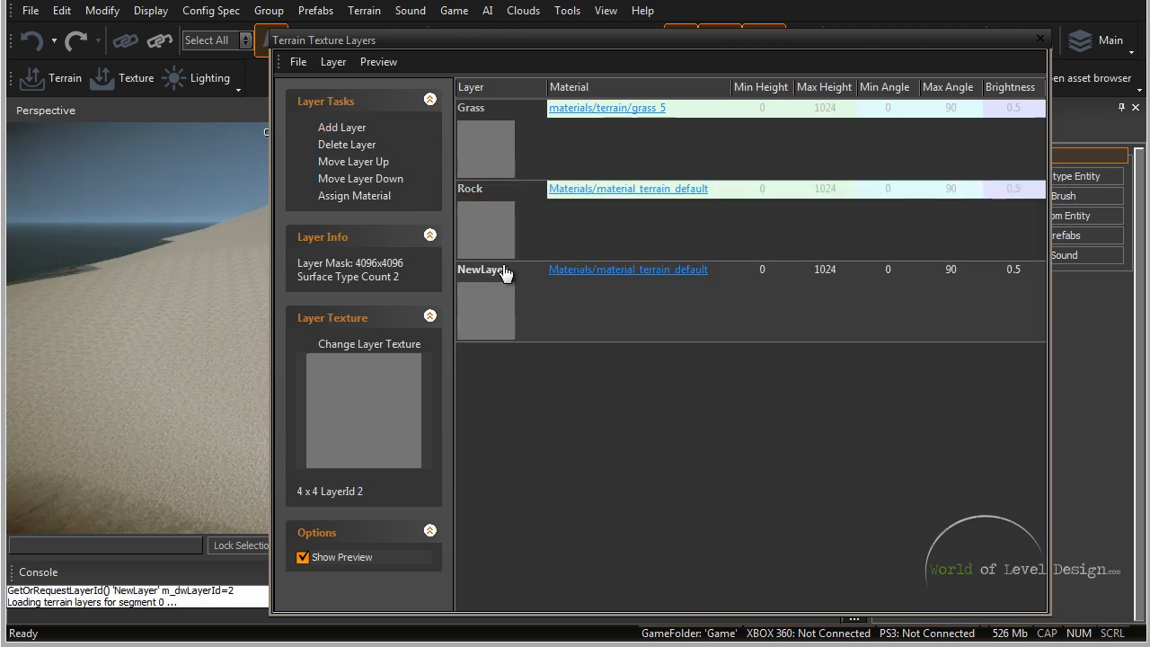
{"action": "left_click", "coordinate": [503, 272]}
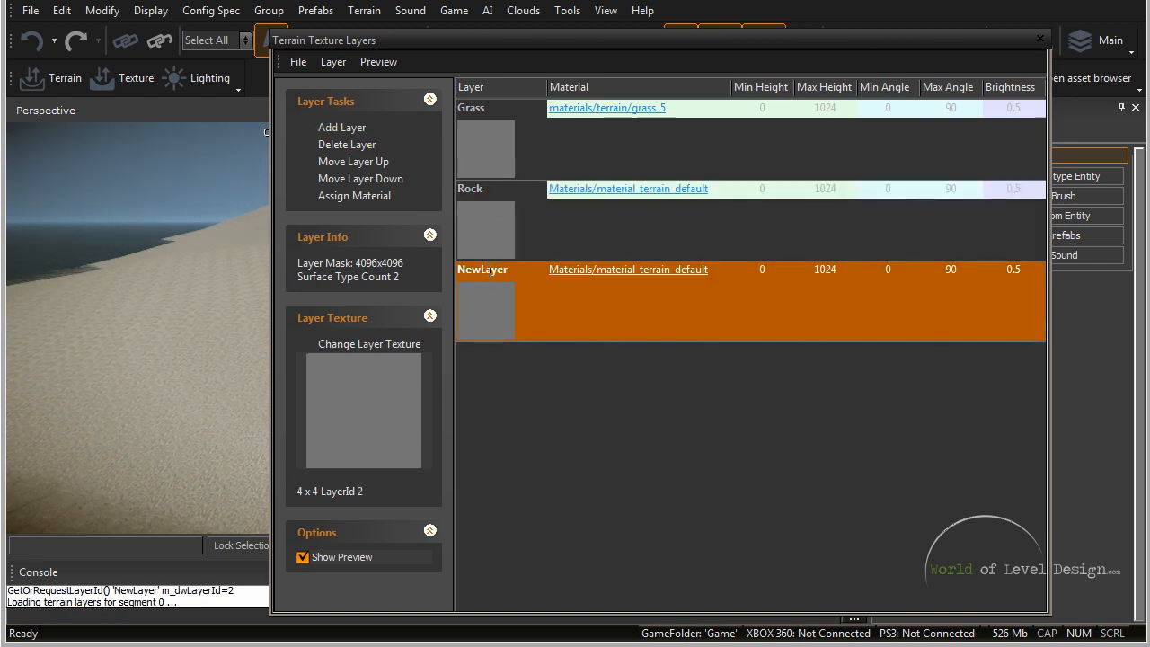
{"action": "left_click", "coordinate": [489, 269]}
{"action": "type", "text": "U"}
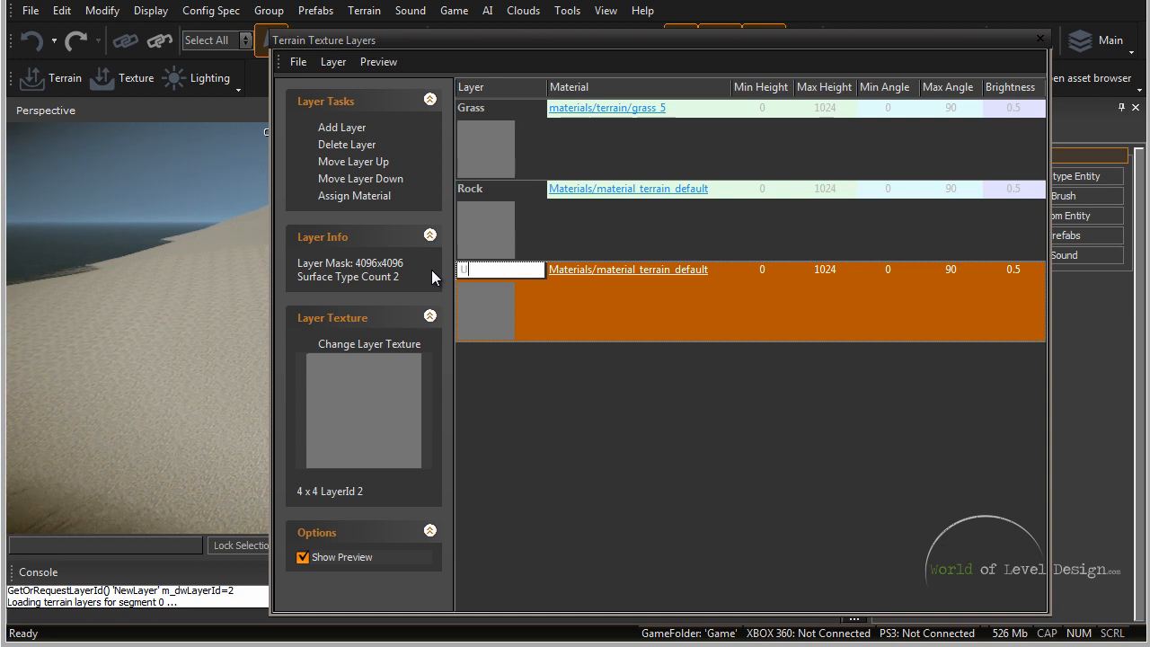
{"action": "type", "text": "nderwater"}
{"action": "key", "text": "Return"}
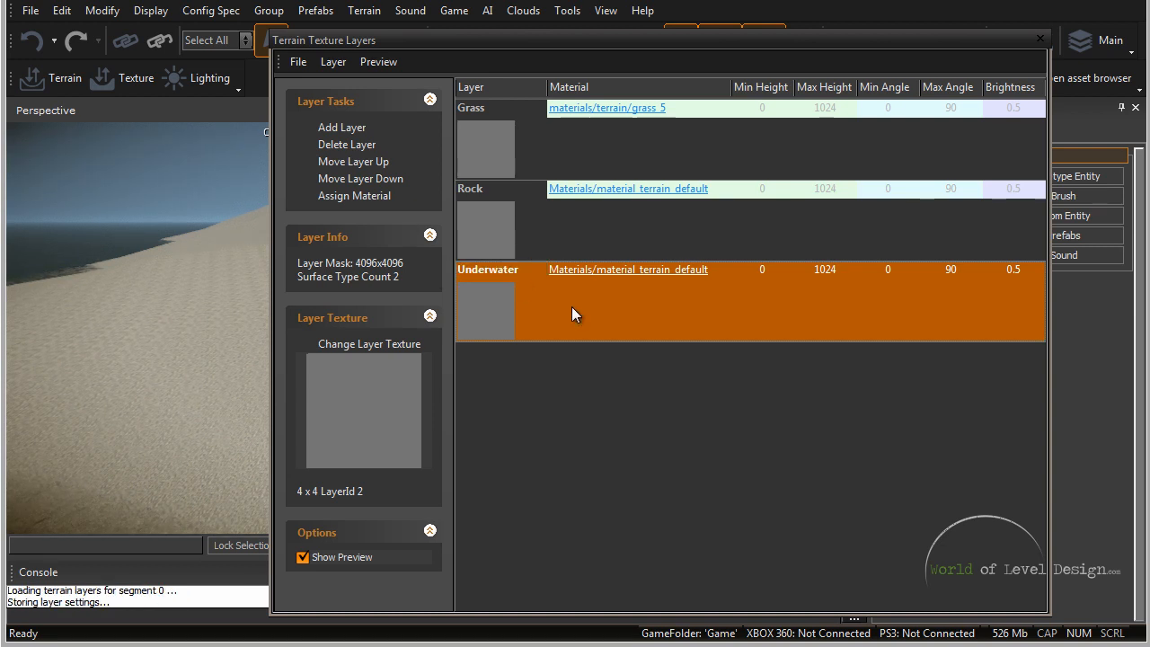
Step: Assign grey.dds from the default textures as the Rock layer's base texture
{"action": "left_click", "coordinate": [585, 241]}
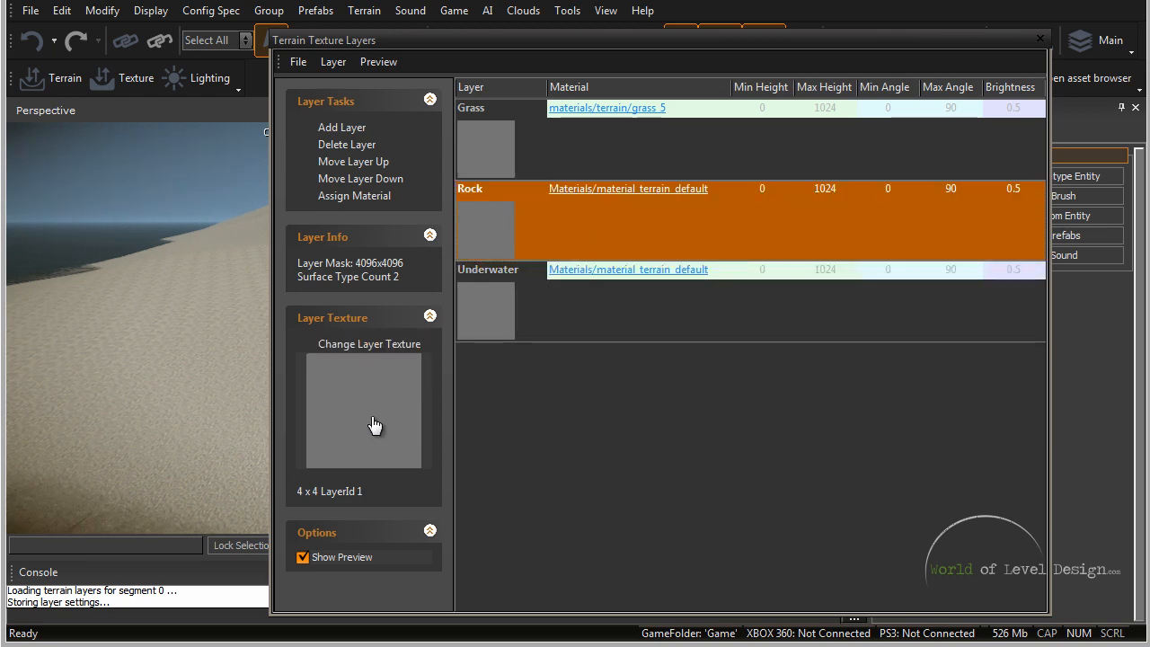
{"action": "left_click", "coordinate": [364, 344]}
{"action": "left_click", "coordinate": [843, 382]}
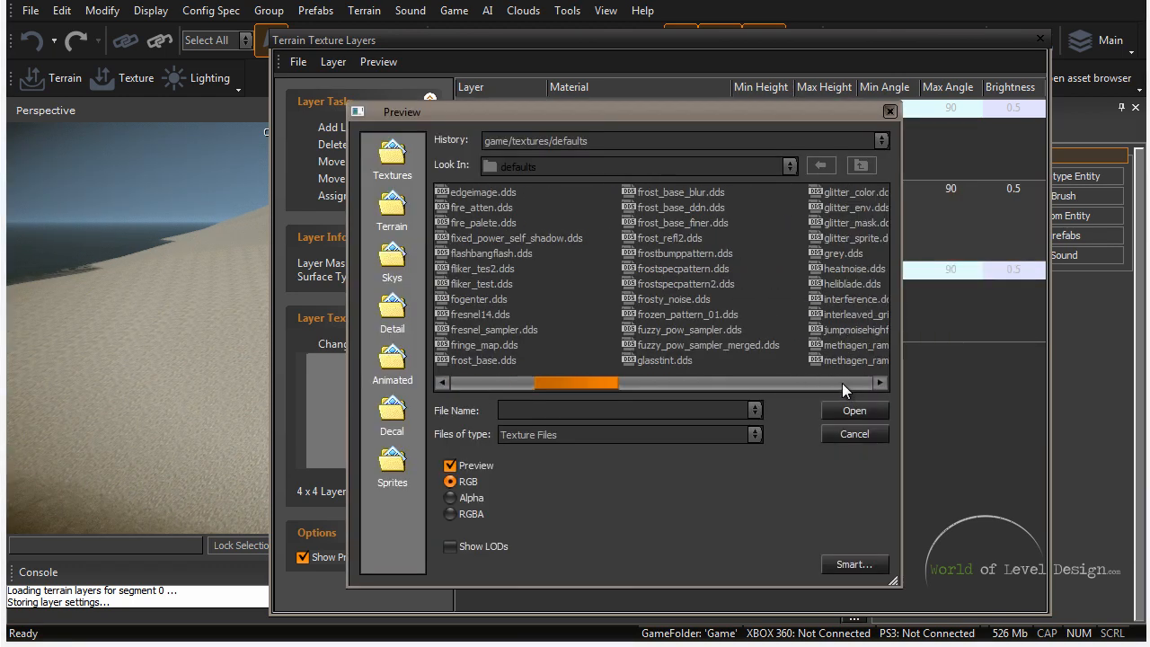
{"action": "left_click", "coordinate": [851, 256]}
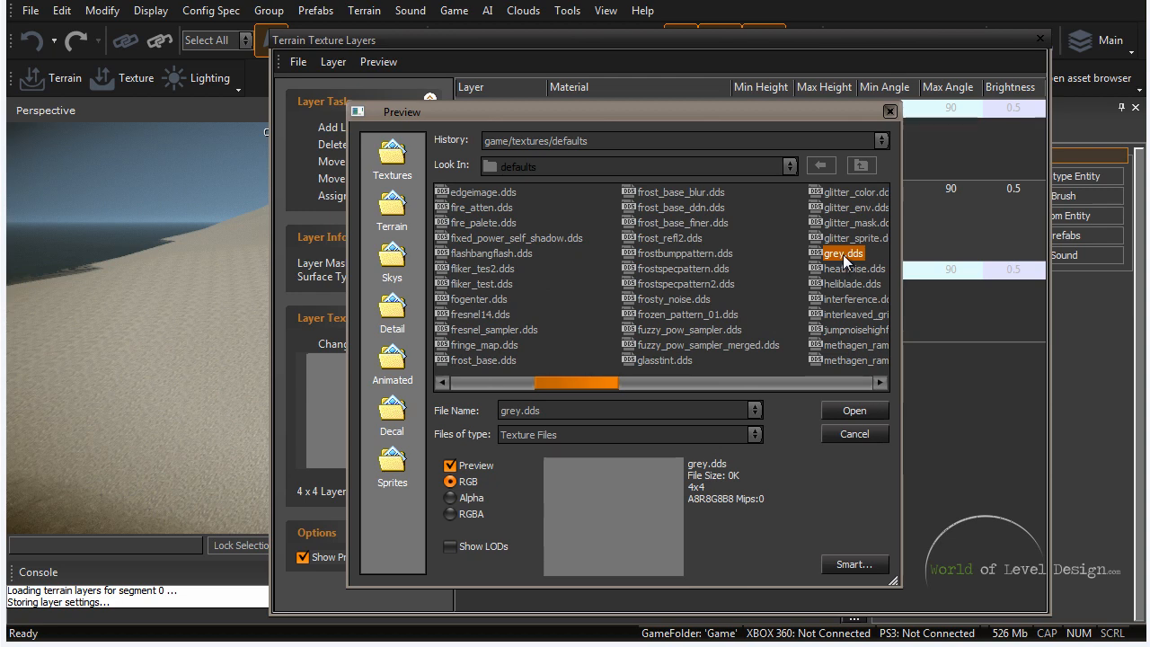
{"action": "double_click", "coordinate": [839, 255]}
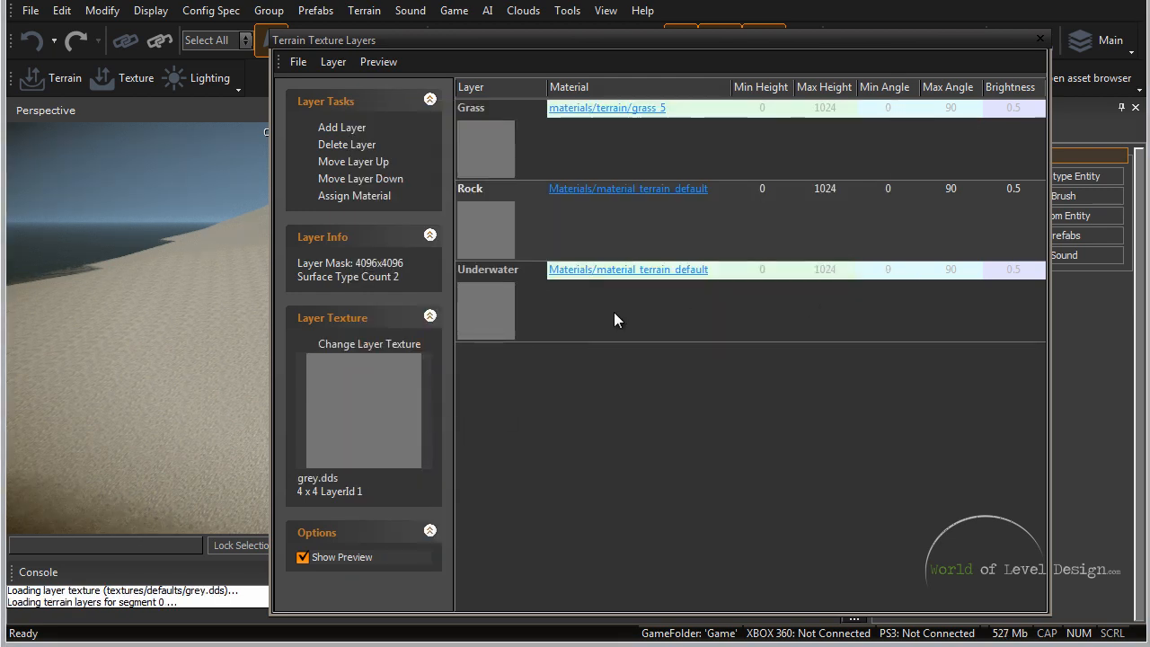
Step: Assign grey.dds from the default textures as the Underwater layer's base texture
{"action": "left_click", "coordinate": [589, 319]}
{"action": "left_click", "coordinate": [366, 345]}
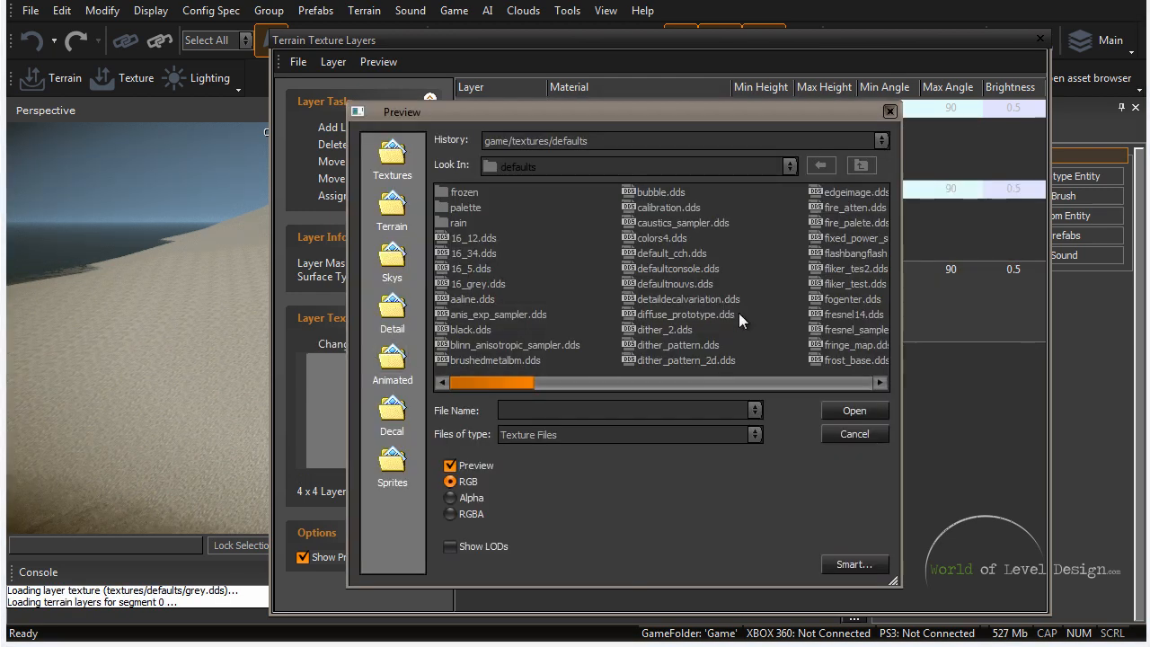
{"action": "left_click", "coordinate": [837, 268]}
{"action": "key", "text": "g"}
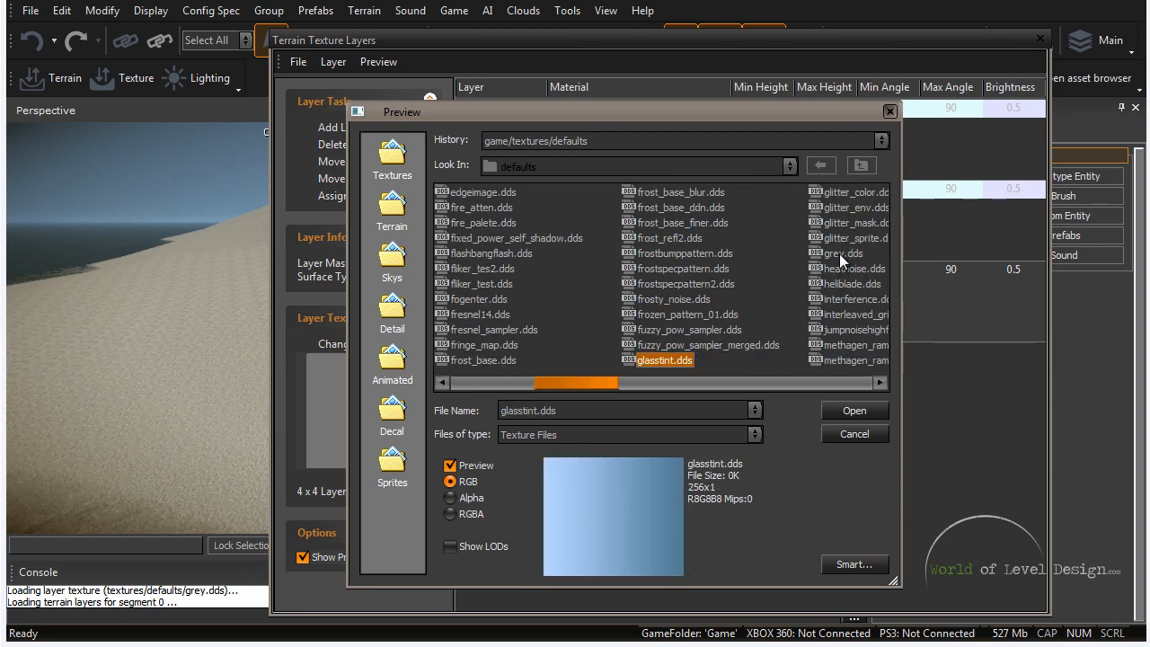
{"action": "double_click", "coordinate": [839, 254]}
Step: Assign the terrain material cliff_island_is4_3d to the Rock layer
{"action": "left_click", "coordinate": [602, 235]}
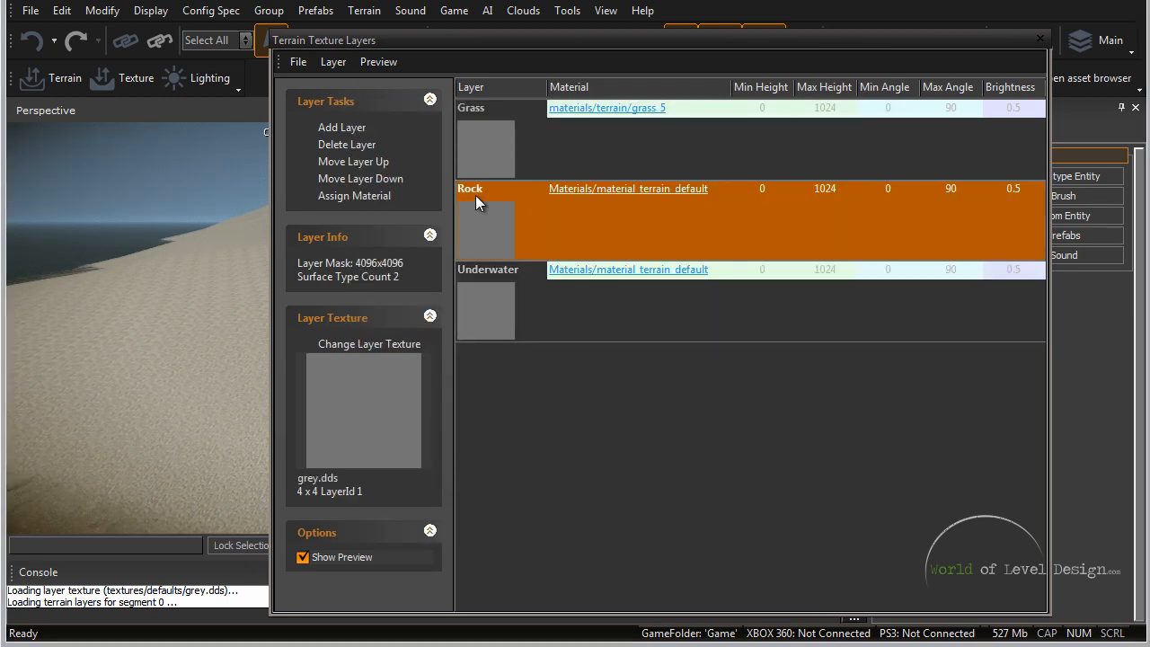
{"action": "left_click", "coordinate": [634, 186]}
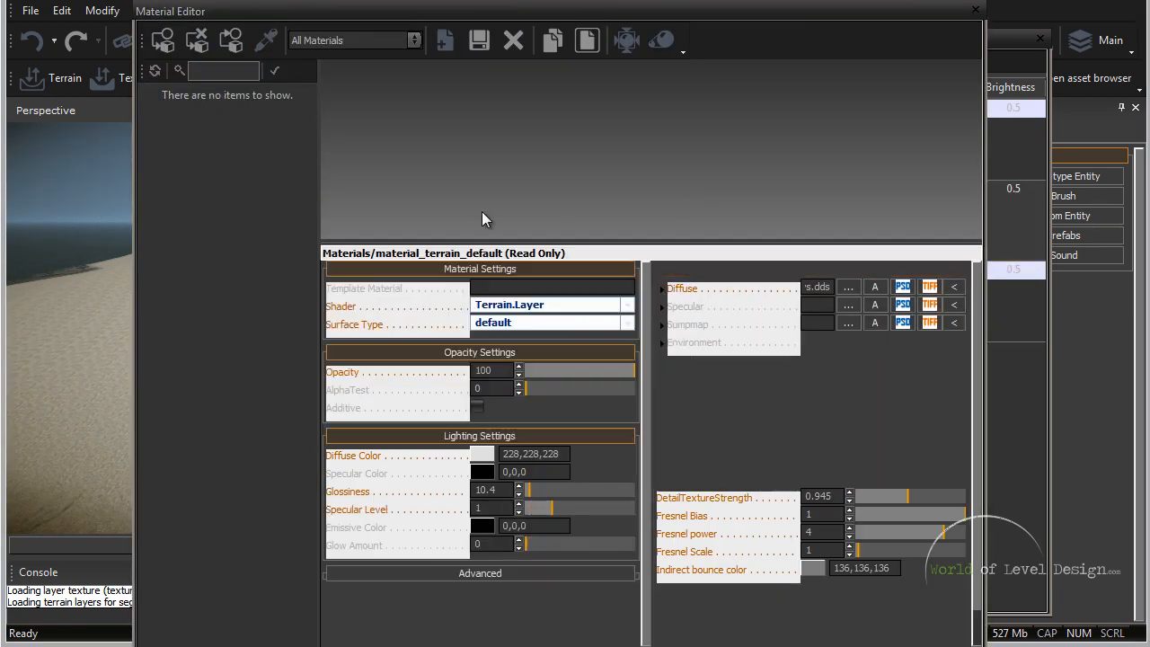
{"action": "double_click", "coordinate": [202, 320]}
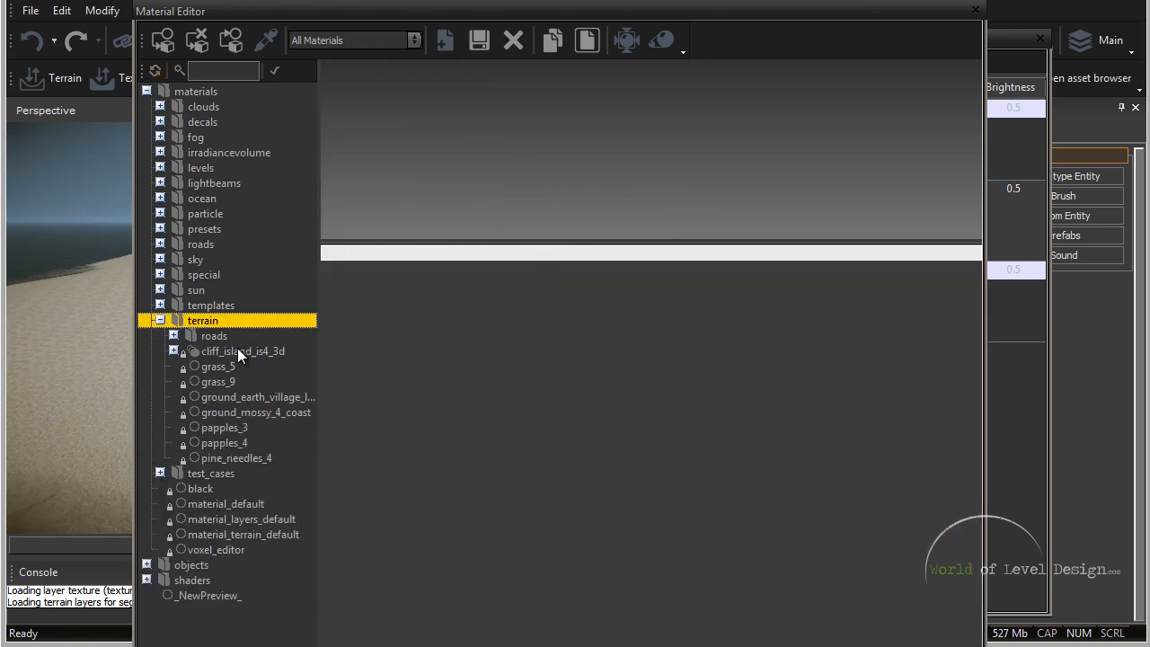
{"action": "left_click", "coordinate": [235, 350]}
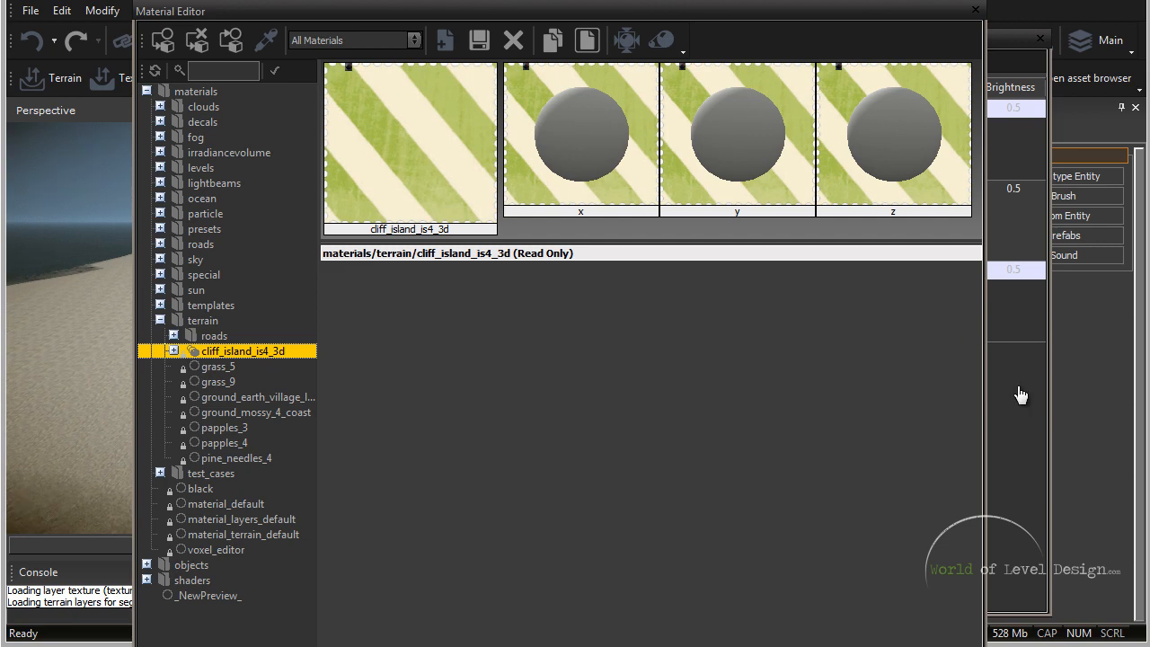
{"action": "left_click", "coordinate": [1021, 395]}
{"action": "left_click", "coordinate": [356, 196]}
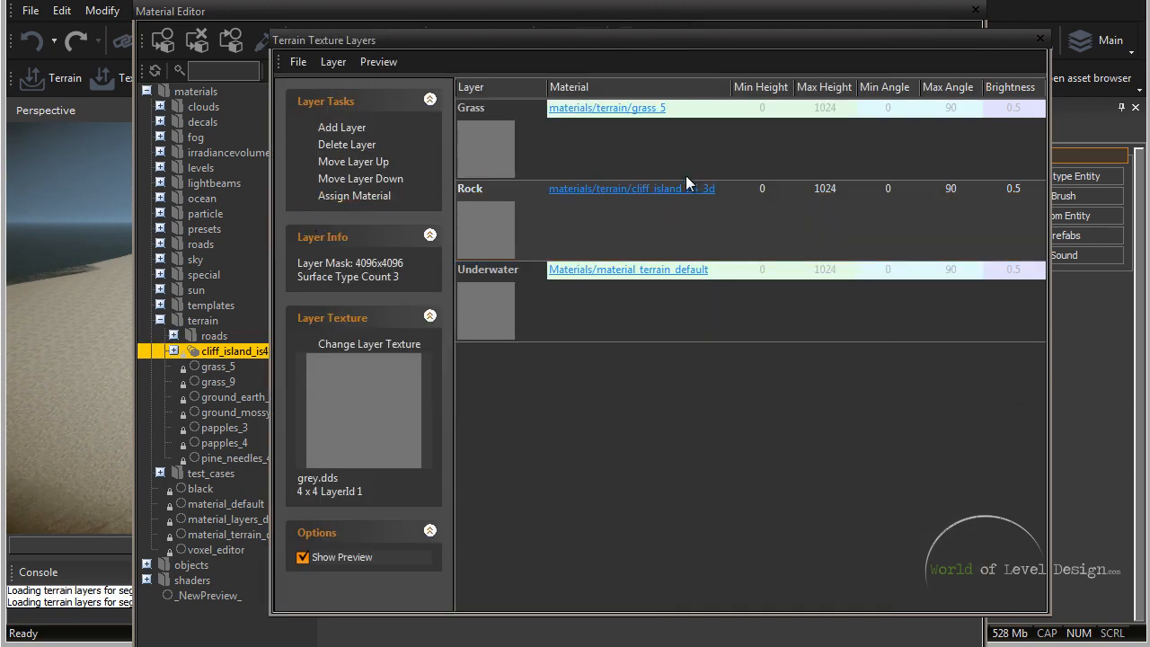
Step: Pick the terrain material papples_3 for the Underwater layer and preview its diffuse texture
{"action": "left_click", "coordinate": [509, 270]}
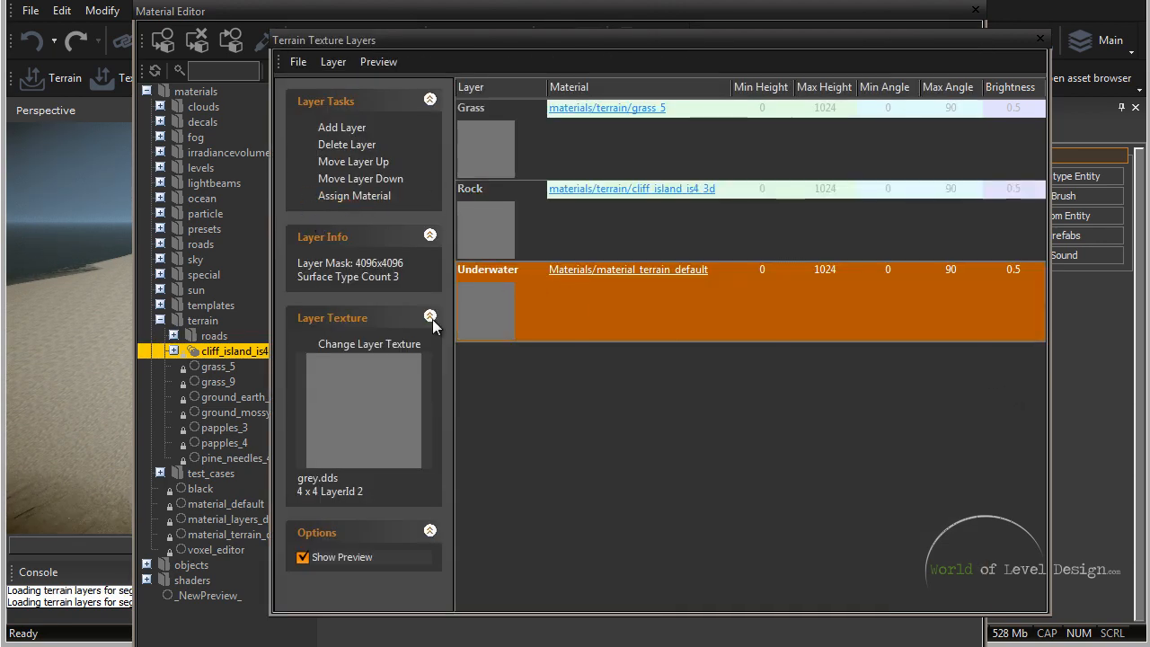
{"action": "left_click", "coordinate": [646, 271]}
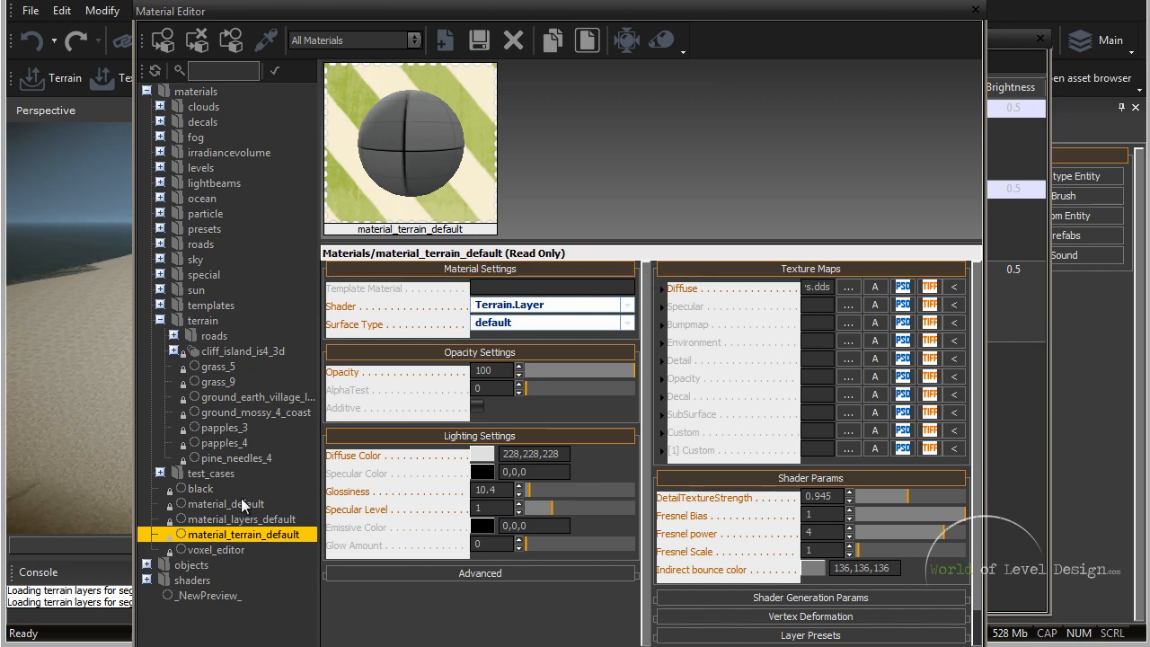
{"action": "left_click", "coordinate": [224, 428]}
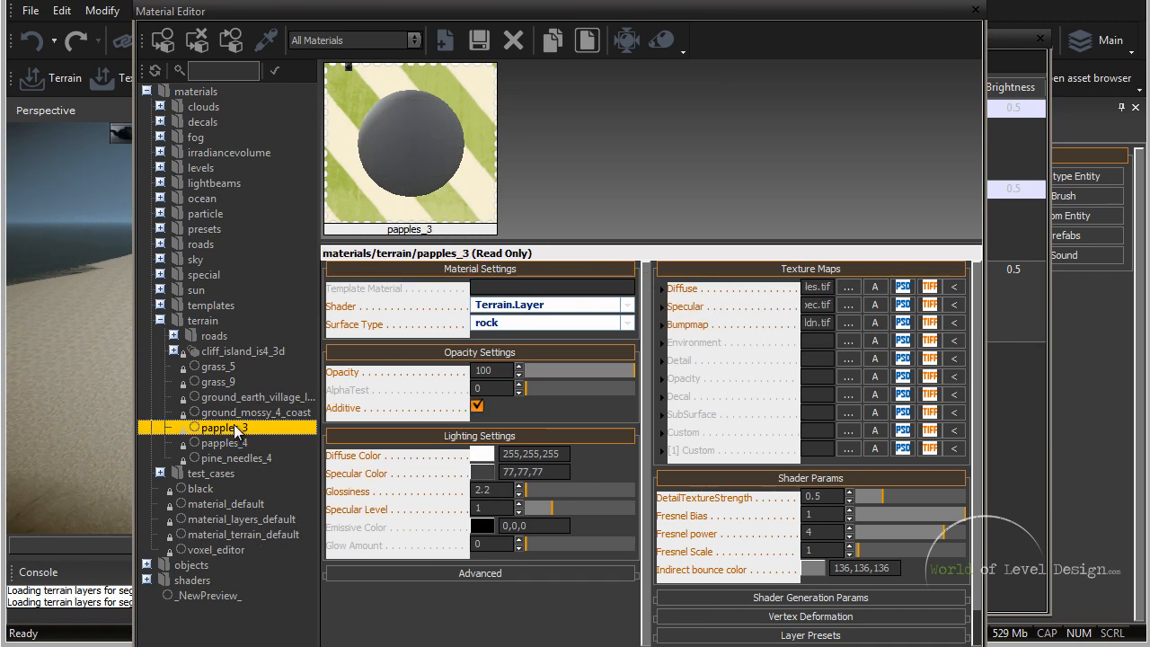
{"action": "mouse_move", "coordinate": [764, 298]}
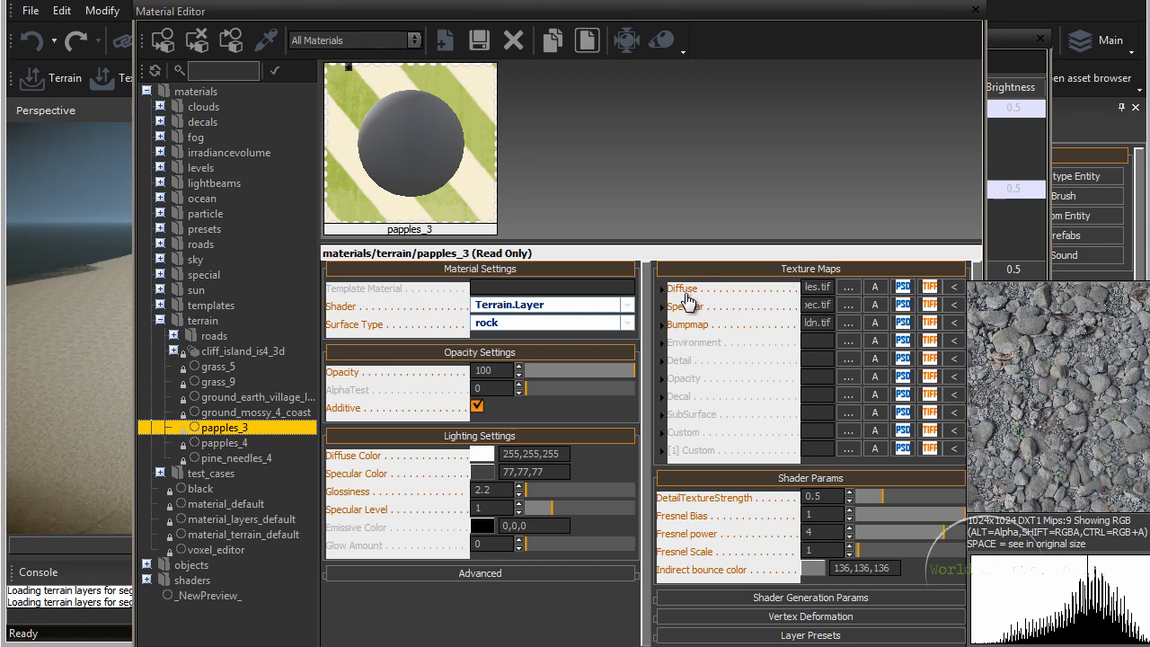
{"action": "mouse_move", "coordinate": [684, 310]}
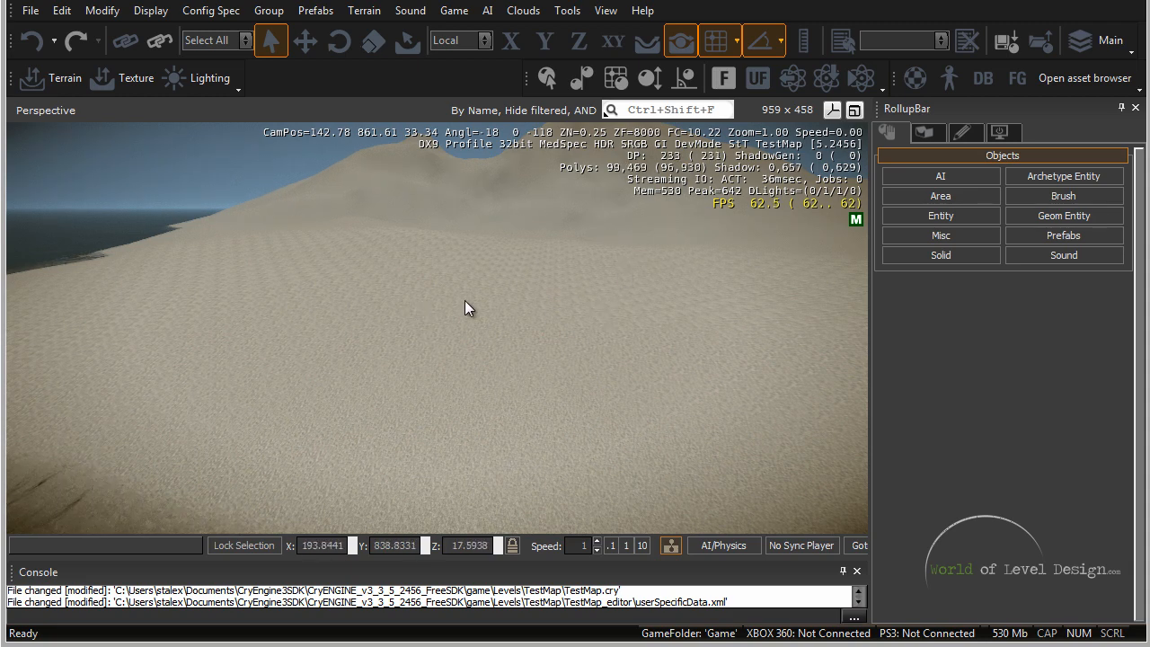
Step: Open the Layer Painter for the terrain and bring its layer list into reach
{"action": "right_click_drag", "start_coordinate": [526, 313], "coordinate": [504, 246]}
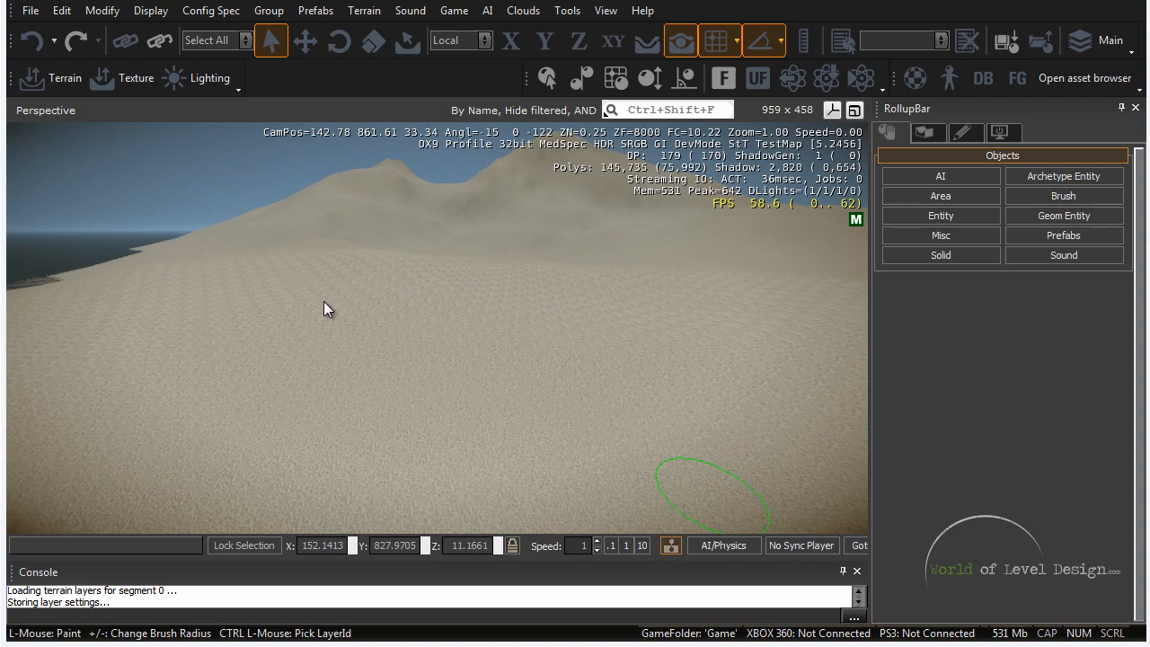
{"action": "right_click_drag", "start_coordinate": [412, 301], "coordinate": [412, 302]}
{"action": "key", "text": "s"}
{"action": "key", "text": "w"}
{"action": "right_click_drag", "start_coordinate": [502, 320], "coordinate": [507, 314]}
{"action": "key", "text": "w"}
{"action": "key", "text": "s"}
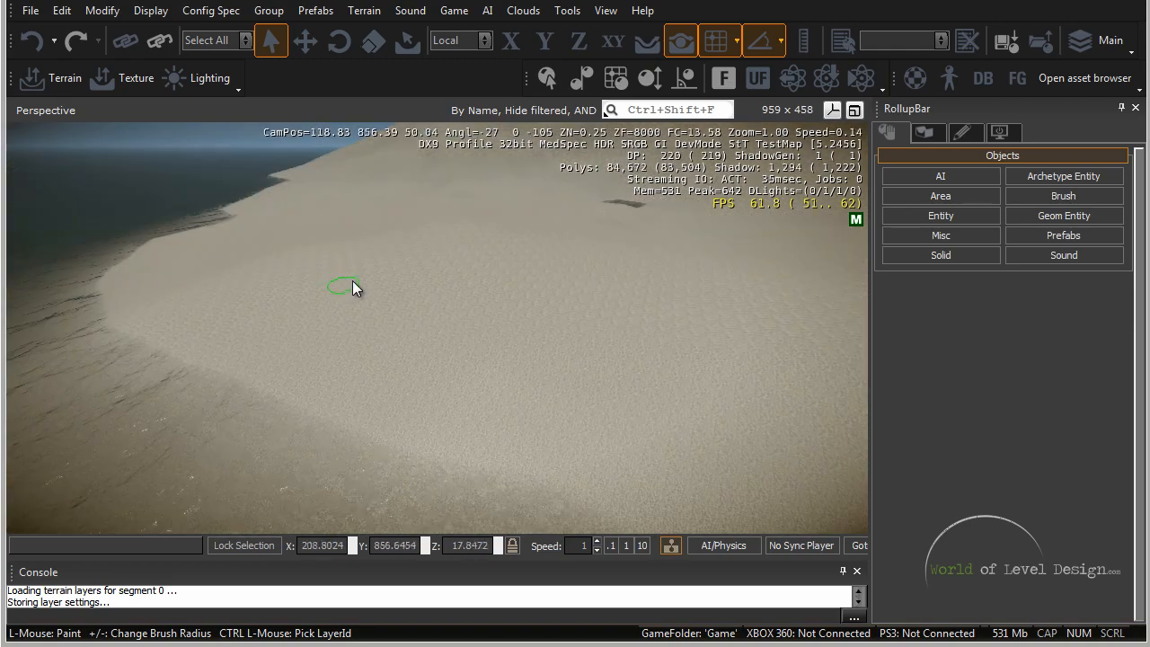
{"action": "left_click", "coordinate": [929, 130]}
{"action": "left_click", "coordinate": [965, 222]}
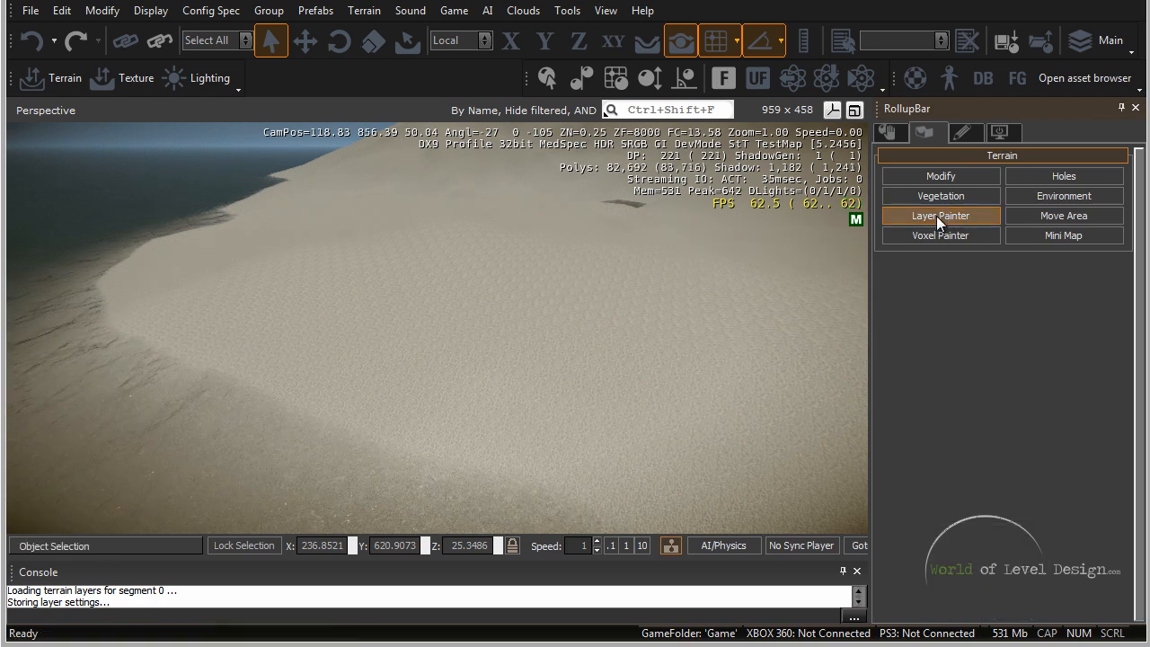
{"action": "left_click", "coordinate": [937, 216]}
{"action": "scroll", "coordinate": [1139, 375], "scroll_direction": "down", "scroll_amount": 5}
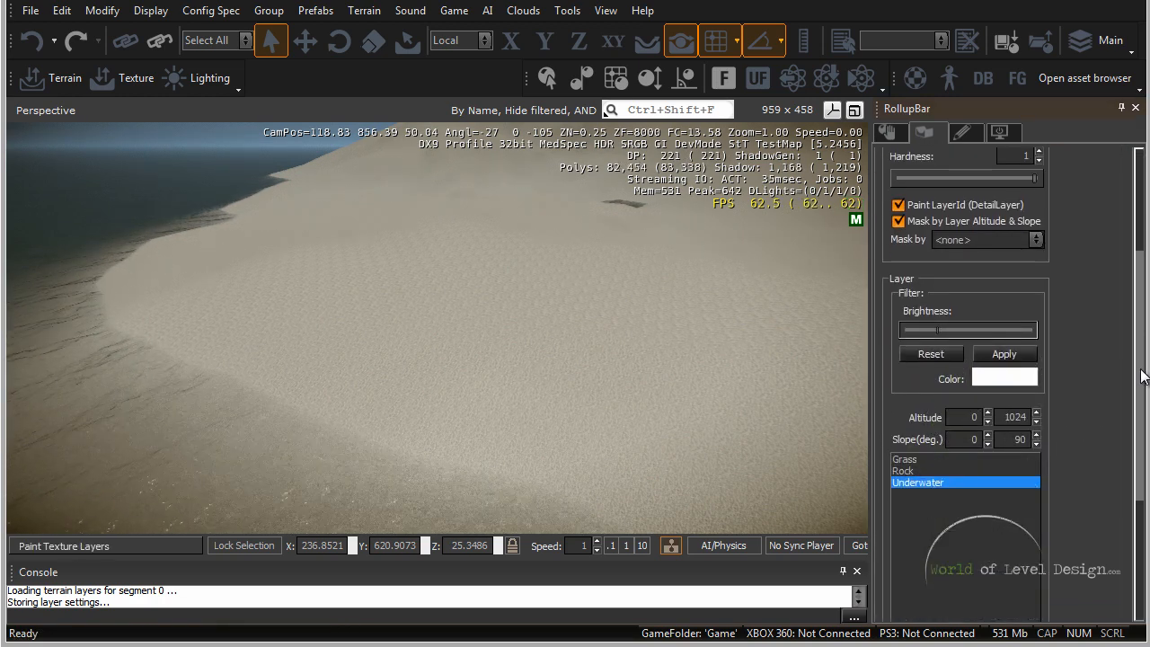
Step: Go through the Grass, Rock and Underwater layers and make Grass the active paint layer
{"action": "left_click", "coordinate": [910, 459]}
{"action": "left_click", "coordinate": [912, 471]}
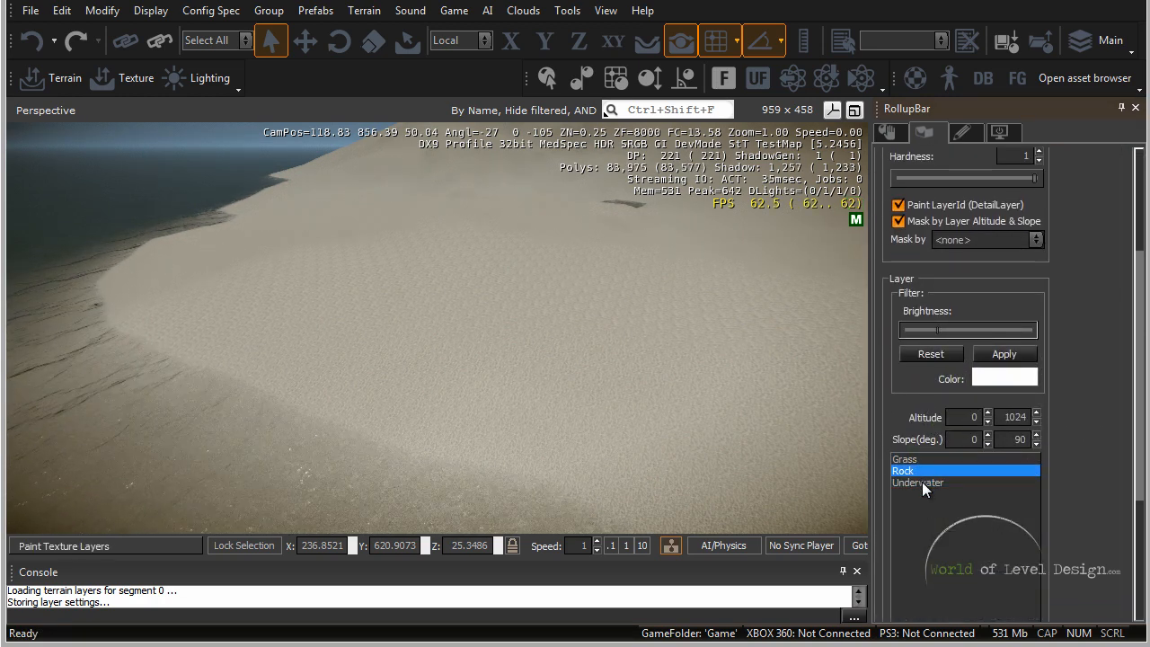
{"action": "left_click", "coordinate": [915, 482]}
{"action": "left_click", "coordinate": [912, 460]}
{"action": "left_click", "coordinate": [917, 471]}
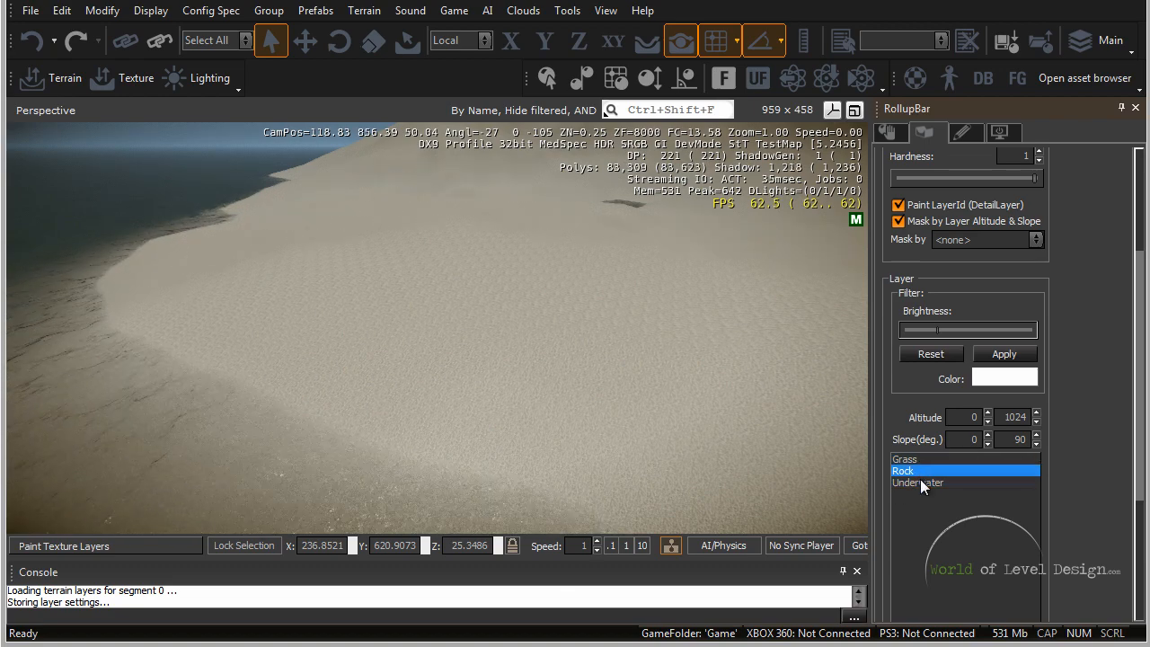
{"action": "right_click_drag", "start_coordinate": [623, 302], "coordinate": [599, 346]}
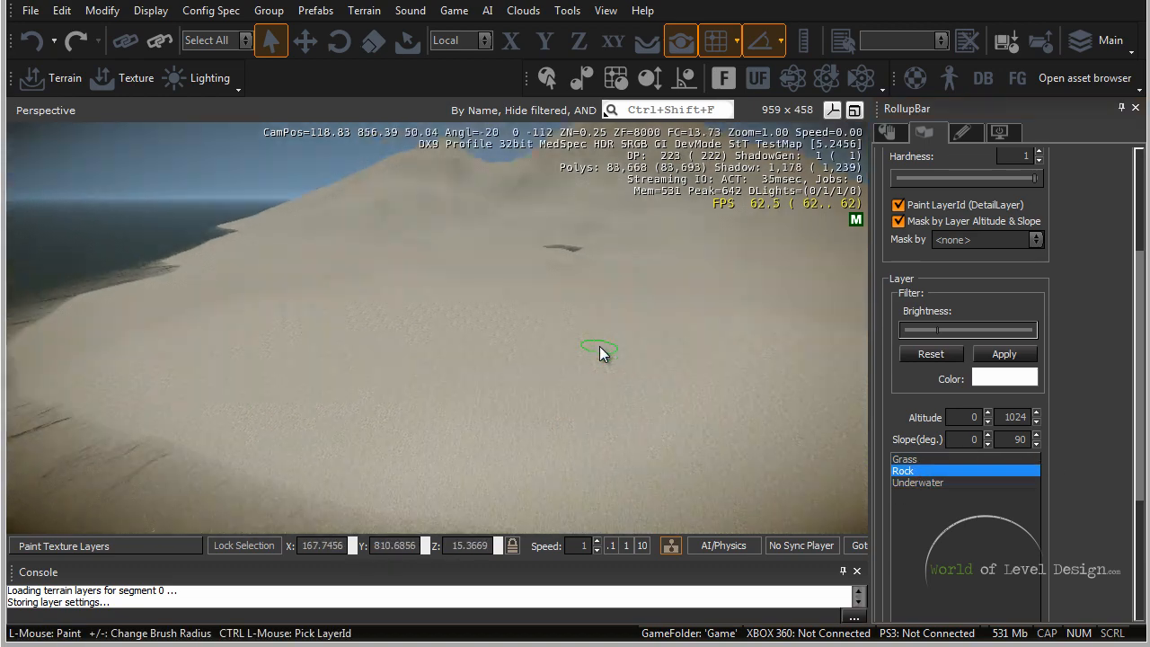
{"action": "left_click", "coordinate": [915, 460]}
Step: Examine how the grass detail texture on the terrain looks up close and from farther away
{"action": "right_click_drag", "start_coordinate": [472, 349], "coordinate": [510, 352]}
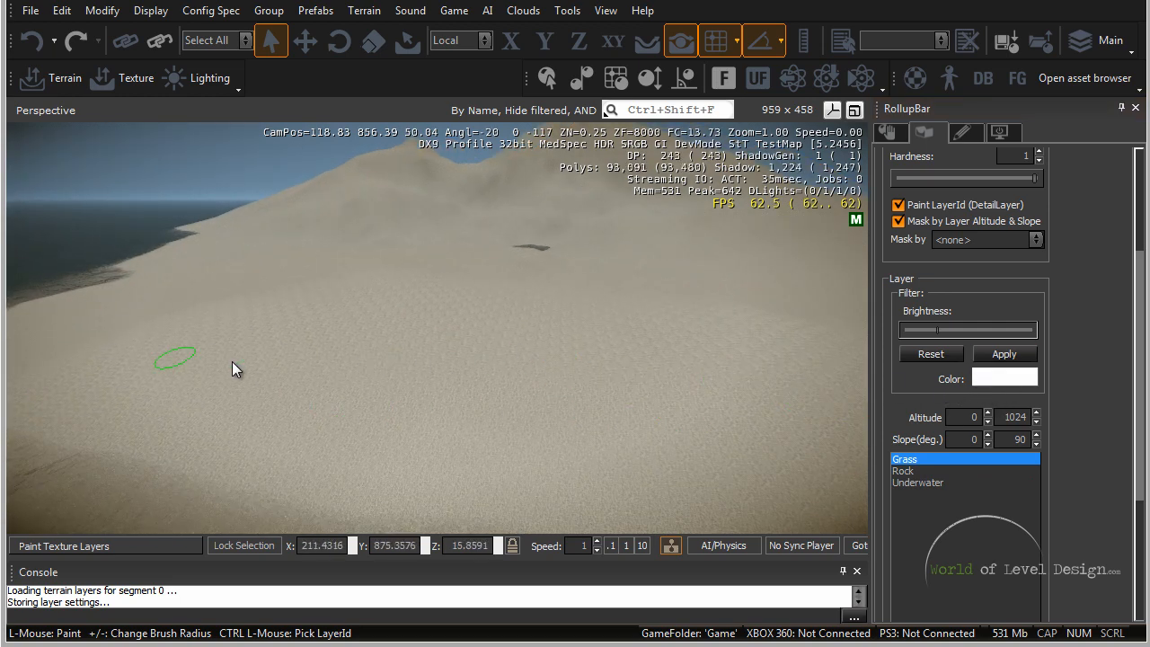
{"action": "key", "text": "w"}
{"action": "right_click_drag", "start_coordinate": [410, 376], "coordinate": [457, 356]}
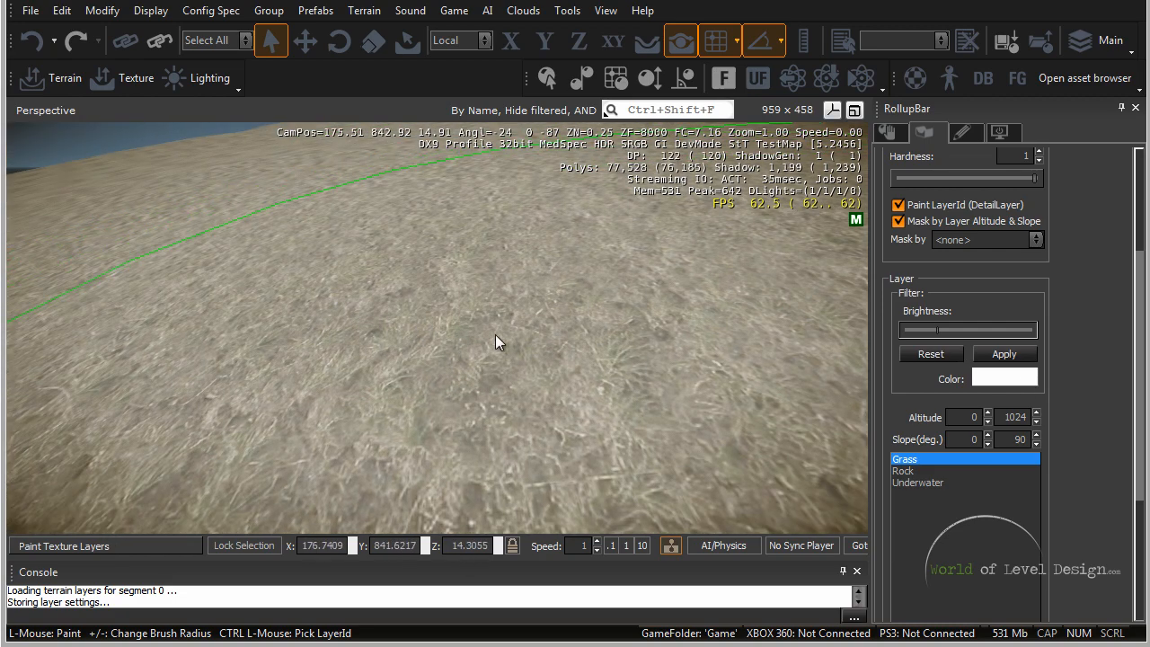
{"action": "right_click_drag", "start_coordinate": [516, 337], "coordinate": [517, 338]}
{"action": "key", "text": "s"}
{"action": "key", "text": "s"}
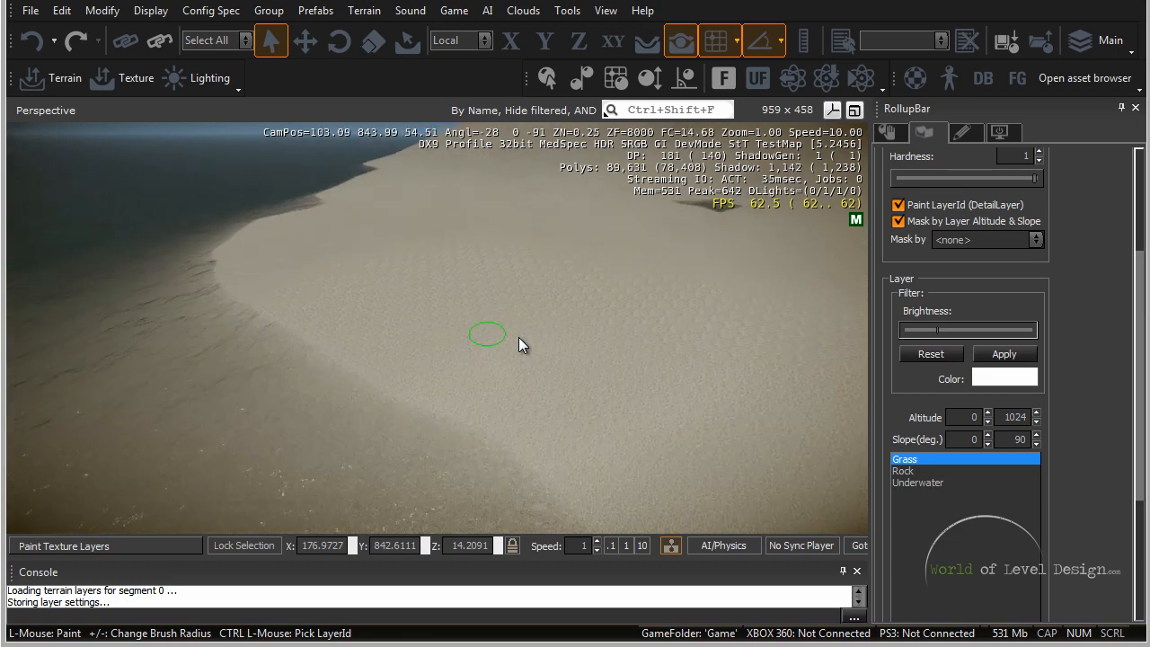
{"action": "right_click_drag", "start_coordinate": [458, 335], "coordinate": [457, 334]}
{"action": "key", "text": "s"}
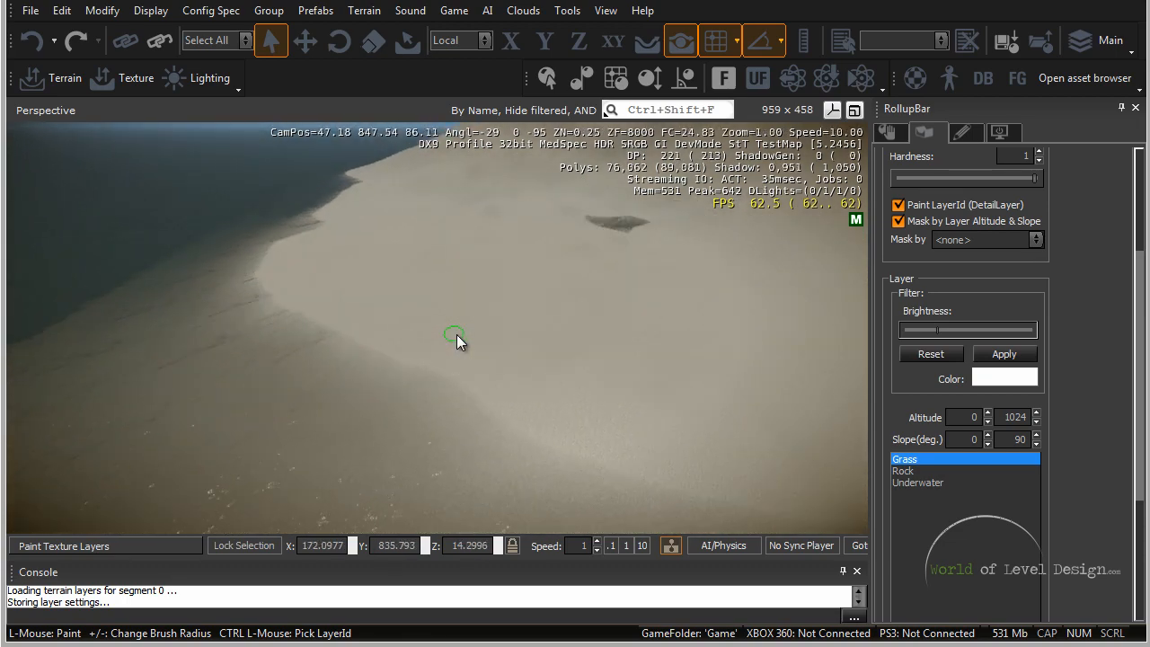
{"action": "right_click_drag", "start_coordinate": [487, 372], "coordinate": [488, 372]}
{"action": "key", "text": "w"}
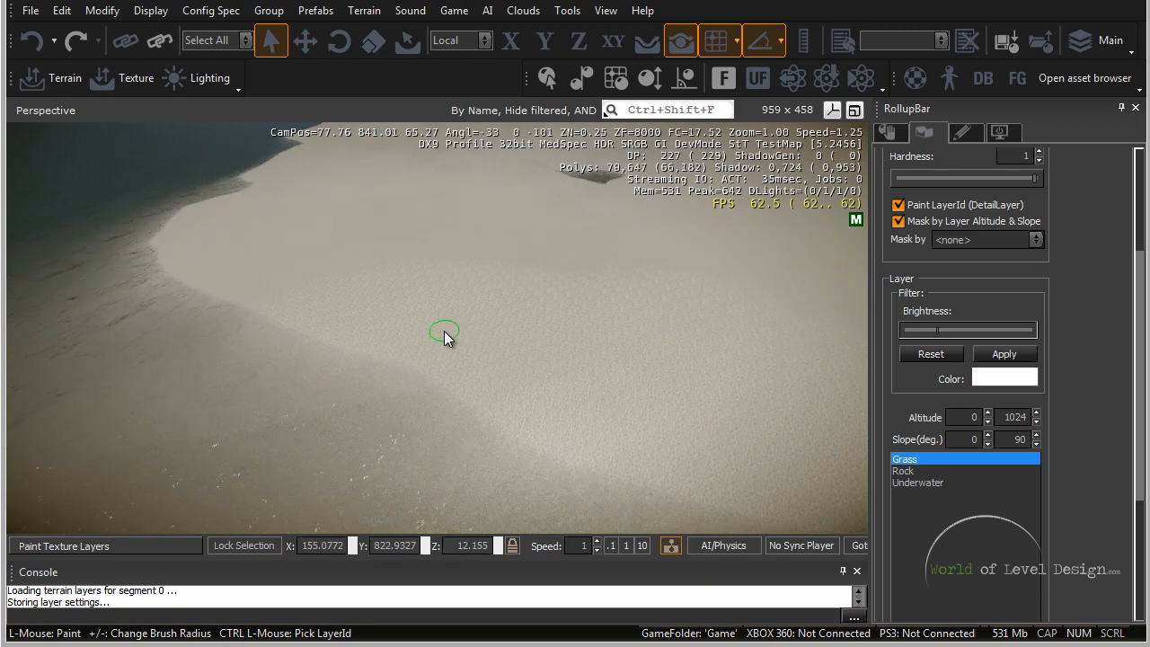
{"action": "key", "text": "w"}
{"action": "right_click_drag", "start_coordinate": [456, 329], "coordinate": [455, 330]}
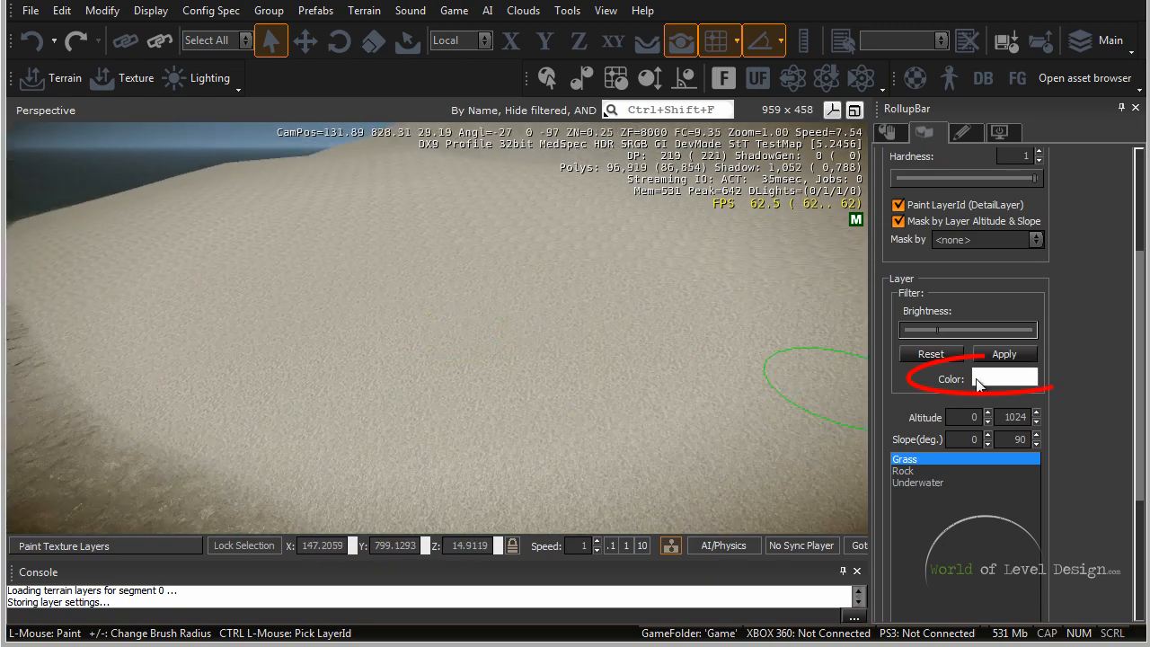
Step: Set the Grass layer's filter color to a muted olive green and apply it
{"action": "left_click", "coordinate": [980, 381]}
{"action": "left_click", "coordinate": [512, 220]}
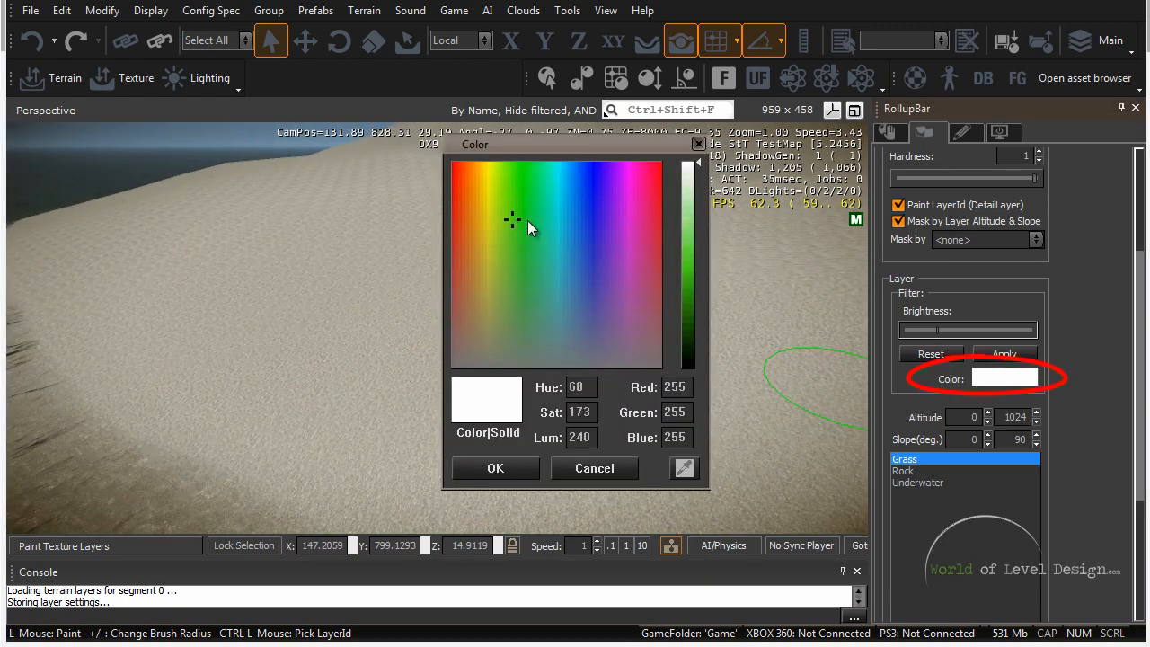
{"action": "left_click_drag", "start_coordinate": [701, 166], "coordinate": [698, 277]}
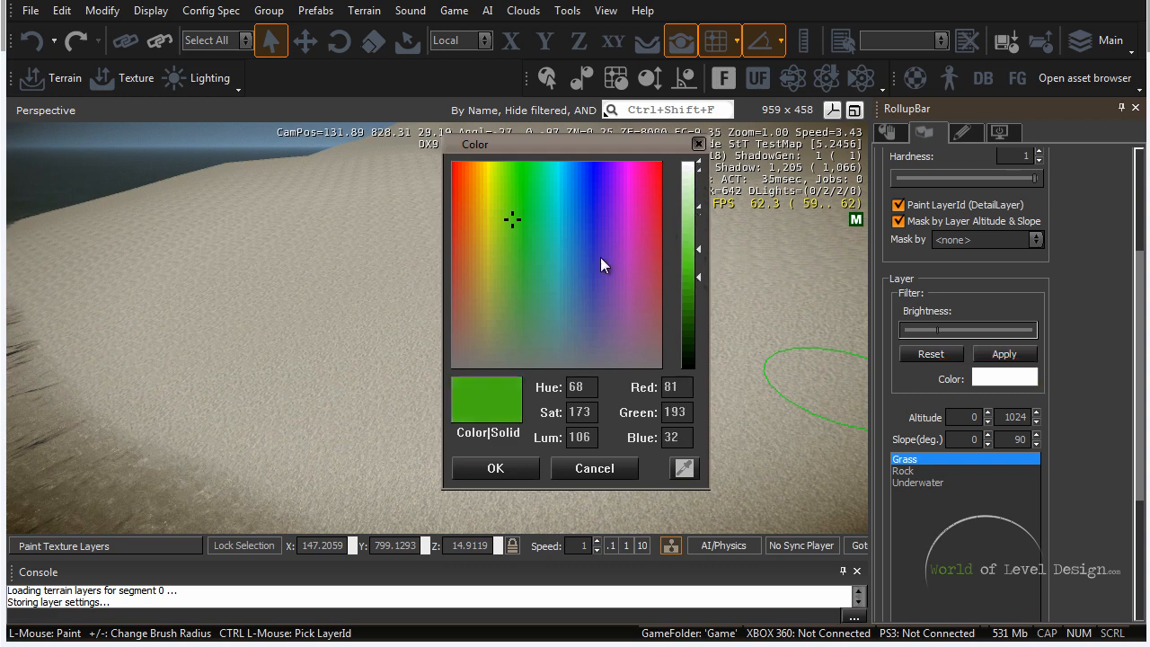
{"action": "left_click_drag", "start_coordinate": [521, 254], "coordinate": [503, 307]}
{"action": "left_click", "coordinate": [518, 480]}
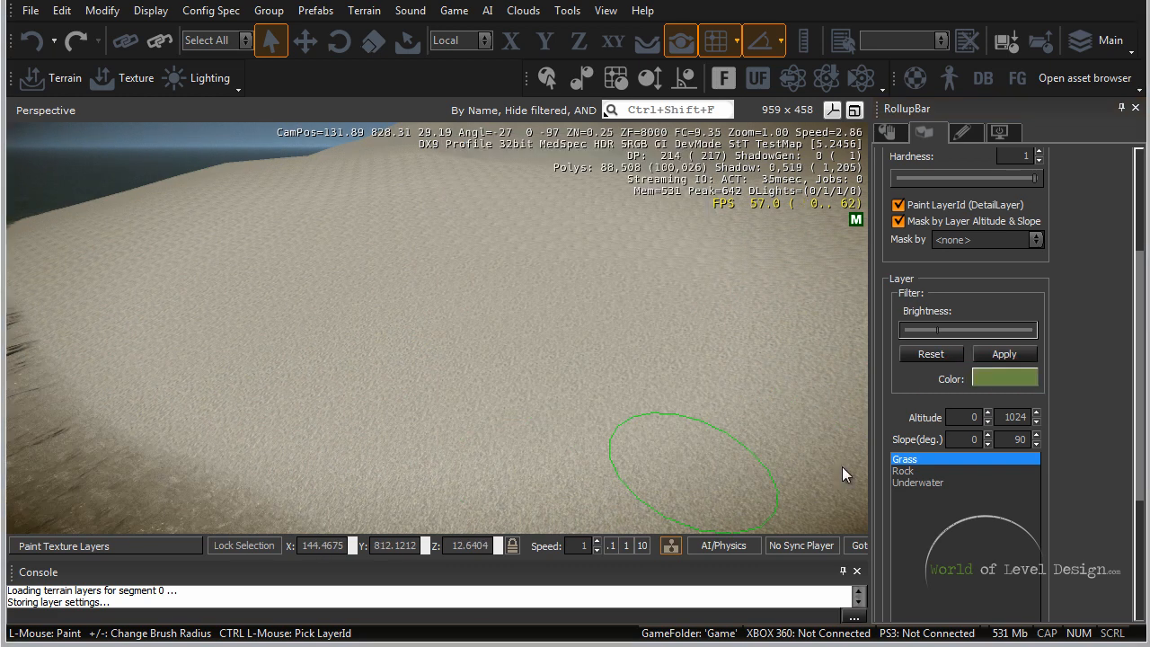
{"action": "left_click", "coordinate": [1007, 355]}
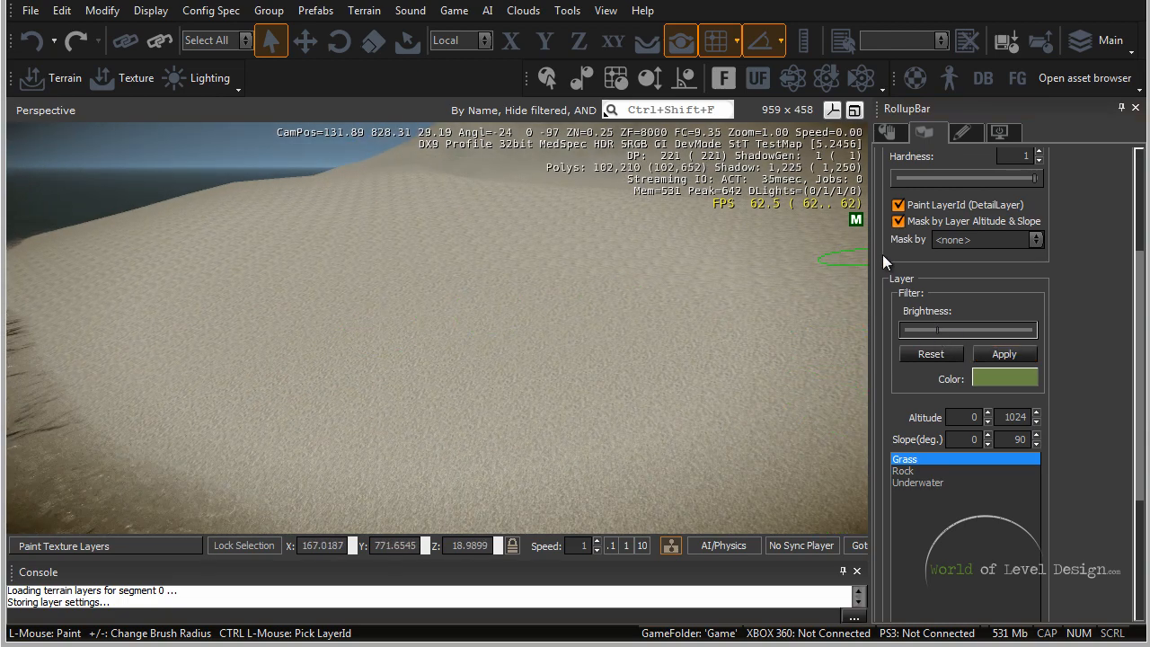
Step: Enlarge the layer brush radius to about 660 so it covers a large part of the island
{"action": "scroll", "coordinate": [1033, 405], "scroll_direction": "up", "scroll_amount": 2}
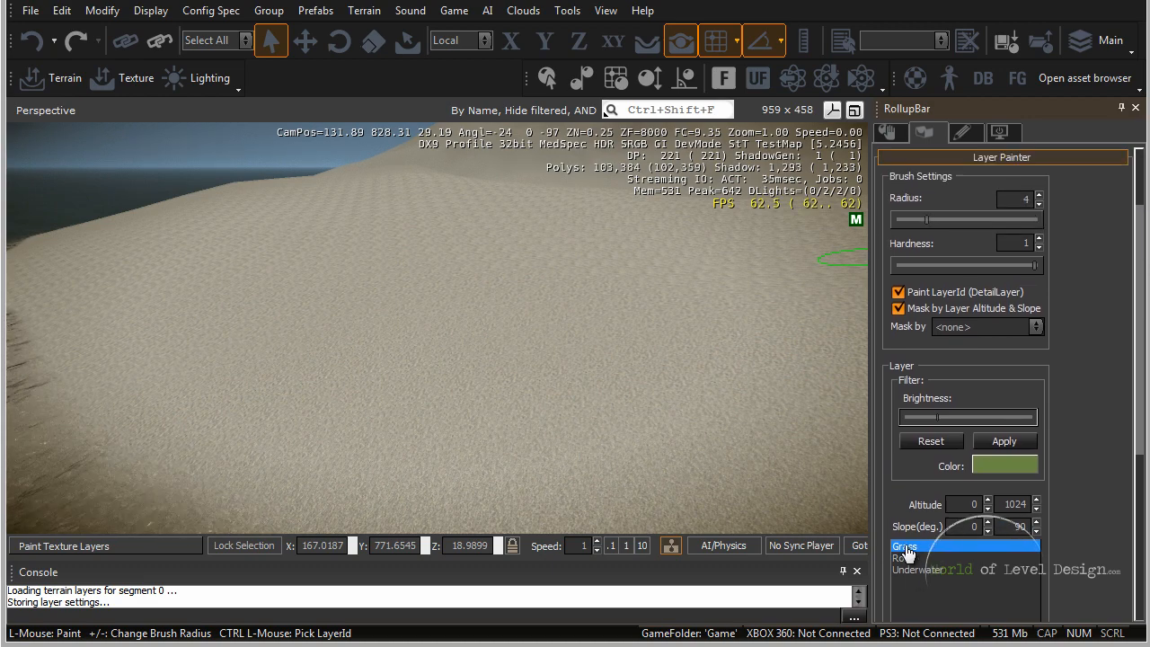
{"action": "scroll", "coordinate": [989, 404], "scroll_direction": "up", "scroll_amount": 2}
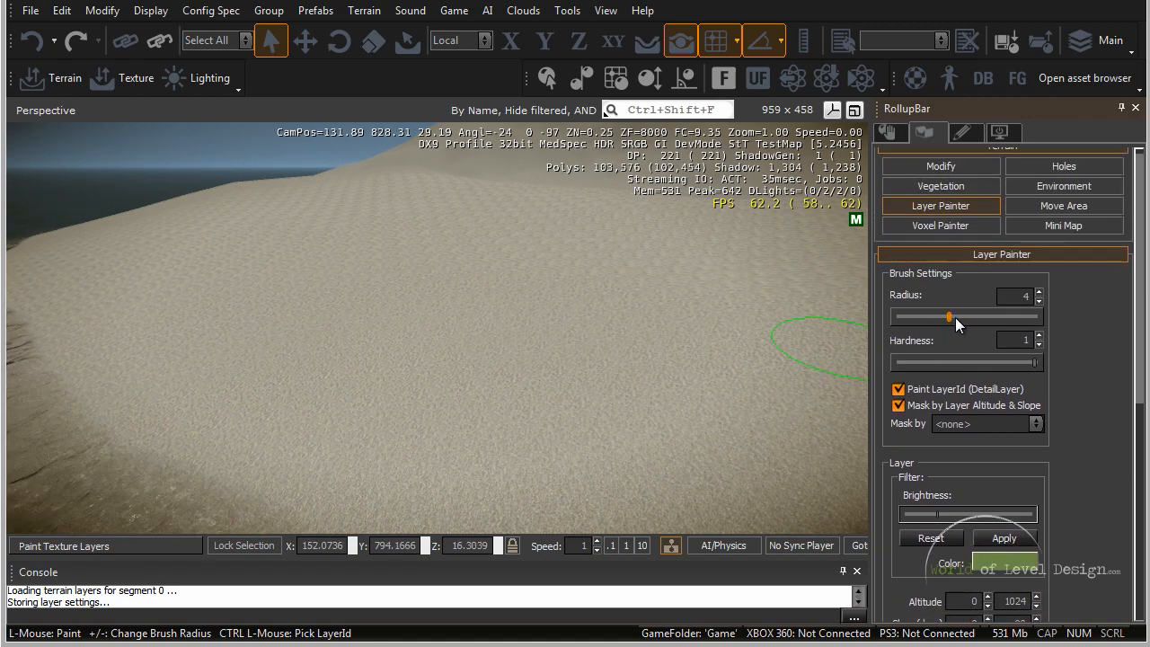
{"action": "mouse_move", "coordinate": [579, 325]}
{"action": "right_mouse_down"}
{"action": "mouse_move", "coordinate": [590, 333]}
{"action": "mouse_move", "coordinate": [570, 320]}
{"action": "mouse_move", "coordinate": [576, 332]}
{"action": "mouse_move", "coordinate": [576, 319]}
{"action": "right_mouse_up"}
{"action": "key", "text": "s"}
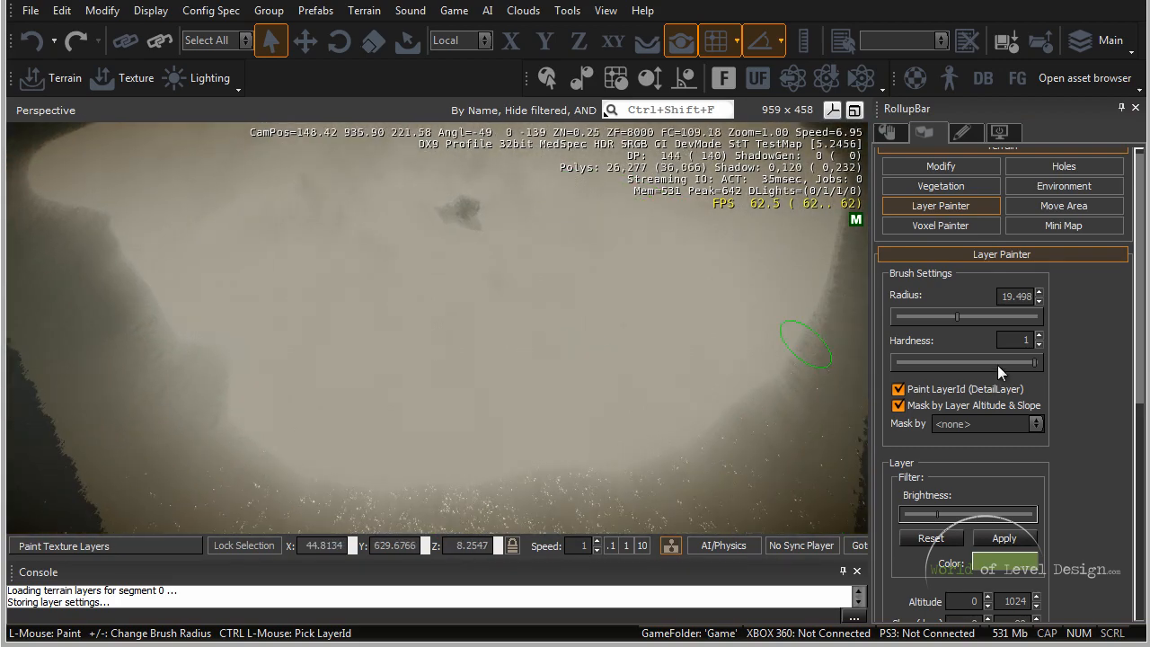
{"action": "left_click_drag", "start_coordinate": [964, 318], "coordinate": [1004, 318]}
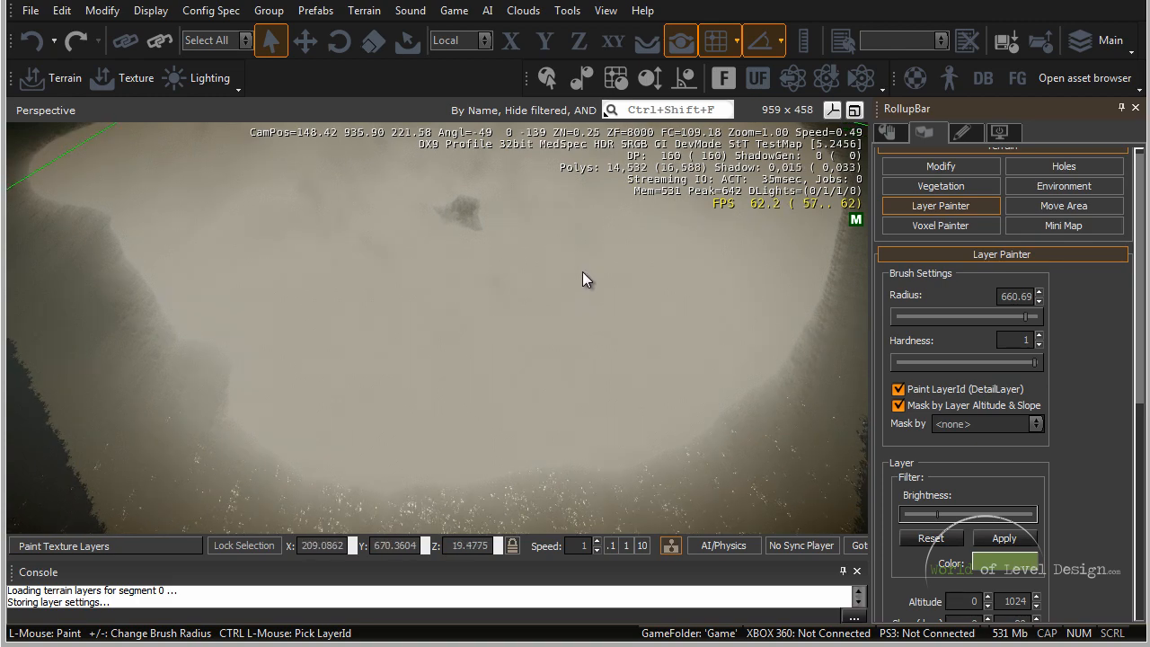
Step: Paint the Grass layer over the whole island with broad strokes, raising the camera movement speed to 10
{"action": "right_click_drag", "start_coordinate": [623, 268], "coordinate": [622, 267]}
{"action": "key", "text": "s"}
{"action": "mouse_move", "coordinate": [575, 208]}
{"action": "left_mouse_down"}
{"action": "mouse_move", "coordinate": [716, 289]}
{"action": "mouse_move", "coordinate": [456, 371]}
{"action": "left_mouse_up"}
{"action": "right_click_drag", "start_coordinate": [705, 456], "coordinate": [705, 458]}
{"action": "key", "text": "d"}
{"action": "left_click", "coordinate": [642, 546]}
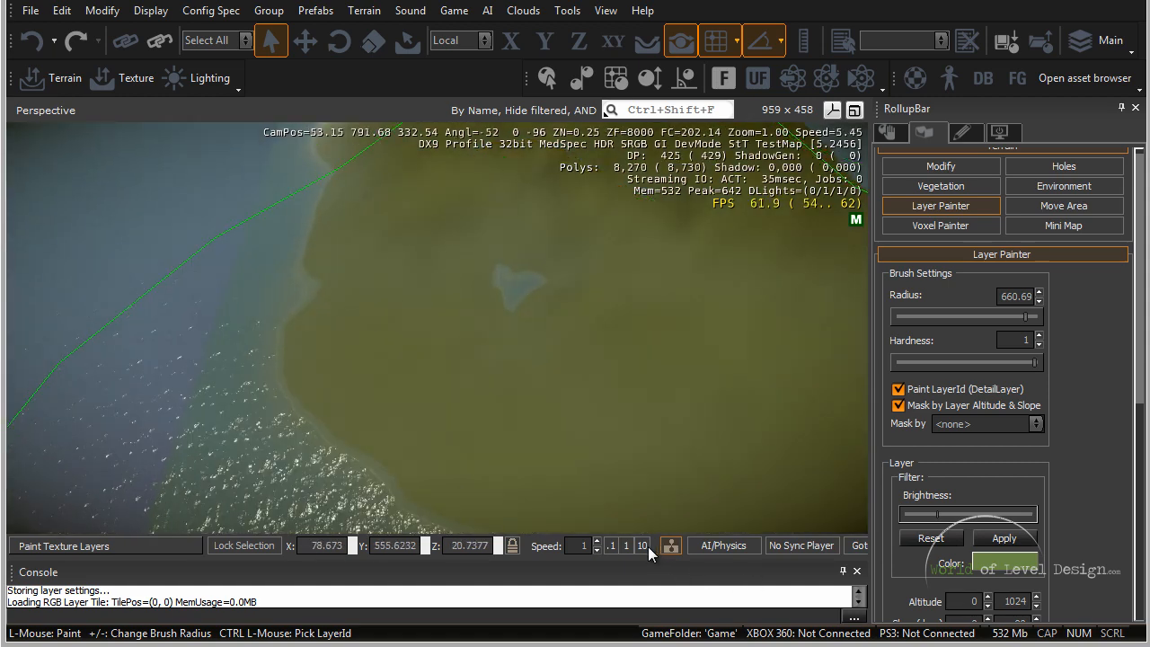
{"action": "key", "text": "s"}
{"action": "right_click_drag", "start_coordinate": [728, 342], "coordinate": [725, 345]}
{"action": "key", "text": "d"}
{"action": "mouse_move", "coordinate": [458, 347]}
{"action": "left_mouse_down"}
{"action": "mouse_move", "coordinate": [765, 404]}
{"action": "mouse_move", "coordinate": [790, 326]}
{"action": "left_mouse_up"}
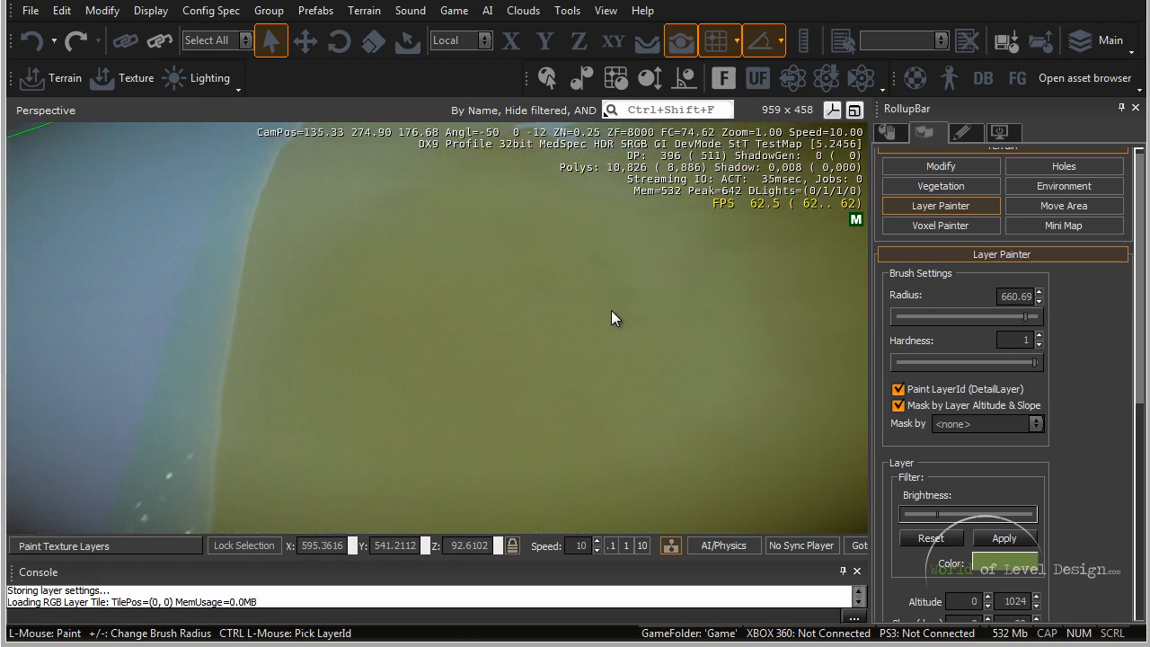
Step: Inspect the painted grass at ground level and from above the coast
{"action": "key", "text": "w"}
{"action": "mouse_move", "coordinate": [611, 310]}
{"action": "right_mouse_down"}
{"action": "mouse_move", "coordinate": [601, 324]}
{"action": "mouse_move", "coordinate": [624, 326]}
{"action": "mouse_move", "coordinate": [604, 326]}
{"action": "right_mouse_up"}
{"action": "key", "text": "w"}
{"action": "key", "text": "s"}
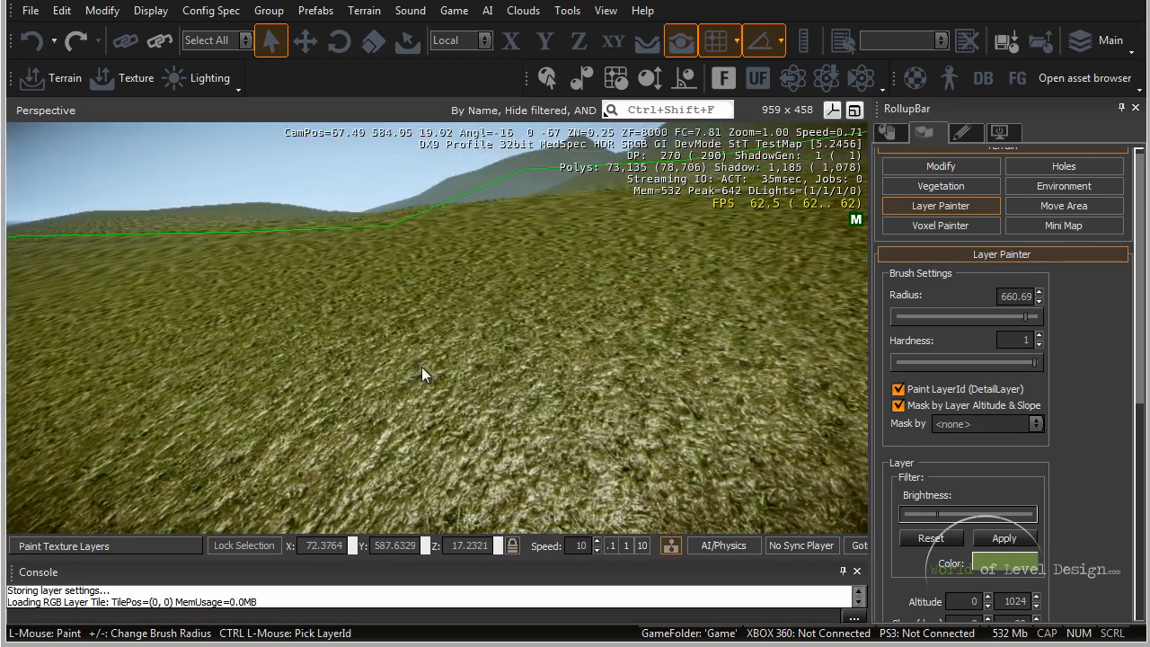
{"action": "right_click_drag", "start_coordinate": [421, 367], "coordinate": [419, 365]}
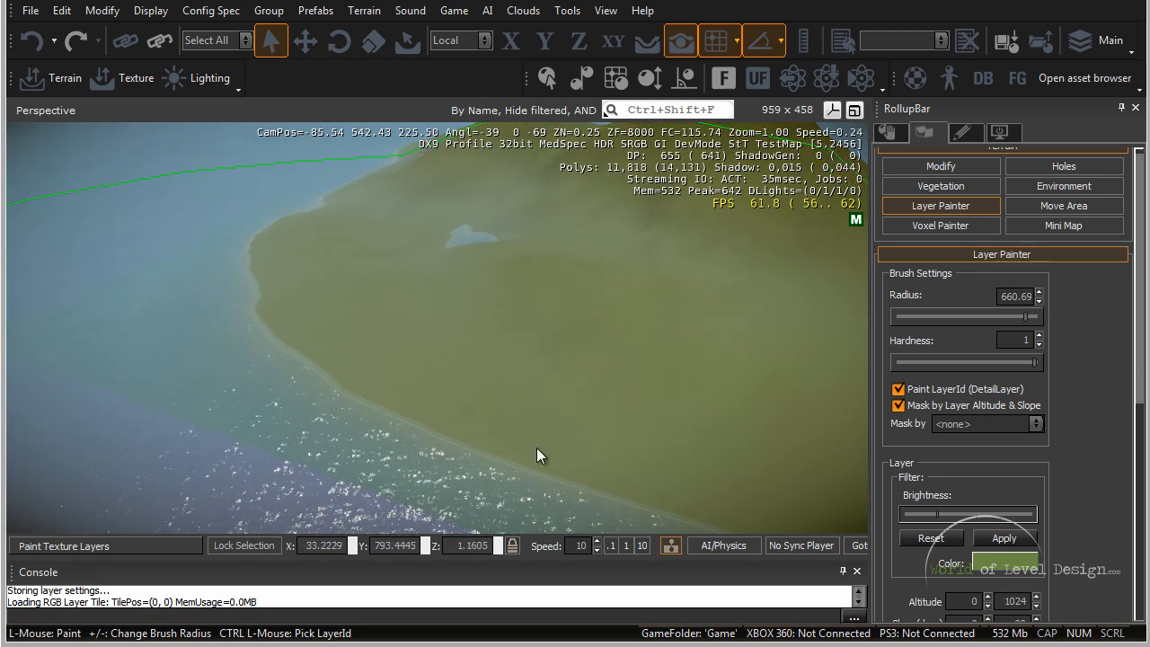
Step: Set the Underwater layer's filter color to a dark teal and apply it
{"action": "left_click_drag", "start_coordinate": [1141, 370], "coordinate": [1148, 497]}
{"action": "scroll", "coordinate": [953, 419], "scroll_direction": "down", "scroll_amount": 1}
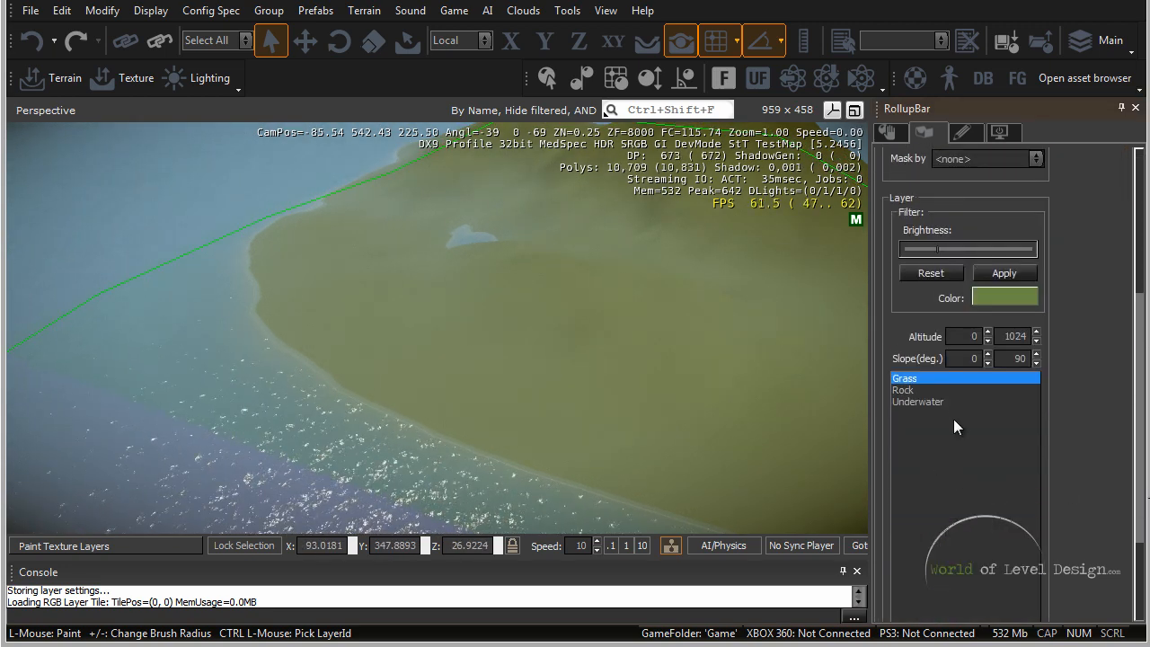
{"action": "left_click", "coordinate": [948, 401]}
{"action": "scroll", "coordinate": [1047, 366], "scroll_direction": "up", "scroll_amount": 2}
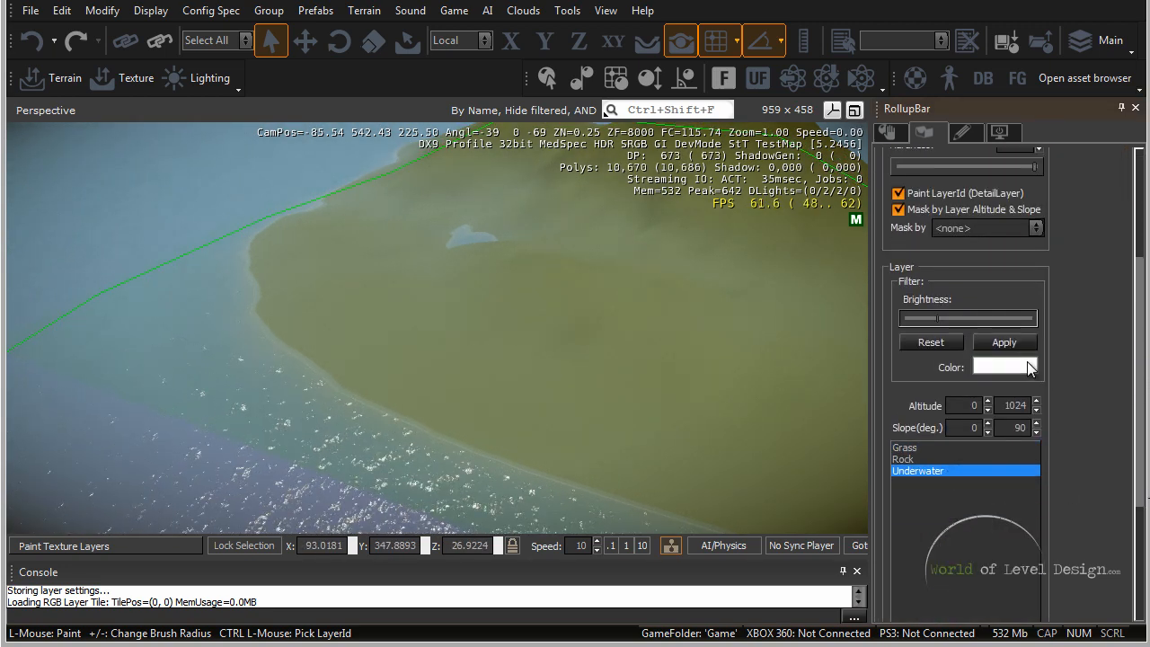
{"action": "left_click", "coordinate": [1031, 366]}
{"action": "left_click_drag", "start_coordinate": [555, 336], "coordinate": [558, 332]}
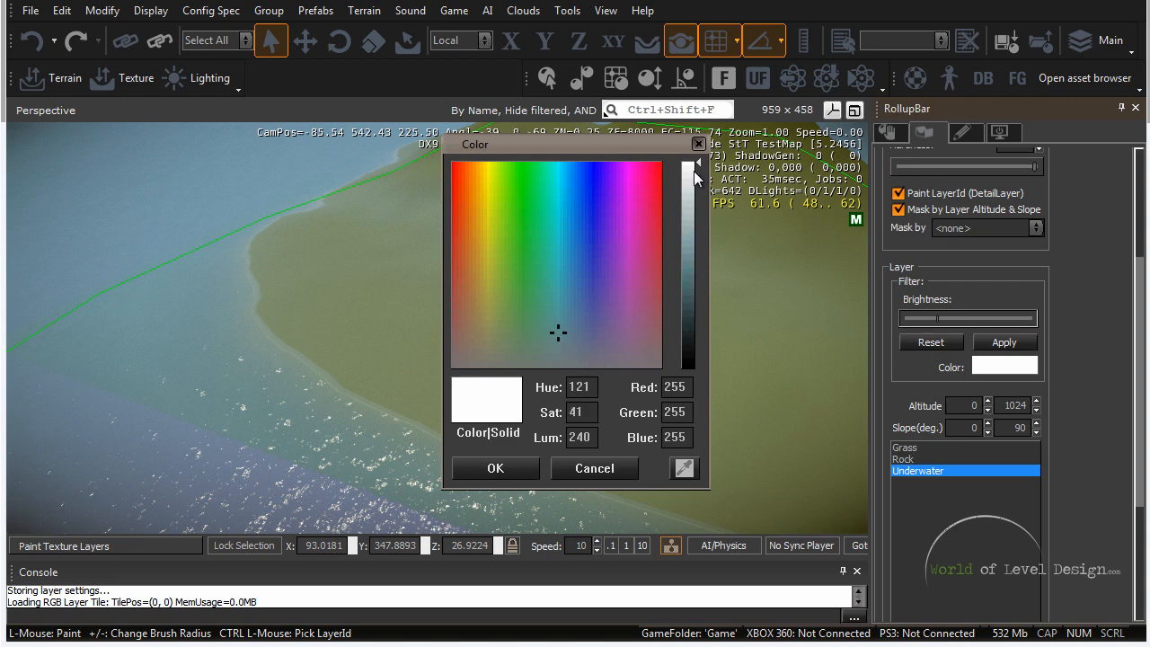
{"action": "left_click_drag", "start_coordinate": [698, 167], "coordinate": [695, 297]}
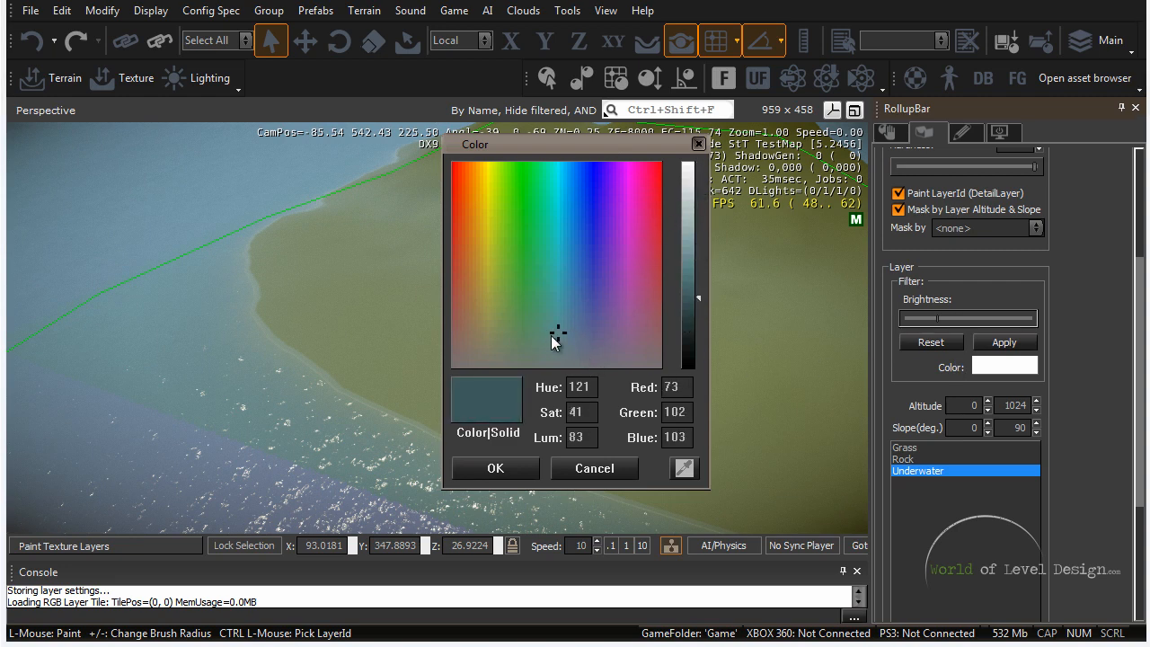
{"action": "left_click_drag", "start_coordinate": [565, 330], "coordinate": [567, 333]}
{"action": "left_click", "coordinate": [495, 468]}
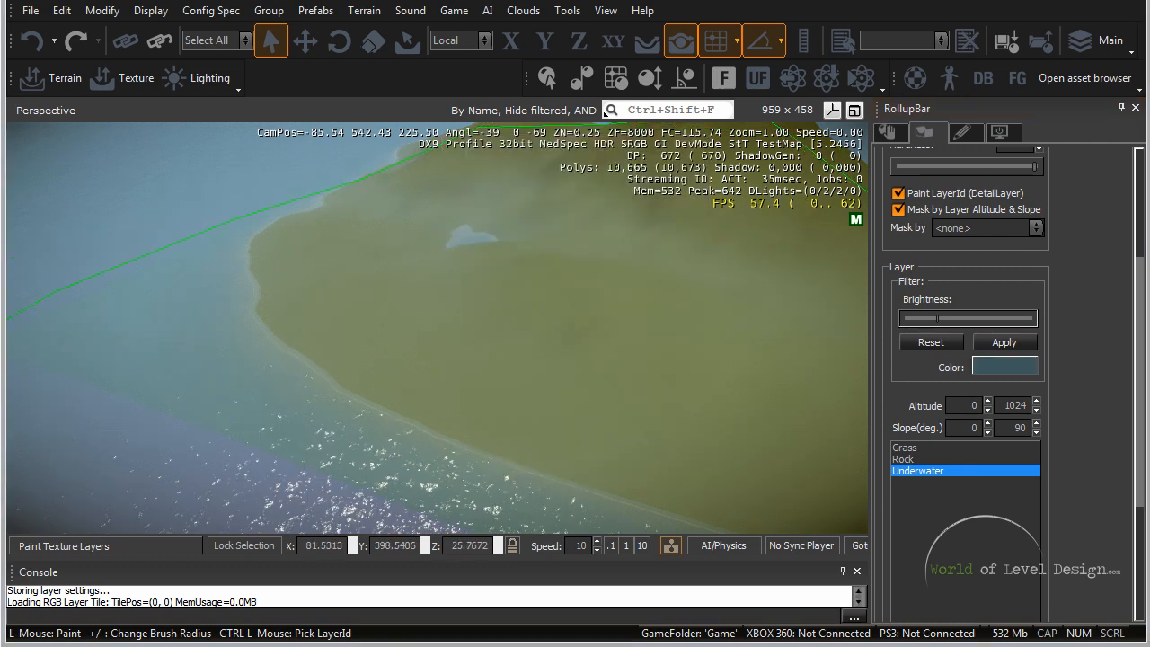
{"action": "left_click", "coordinate": [1031, 342]}
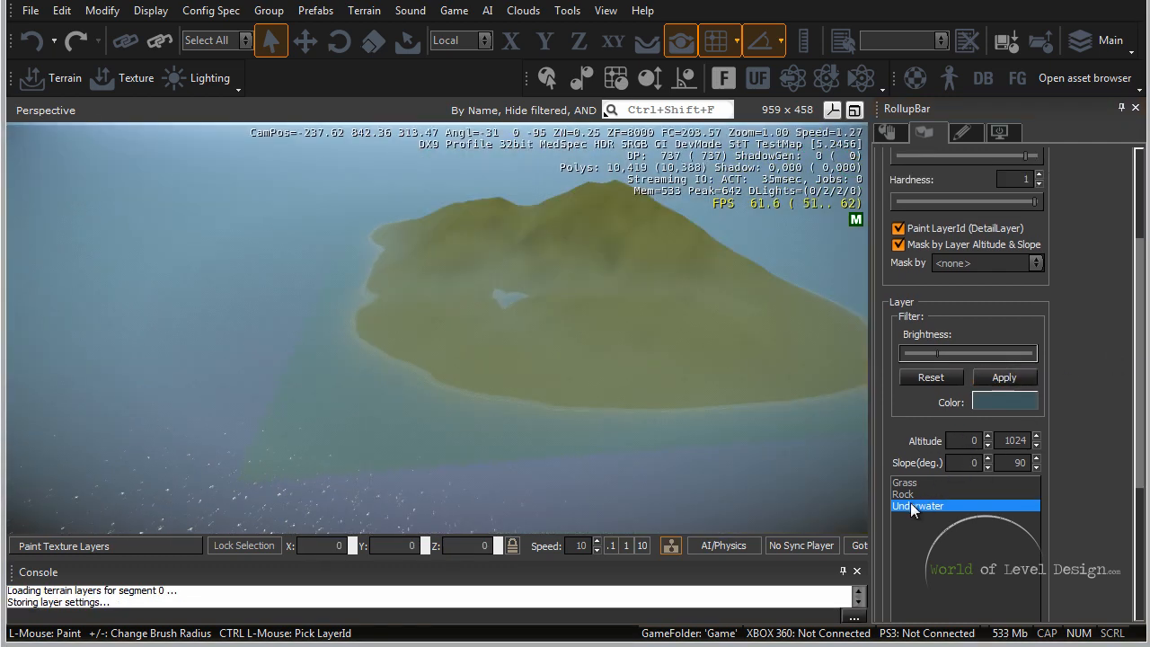
Step: Limit the Underwater layer to a maximum altitude of 10
{"action": "key", "text": "w"}
{"action": "right_click_drag", "start_coordinate": [608, 452], "coordinate": [693, 480]}
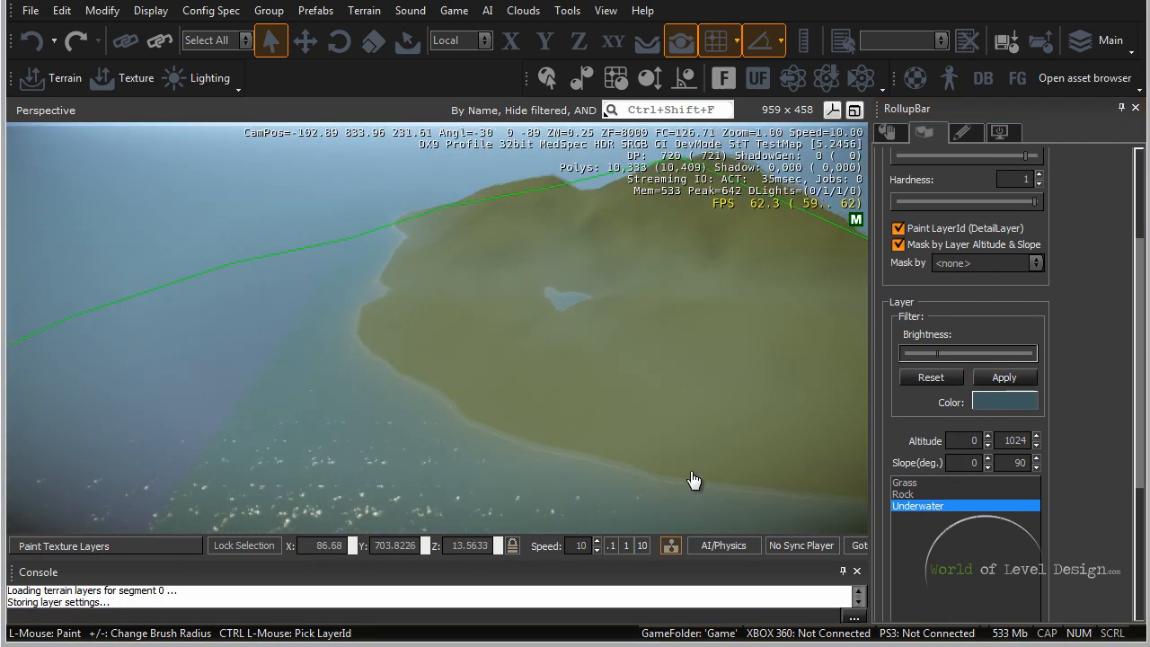
{"action": "key", "text": "s"}
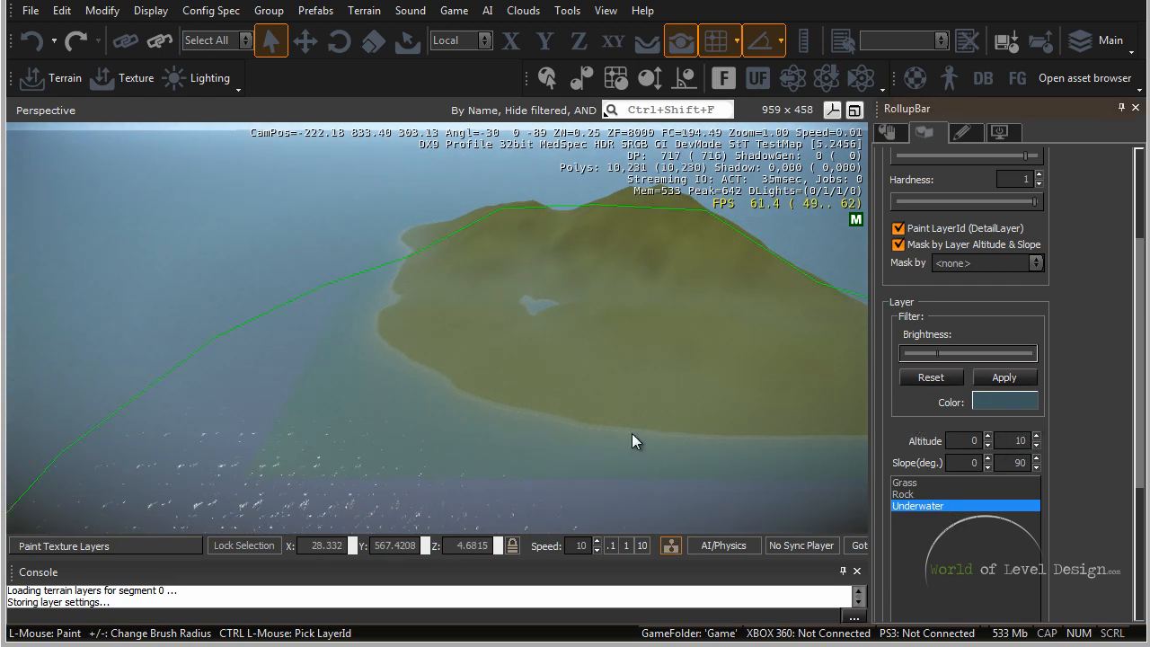
Step: Examine the island's shoreline and the surrounding seabed from near and far
{"action": "key", "text": "w"}
{"action": "right_click_drag", "start_coordinate": [552, 388], "coordinate": [554, 388]}
{"action": "key", "text": "s"}
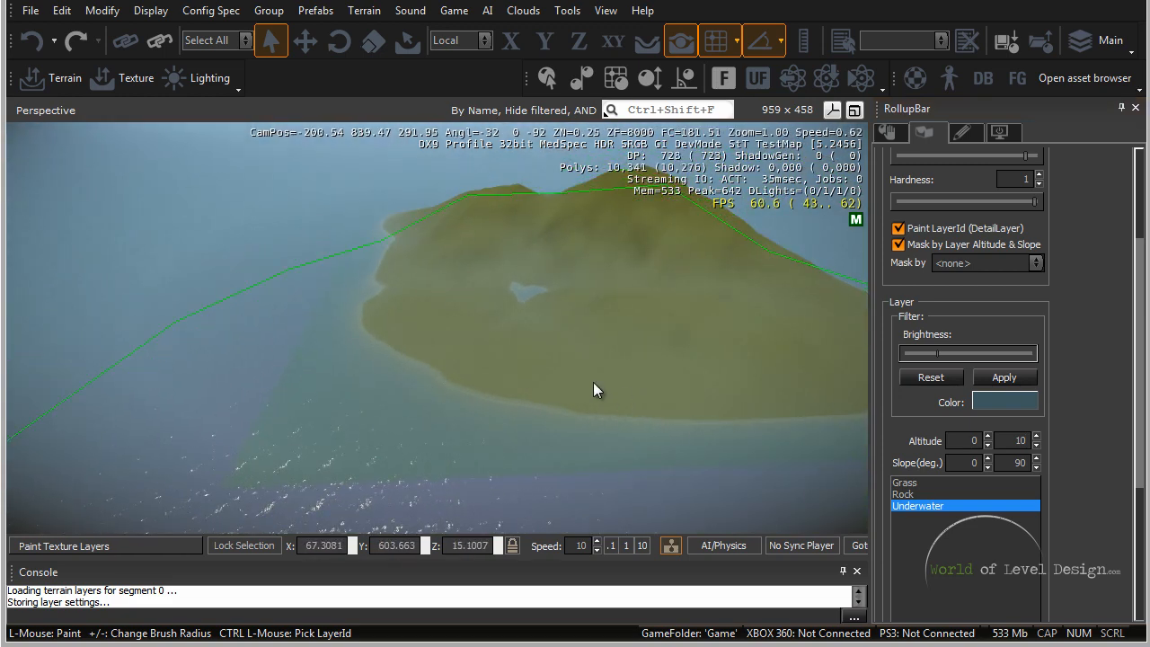
{"action": "key", "text": "w"}
{"action": "right_click_drag", "start_coordinate": [497, 392], "coordinate": [494, 392]}
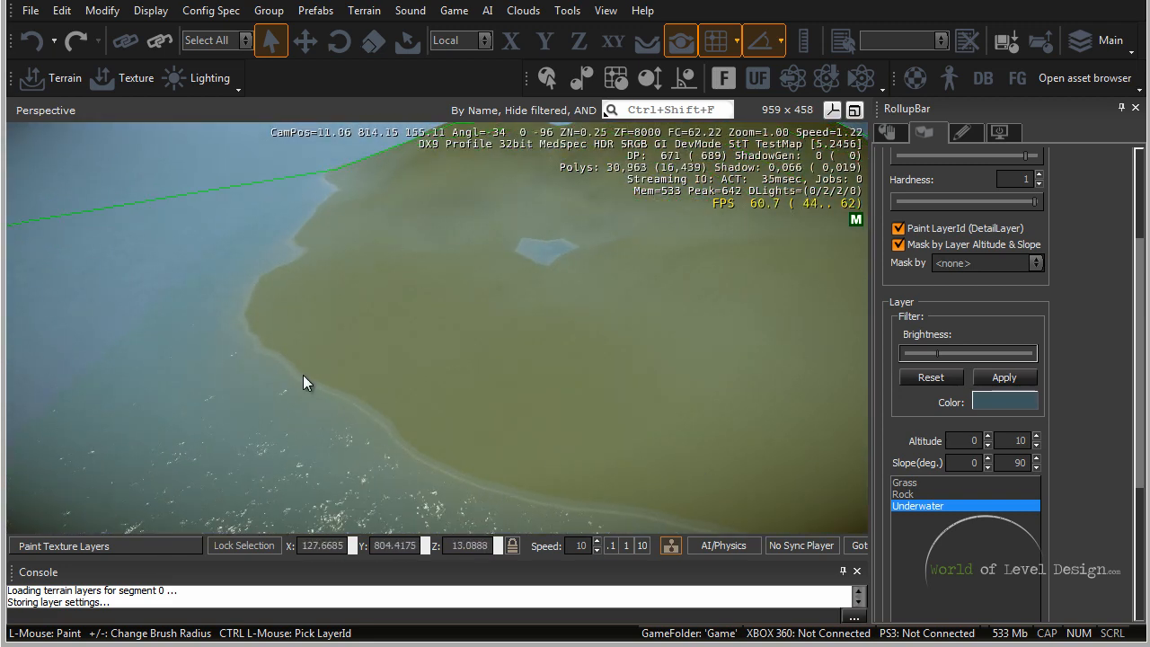
{"action": "right_click_drag", "start_coordinate": [329, 322], "coordinate": [329, 322]}
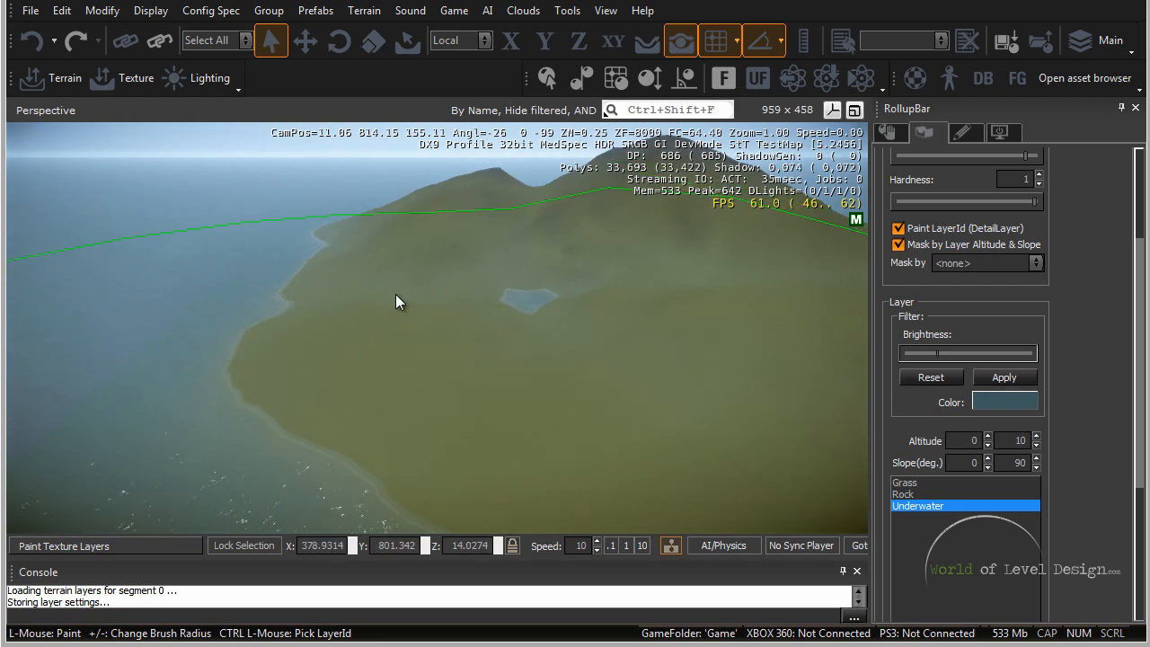
{"action": "right_click_drag", "start_coordinate": [347, 348], "coordinate": [346, 348]}
{"action": "key", "text": "s"}
{"action": "key", "text": "s"}
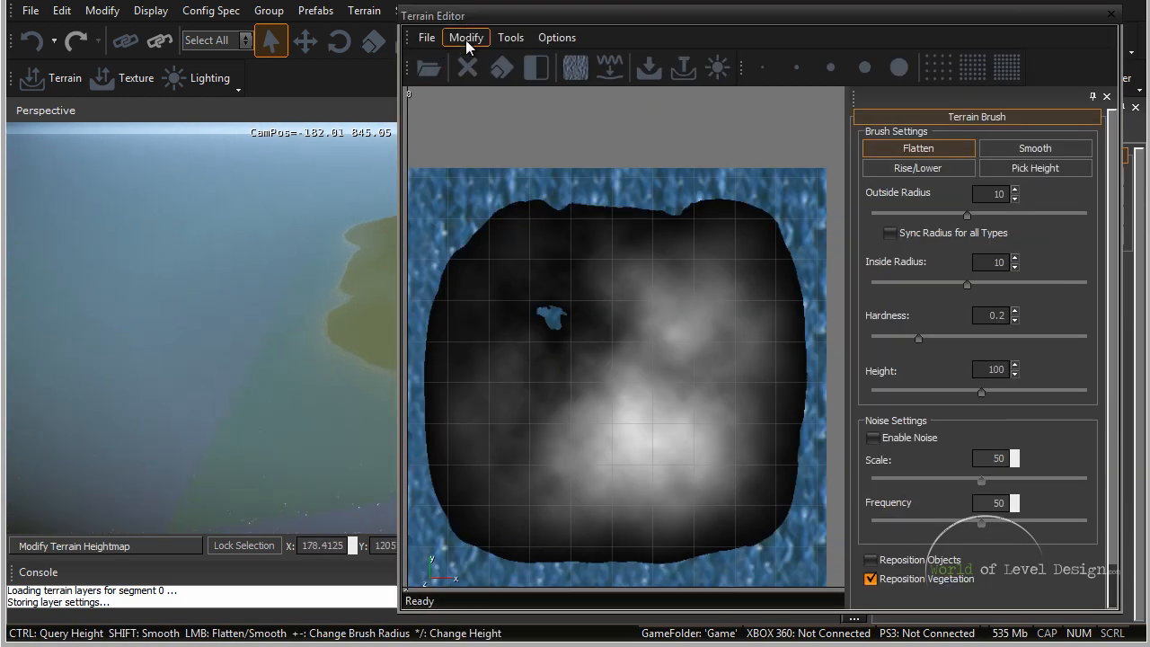
Step: Check the water height in the Terrain Editor without changing it, and close the editor
{"action": "left_click", "coordinate": [466, 41]}
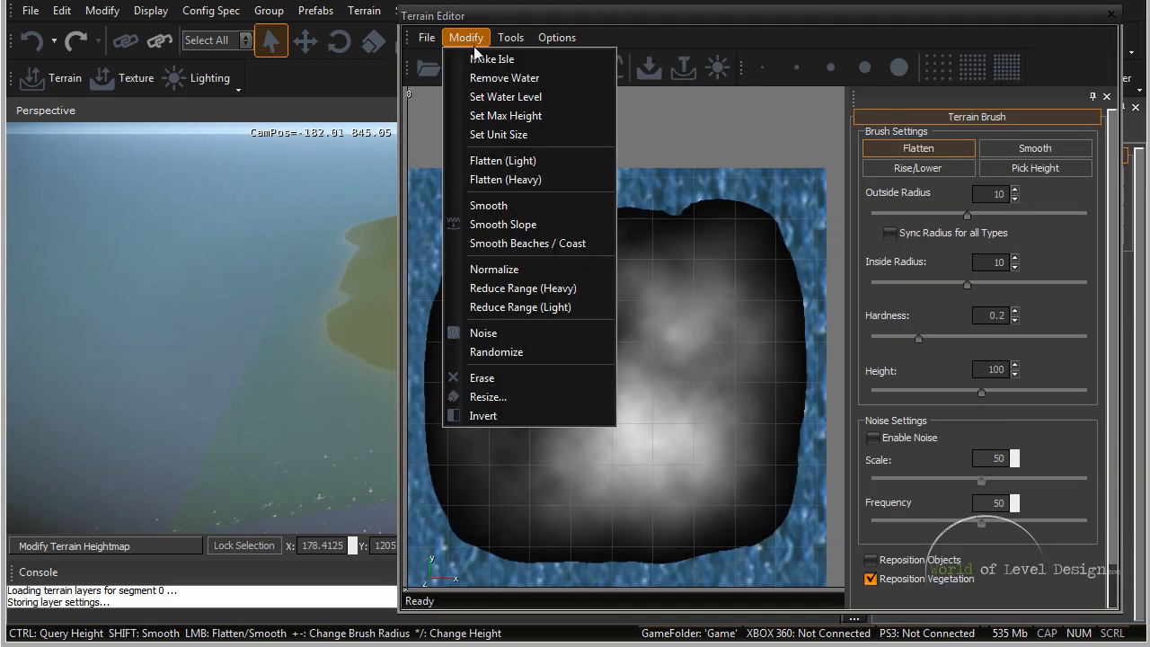
{"action": "left_click", "coordinate": [525, 98]}
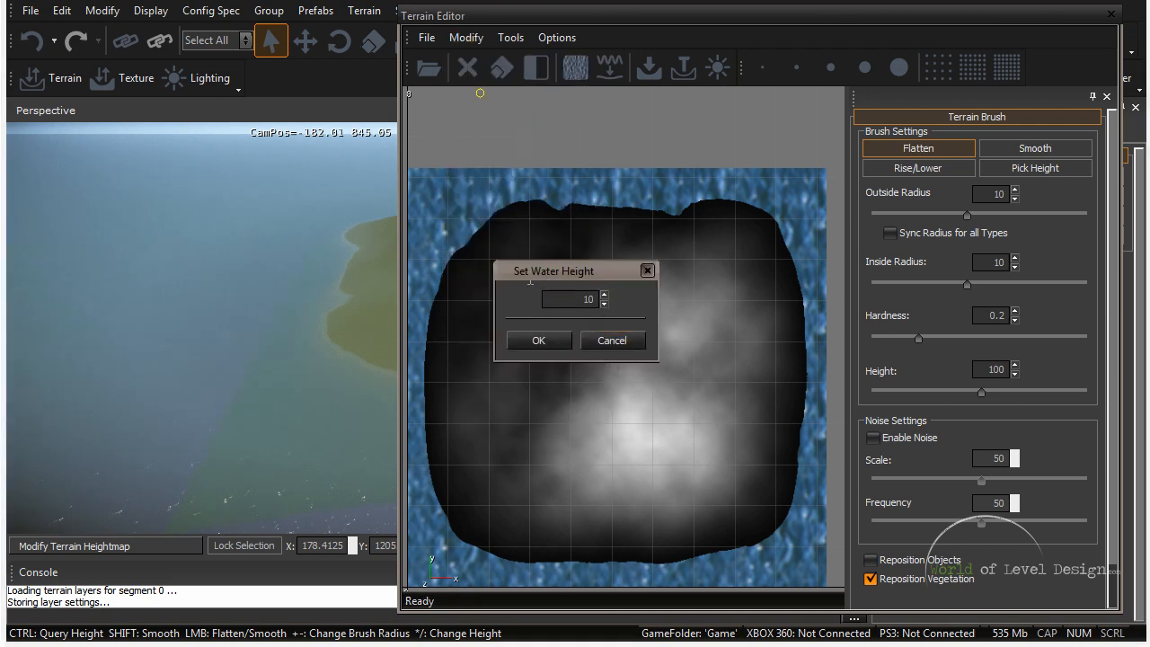
{"action": "left_click", "coordinate": [622, 339]}
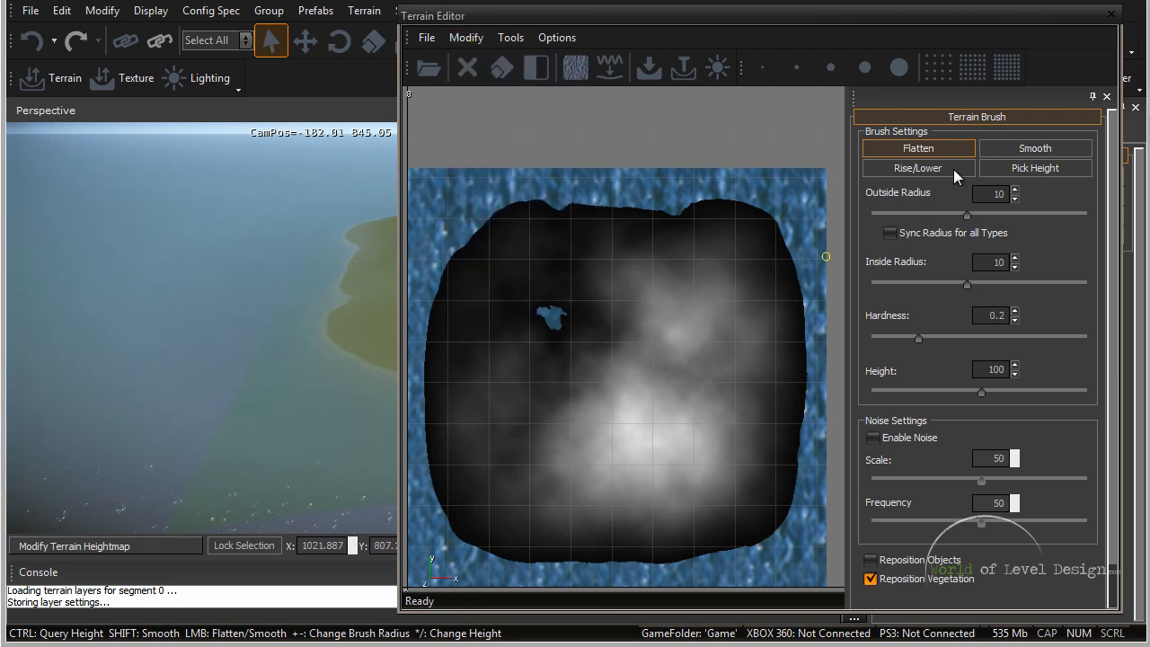
{"action": "left_click", "coordinate": [1111, 16]}
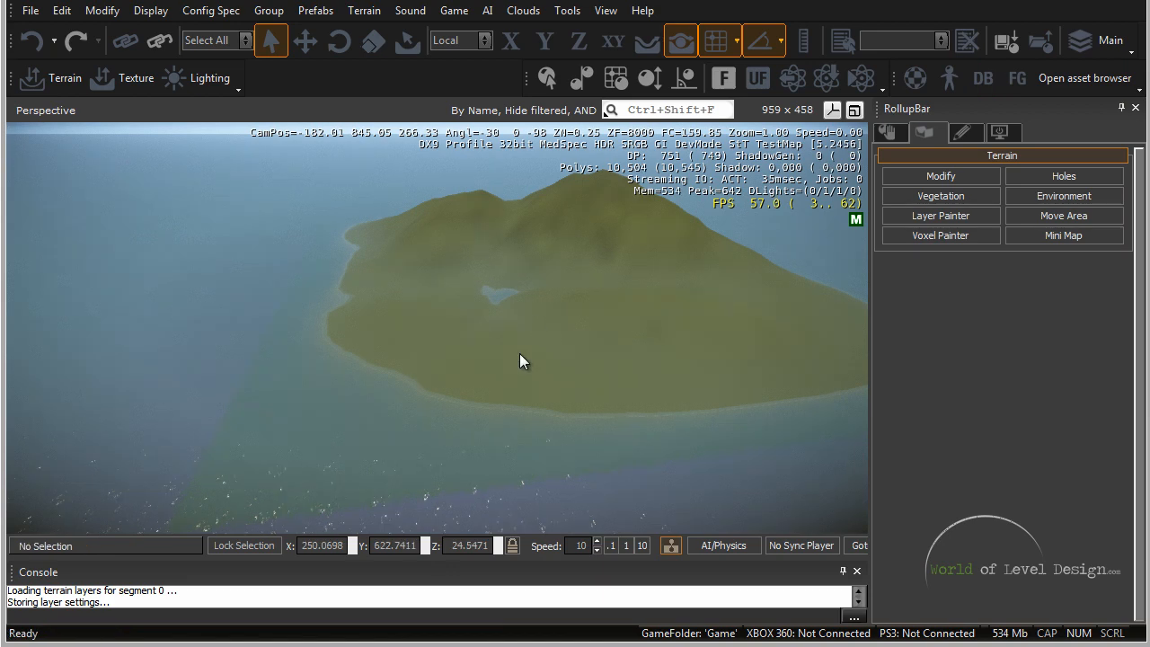
Step: Return to the Layer Painter and make Underwater the active layer with a maximum altitude of 10
{"action": "left_click", "coordinate": [941, 216]}
{"action": "scroll", "coordinate": [953, 405], "scroll_direction": "down", "scroll_amount": 3}
{"action": "left_click", "coordinate": [939, 493]}
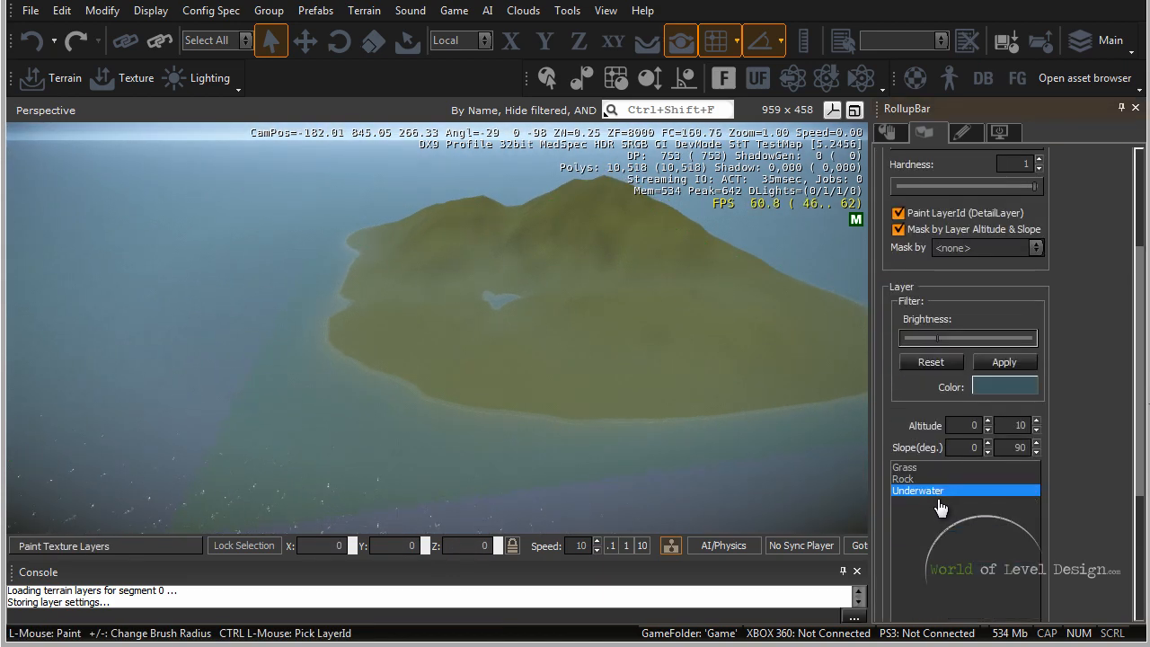
{"action": "double_click", "coordinate": [1023, 425]}
Step: Paint the Underwater layer over the seabed along the island's coast and in the small lake
{"action": "key", "text": "w"}
{"action": "right_click_drag", "start_coordinate": [538, 404], "coordinate": [589, 376]}
{"action": "key", "text": "w"}
{"action": "key", "text": "w"}
{"action": "key", "text": "a"}
{"action": "left_click", "coordinate": [627, 547]}
{"action": "key", "text": "w"}
{"action": "key", "text": "s"}
{"action": "key", "text": "s"}
{"action": "right_click_drag", "start_coordinate": [592, 376], "coordinate": [589, 358]}
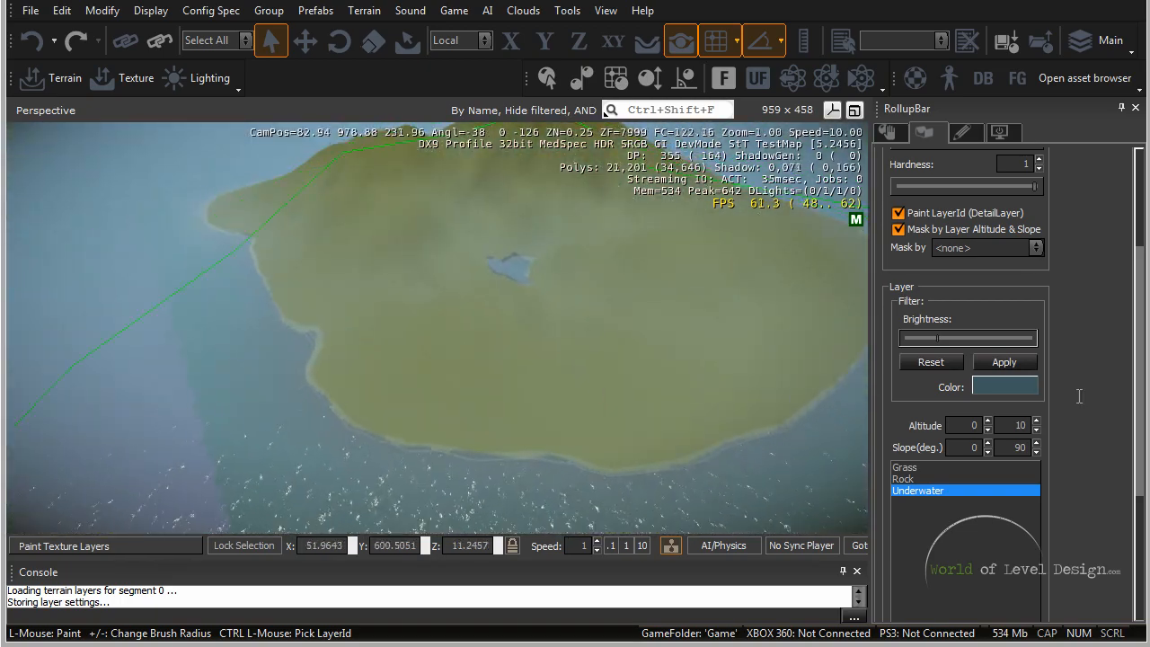
Step: Set the camera speed to 10 and inspect the painted coast of the whole island from straight above
{"action": "left_click", "coordinate": [642, 545]}
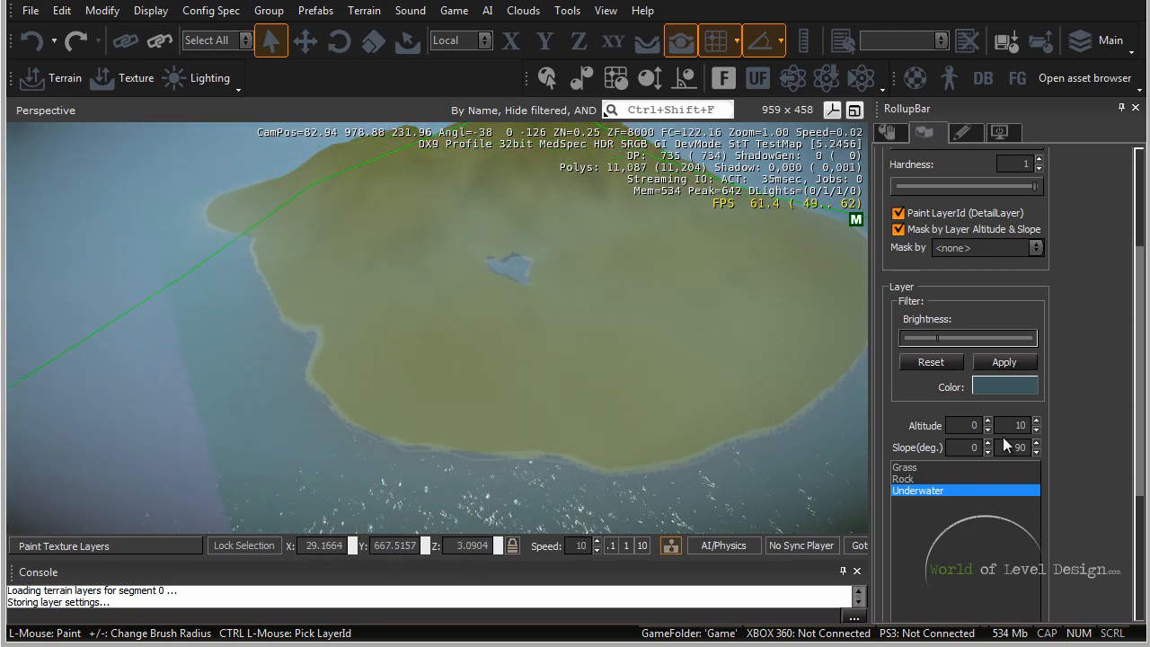
{"action": "key", "text": "d"}
{"action": "mouse_move", "coordinate": [573, 319]}
{"action": "right_mouse_down"}
{"action": "mouse_move", "coordinate": [554, 325]}
{"action": "mouse_move", "coordinate": [572, 316]}
{"action": "right_mouse_up"}
{"action": "key", "text": "s"}
{"action": "key", "text": "s"}
{"action": "key", "text": "d"}
{"action": "key", "text": "d"}
{"action": "right_click_drag", "start_coordinate": [705, 303], "coordinate": [699, 304]}
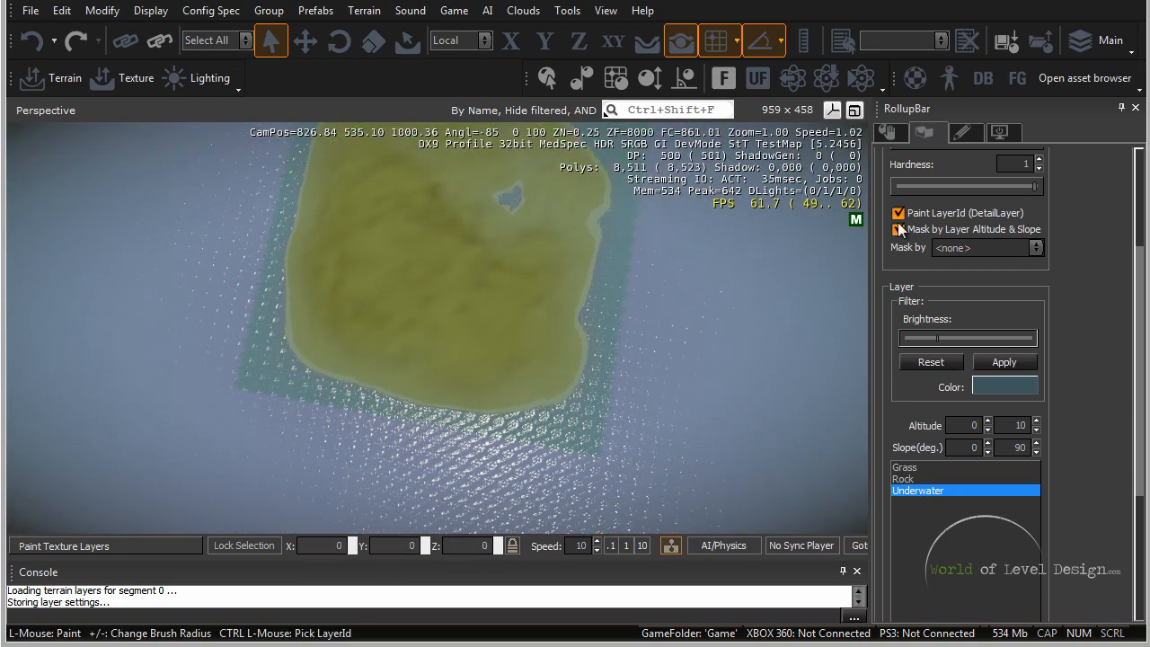
Step: Turn off ocean rendering to inspect the painted seabed beside the coast, and turn the ocean back on
{"action": "left_click", "coordinate": [965, 133]}
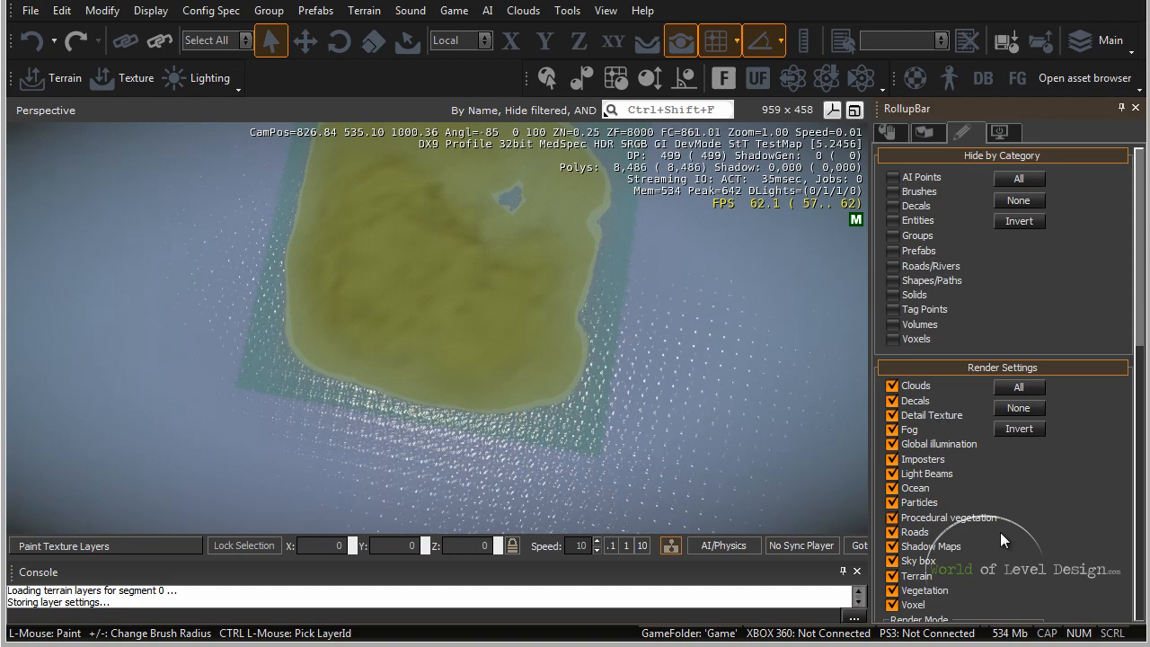
{"action": "left_click", "coordinate": [893, 490]}
{"action": "key", "text": "w"}
{"action": "mouse_move", "coordinate": [543, 358]}
{"action": "right_mouse_down"}
{"action": "mouse_move", "coordinate": [555, 354]}
{"action": "mouse_move", "coordinate": [530, 358]}
{"action": "mouse_move", "coordinate": [546, 360]}
{"action": "right_mouse_up"}
{"action": "key", "text": "w"}
{"action": "right_click_drag", "start_coordinate": [651, 367], "coordinate": [651, 366]}
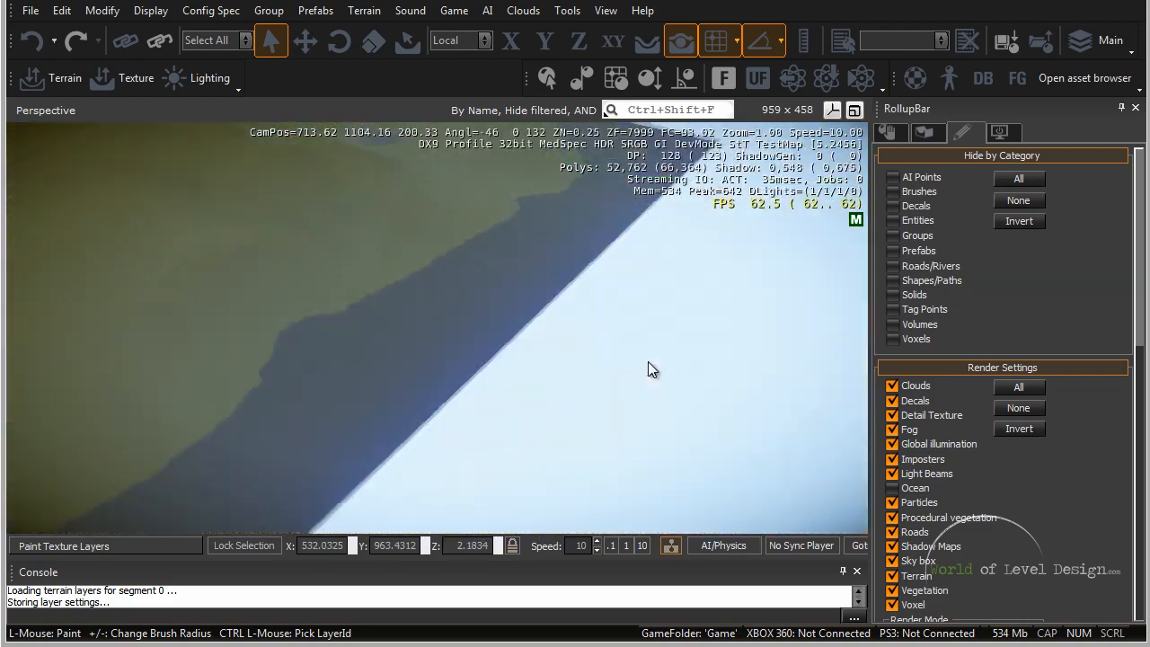
{"action": "right_click_drag", "start_coordinate": [647, 367], "coordinate": [563, 358]}
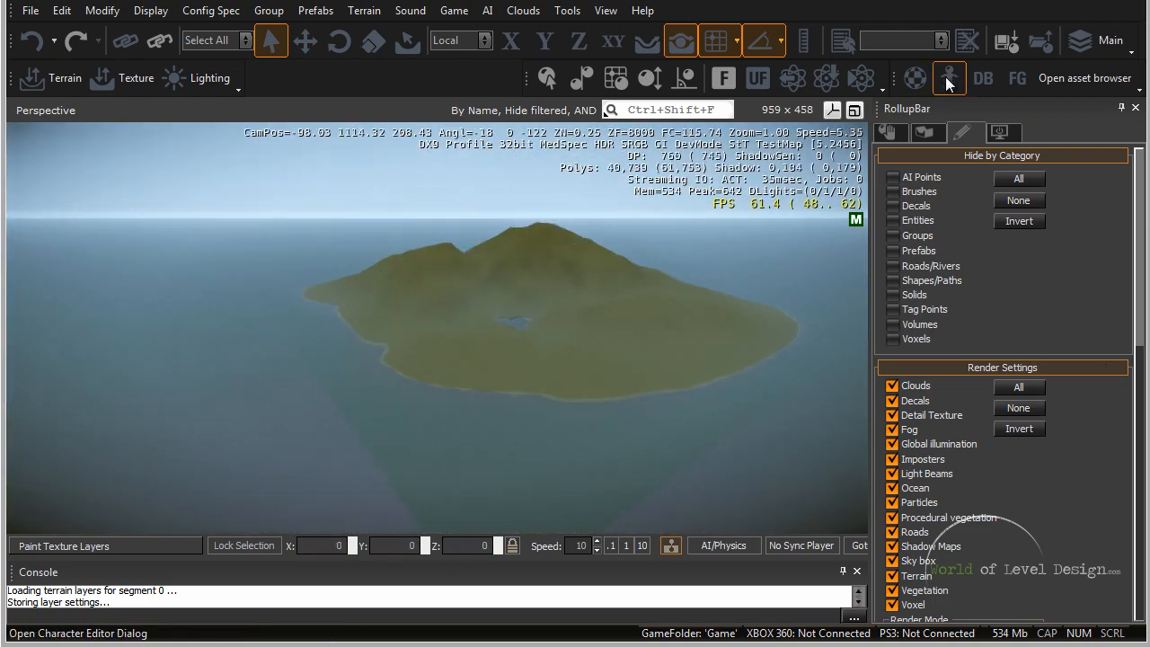
Step: Return to the Layer Painter and make Rock the active layer with a minimum altitude of 10
{"action": "left_click", "coordinate": [926, 134]}
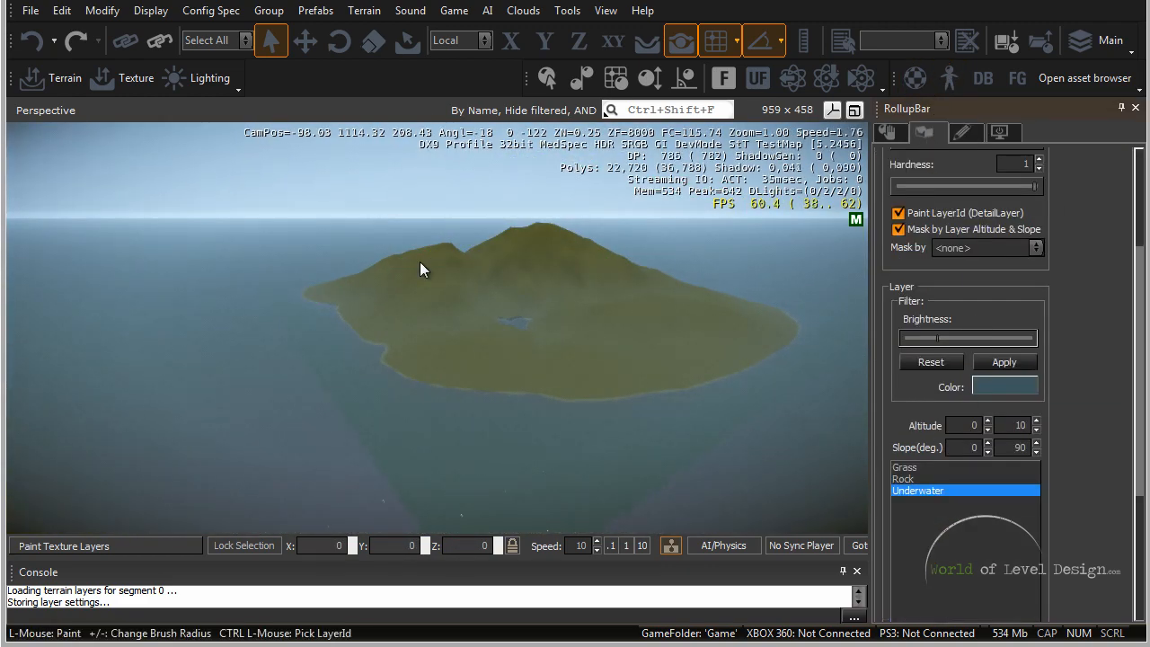
{"action": "left_click", "coordinate": [940, 479]}
{"action": "key", "text": "w"}
{"action": "right_click_drag", "start_coordinate": [504, 345], "coordinate": [504, 349]}
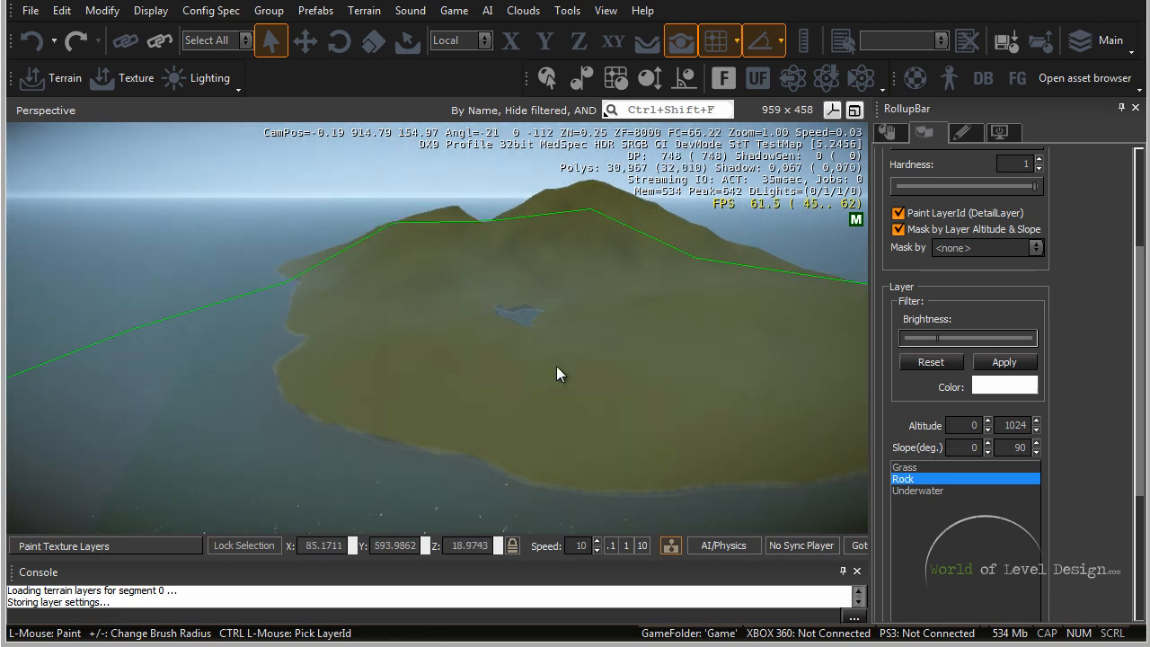
{"action": "right_click_drag", "start_coordinate": [488, 353], "coordinate": [487, 353]}
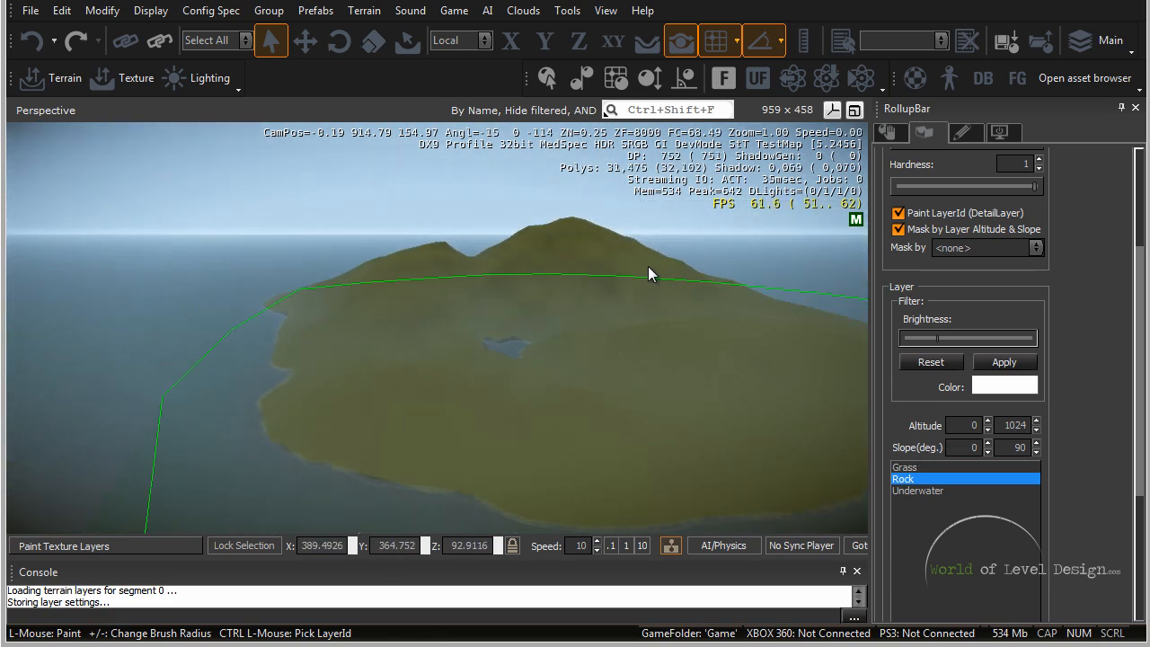
{"action": "left_click", "coordinate": [989, 430]}
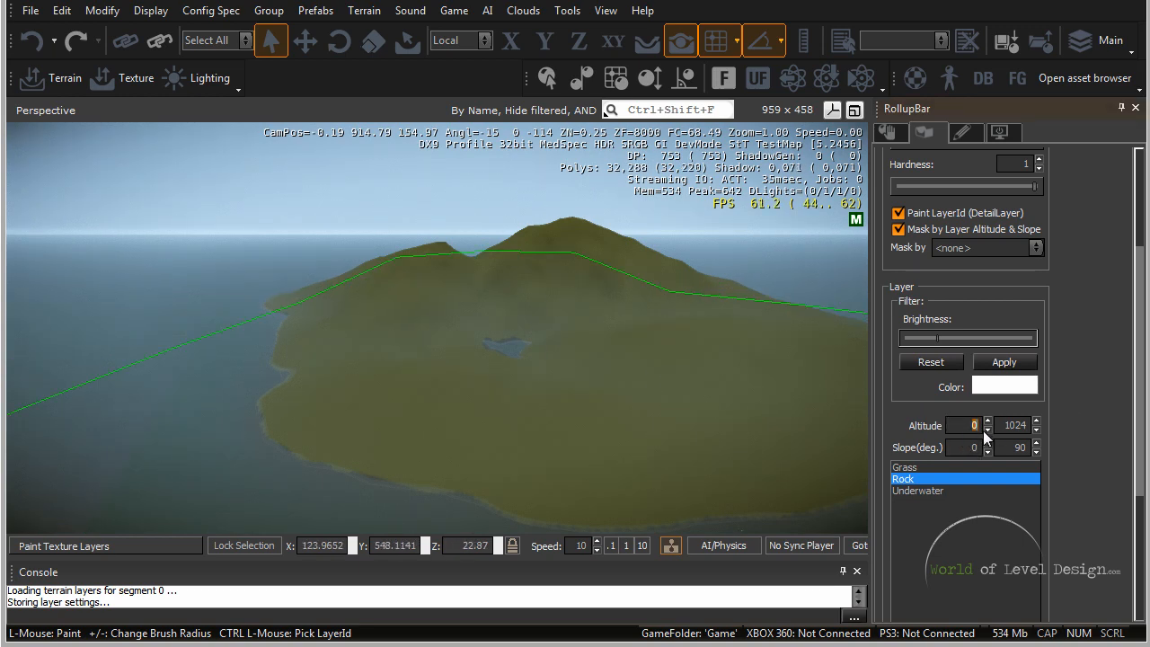
{"action": "type", "text": "10"}
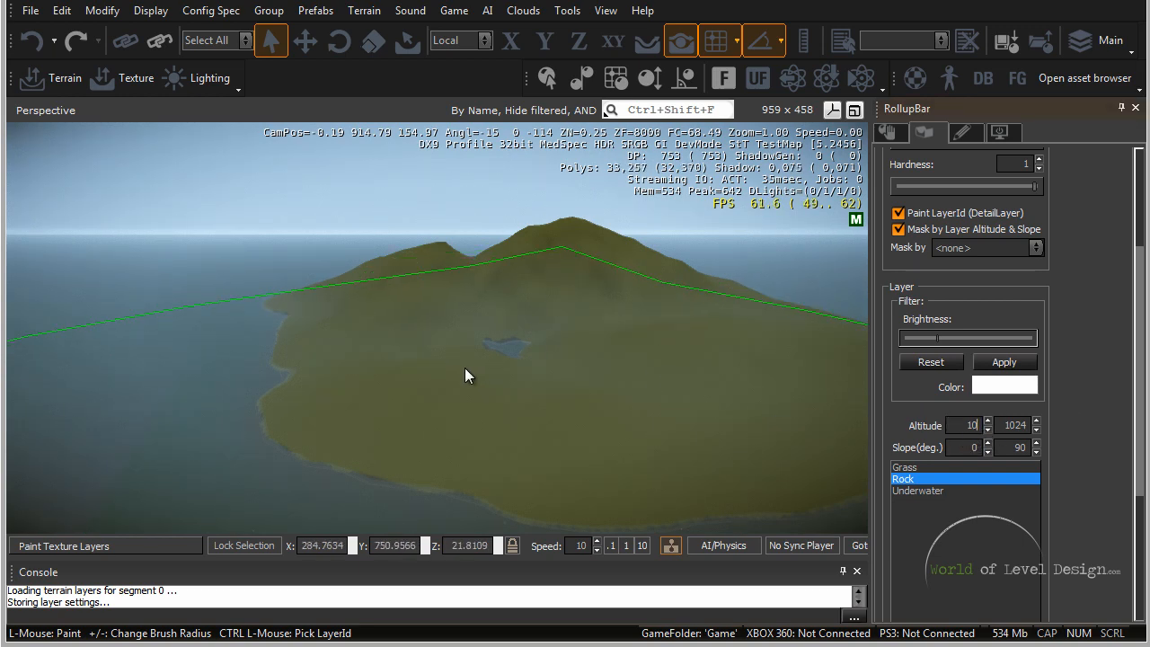
Step: Set the Rock layer's minimum slope to 45 degrees
{"action": "right_click_drag", "start_coordinate": [470, 362], "coordinate": [329, 500]}
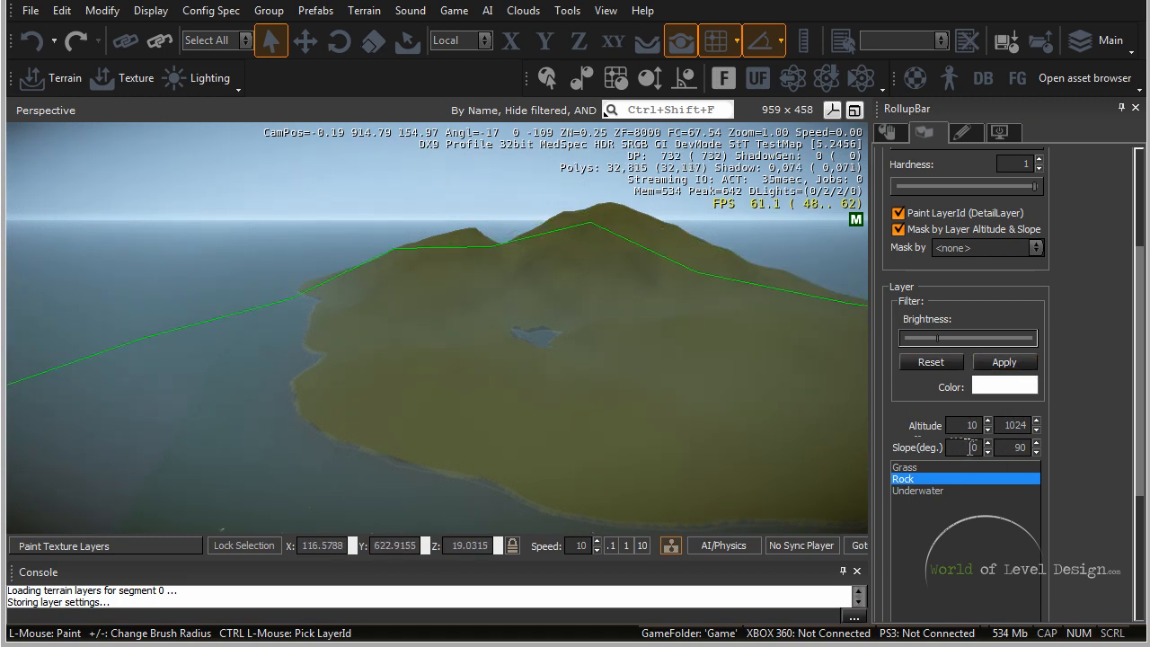
{"action": "left_click_drag", "start_coordinate": [1013, 448], "coordinate": [983, 448]}
{"action": "type", "text": "45"}
{"action": "key", "text": "Return"}
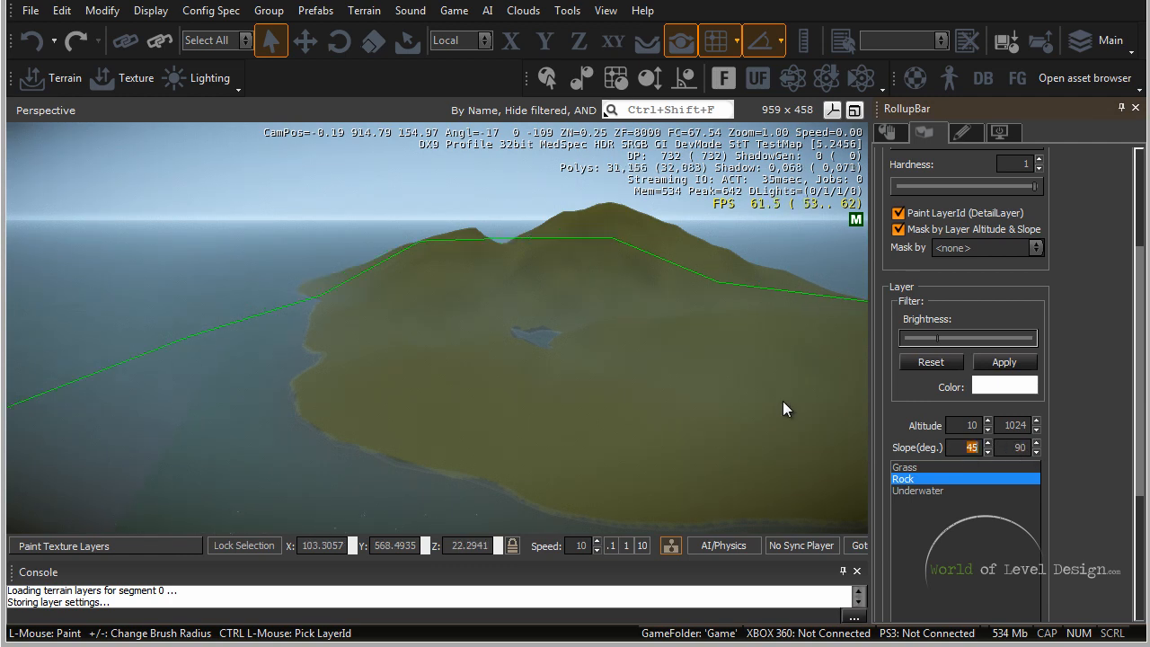
Step: Paint the Rock layer over the steep slopes of the island's two peaks
{"action": "key", "text": "w"}
{"action": "right_click_drag", "start_coordinate": [599, 342], "coordinate": [595, 343]}
{"action": "key", "text": "s"}
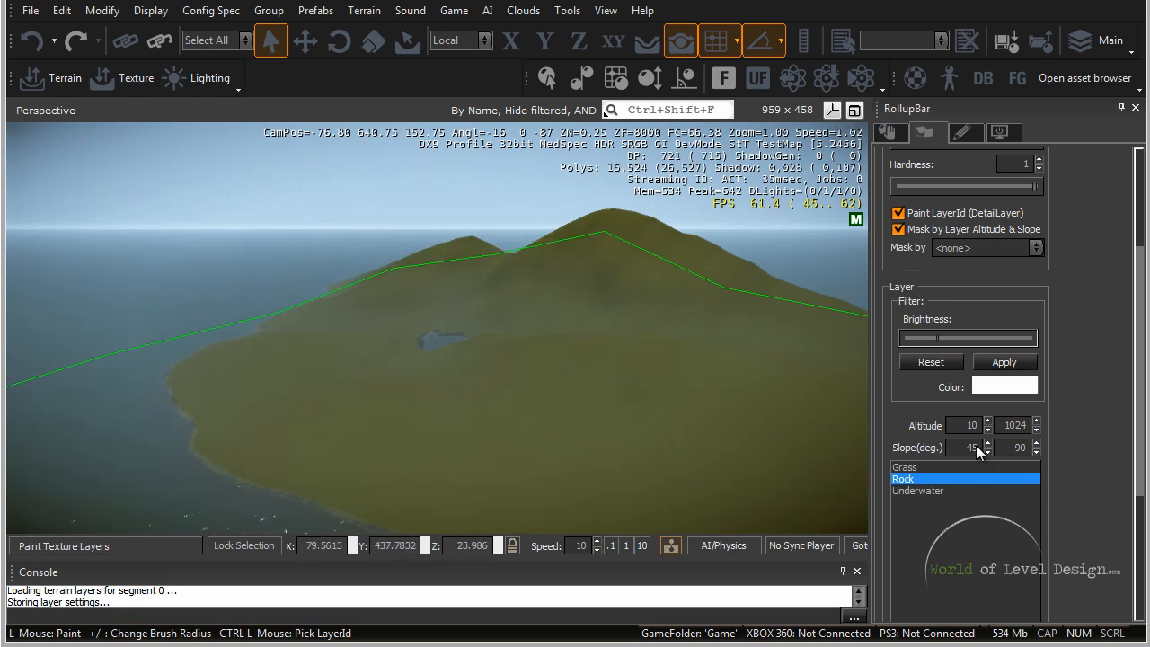
{"action": "key", "text": "w"}
{"action": "right_click_drag", "start_coordinate": [585, 404], "coordinate": [582, 389]}
{"action": "key", "text": "s"}
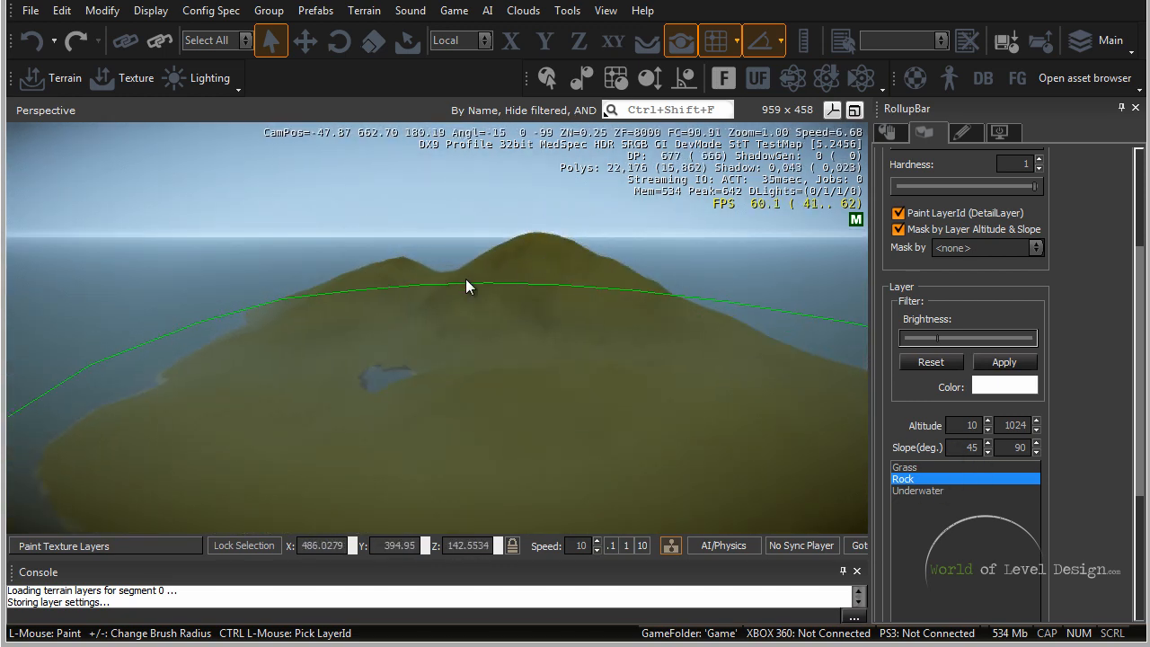
{"action": "mouse_move", "coordinate": [547, 272]}
{"action": "left_mouse_down"}
{"action": "mouse_move", "coordinate": [503, 273]}
{"action": "mouse_move", "coordinate": [614, 302]}
{"action": "left_mouse_up"}
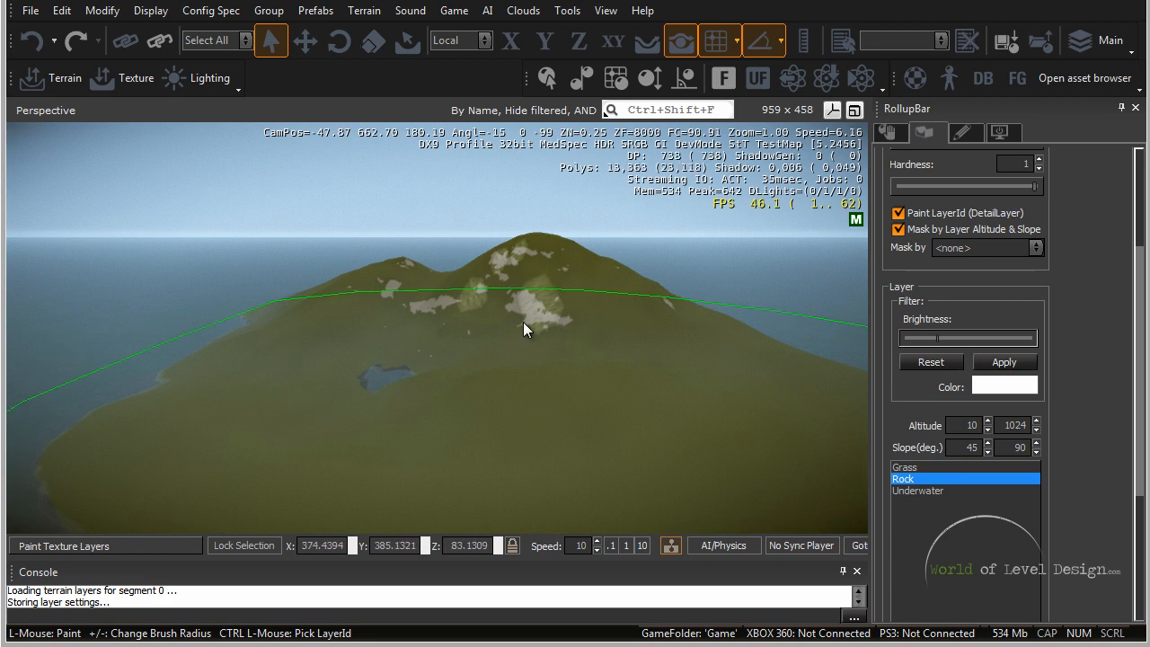
Step: Inspect the painted rock patches on the mountain from afar, up close and from the island's far side
{"action": "key", "text": "s"}
{"action": "right_click_drag", "start_coordinate": [523, 322], "coordinate": [509, 317]}
{"action": "key", "text": "a"}
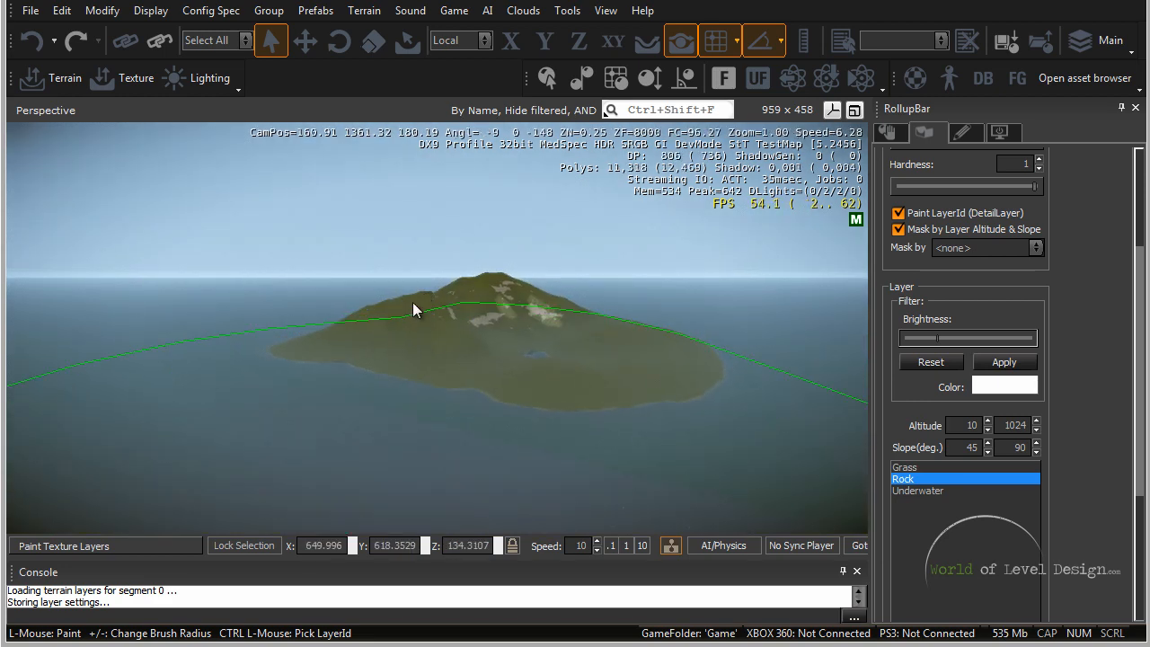
{"action": "key", "text": "w"}
{"action": "mouse_move", "coordinate": [417, 308]}
{"action": "right_mouse_down"}
{"action": "mouse_move", "coordinate": [413, 339]}
{"action": "mouse_move", "coordinate": [374, 340]}
{"action": "right_mouse_up"}
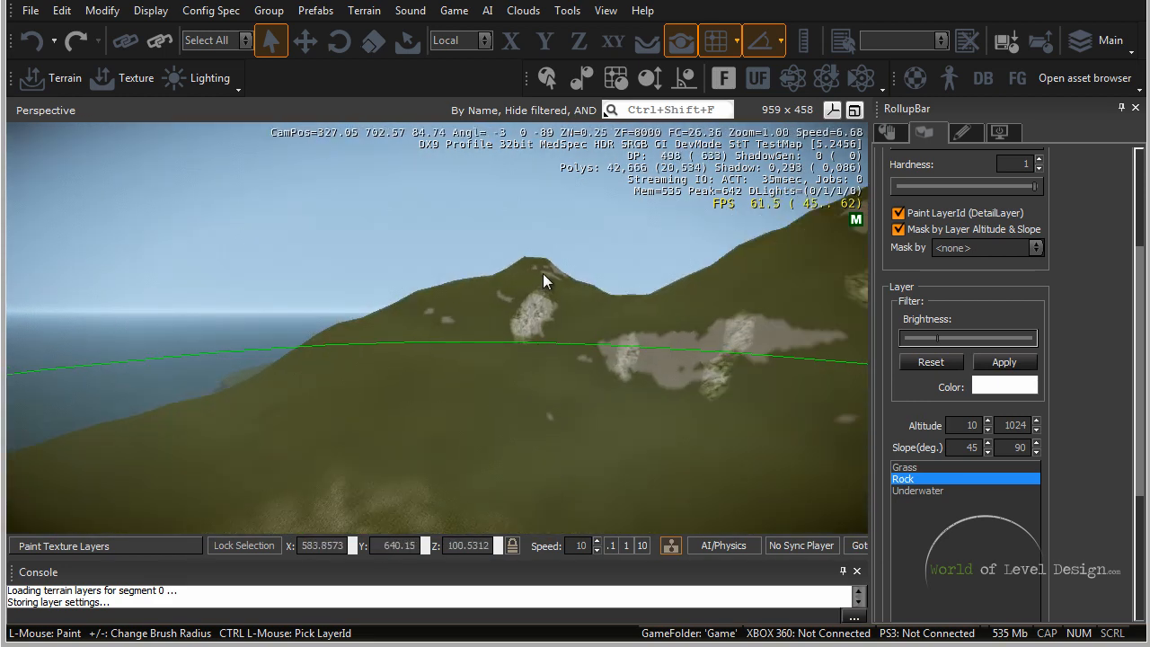
{"action": "key", "text": "d"}
{"action": "mouse_move", "coordinate": [644, 379]}
{"action": "right_mouse_down"}
{"action": "mouse_move", "coordinate": [708, 388]}
{"action": "mouse_move", "coordinate": [695, 390]}
{"action": "right_mouse_up"}
{"action": "key", "text": "d"}
{"action": "key", "text": "d"}
{"action": "key", "text": "w"}
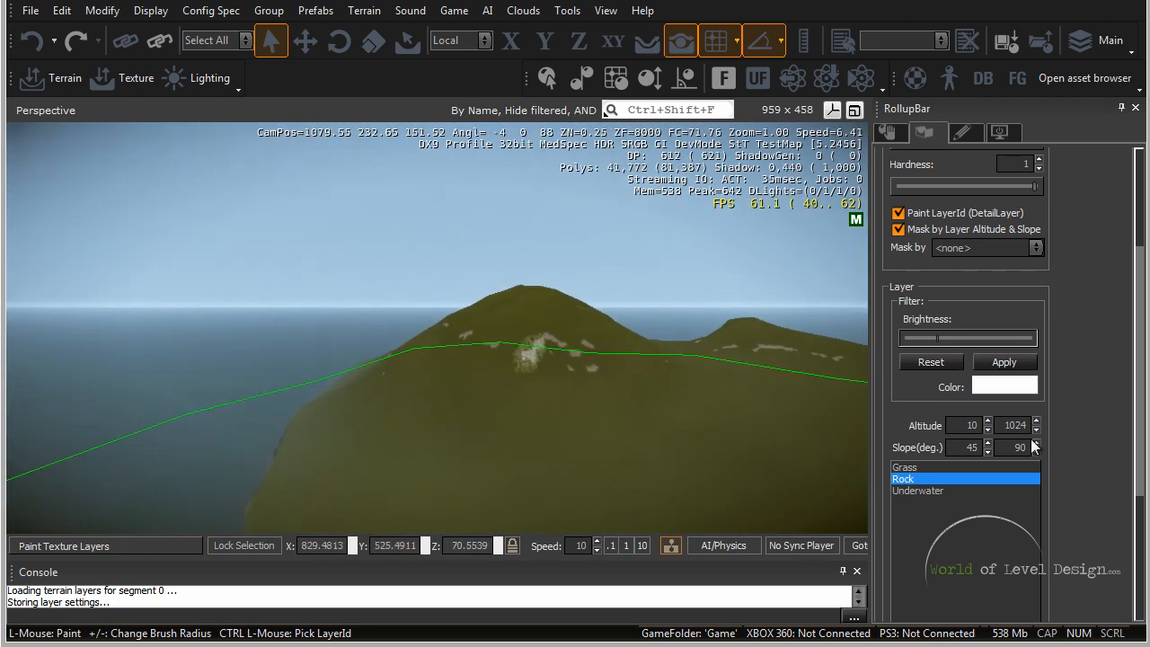
Step: Set the Rock layer's minimum slope to 30 degrees and paint it over the mountain slopes on all sides
{"action": "type", "text": "30"}
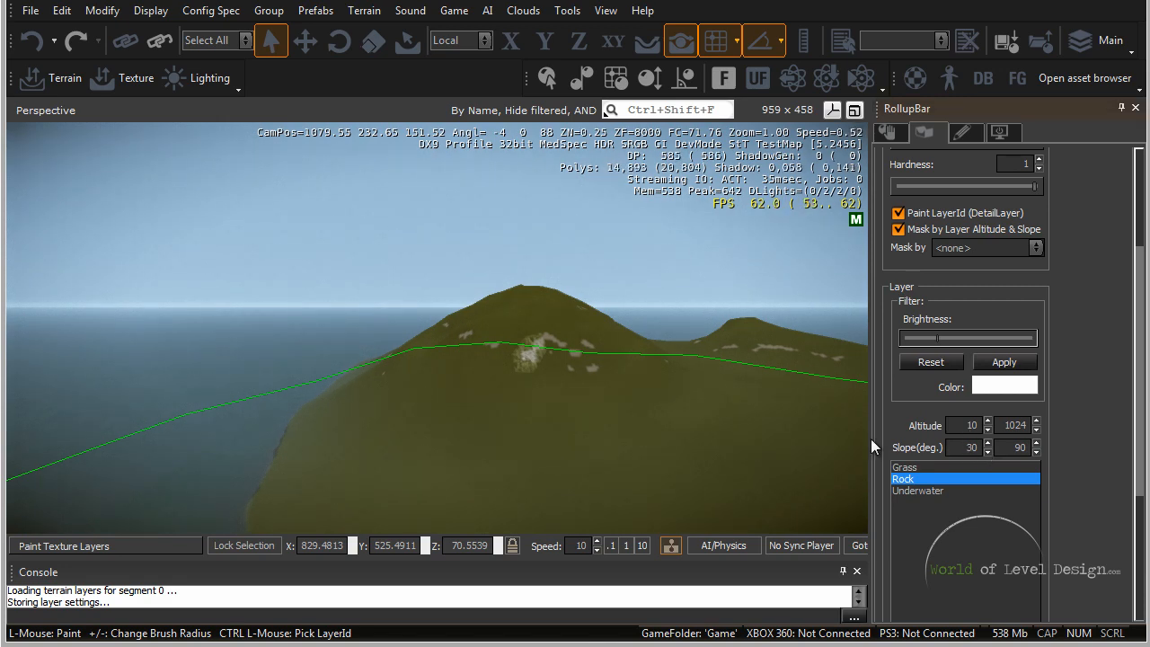
{"action": "mouse_move", "coordinate": [554, 320]}
{"action": "left_mouse_down"}
{"action": "mouse_move", "coordinate": [540, 382]}
{"action": "mouse_move", "coordinate": [561, 315]}
{"action": "mouse_move", "coordinate": [547, 376]}
{"action": "left_mouse_up"}
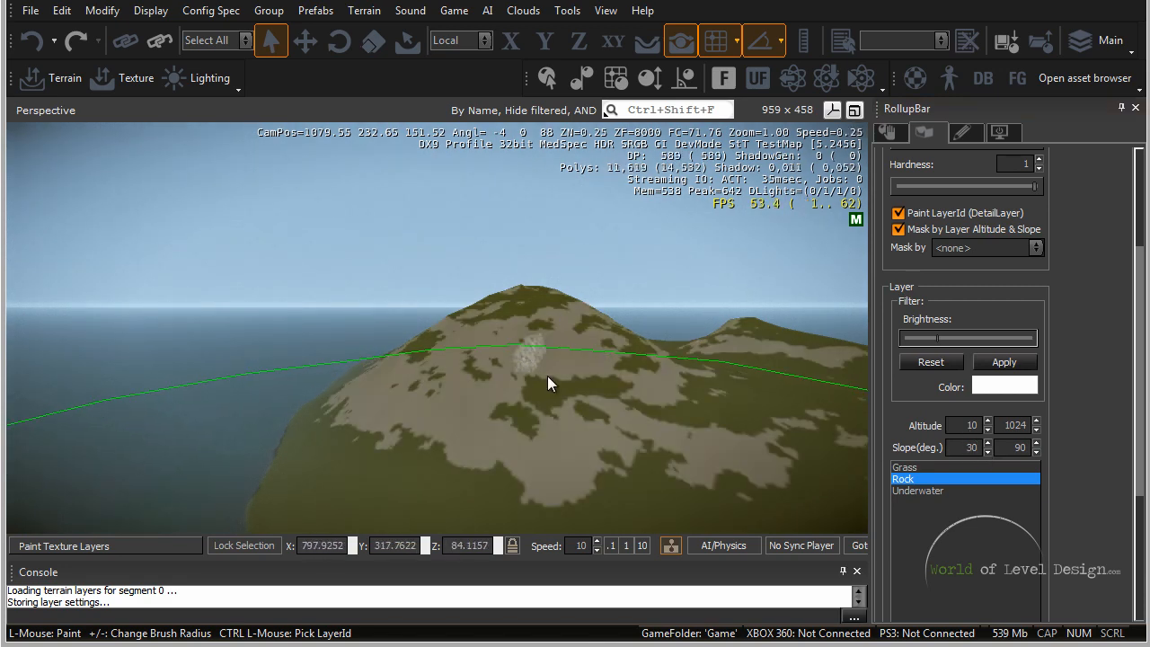
{"action": "key", "text": "d"}
{"action": "mouse_move", "coordinate": [547, 376]}
{"action": "right_mouse_down"}
{"action": "mouse_move", "coordinate": [510, 391]}
{"action": "mouse_move", "coordinate": [528, 384]}
{"action": "mouse_move", "coordinate": [510, 372]}
{"action": "mouse_move", "coordinate": [471, 395]}
{"action": "mouse_move", "coordinate": [417, 390]}
{"action": "mouse_move", "coordinate": [474, 386]}
{"action": "mouse_move", "coordinate": [410, 329]}
{"action": "mouse_move", "coordinate": [521, 367]}
{"action": "right_mouse_up"}
{"action": "key", "text": "d"}
{"action": "key", "text": "d"}
{"action": "key", "text": "w"}
{"action": "key", "text": "s"}
{"action": "key", "text": "s"}
{"action": "right_click_drag", "start_coordinate": [369, 325], "coordinate": [372, 327]}
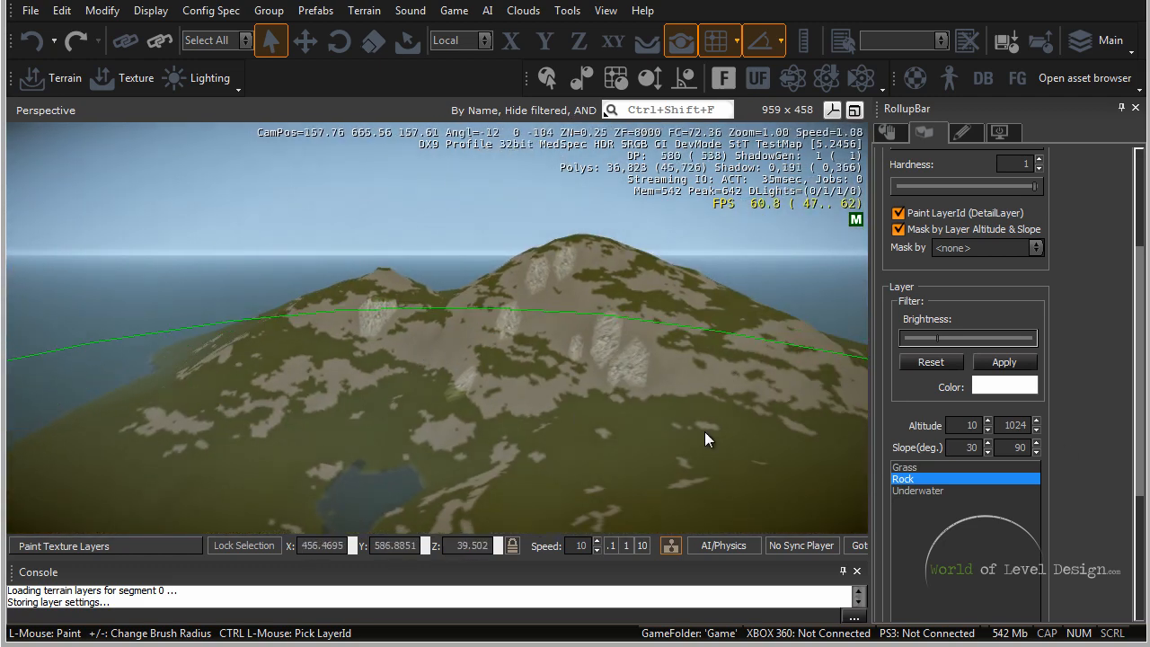
Step: Change the Rock layer's color to a muted blue-gray with RGB 129, 143, 148
{"action": "key", "text": "s"}
{"action": "right_click_drag", "start_coordinate": [407, 366], "coordinate": [421, 364]}
{"action": "left_click", "coordinate": [997, 387]}
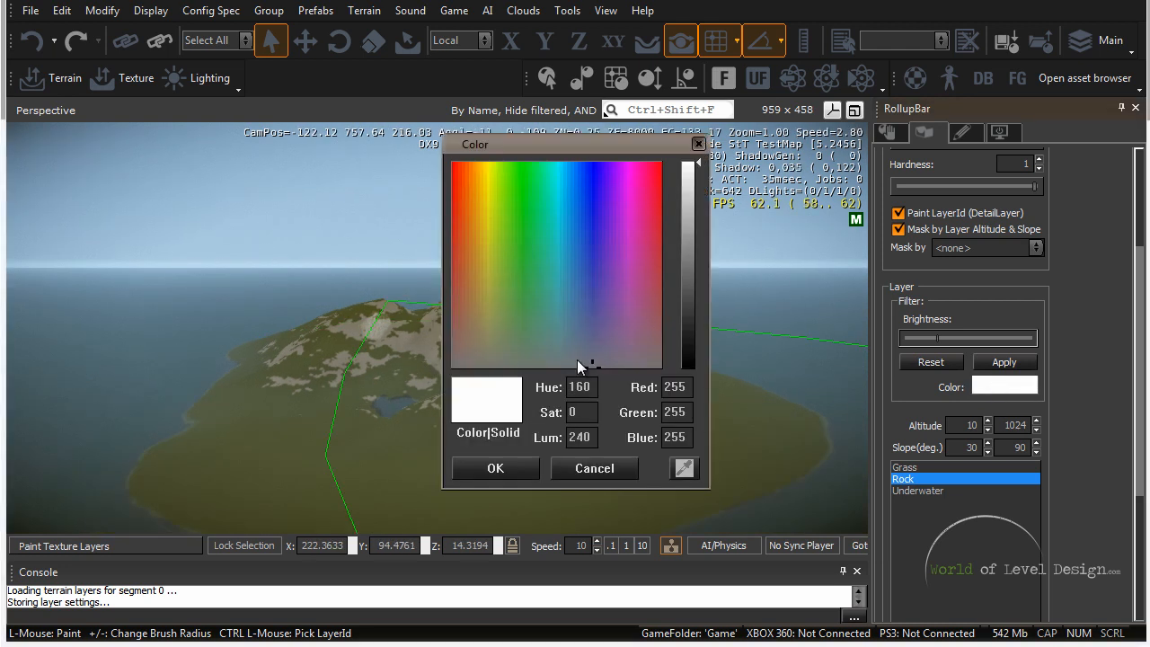
{"action": "left_click_drag", "start_coordinate": [577, 359], "coordinate": [574, 296]}
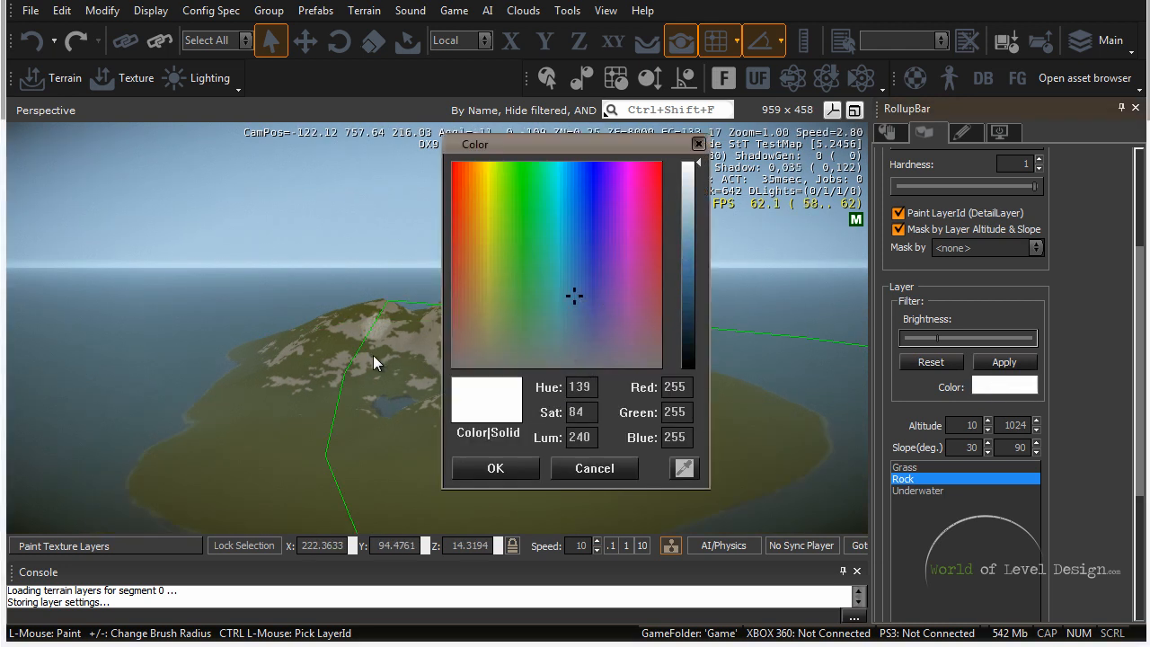
{"action": "left_click_drag", "start_coordinate": [690, 164], "coordinate": [687, 230]}
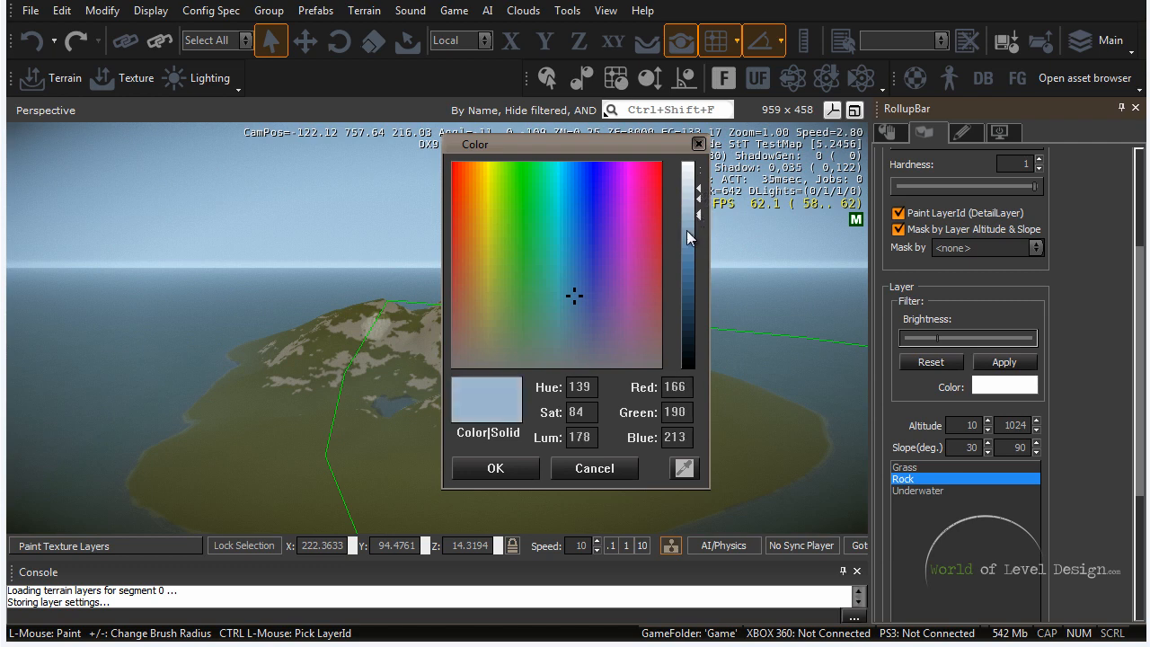
{"action": "left_click_drag", "start_coordinate": [574, 299], "coordinate": [561, 339]}
{"action": "mouse_move", "coordinate": [701, 221]}
{"action": "left_mouse_down"}
{"action": "mouse_move", "coordinate": [694, 267]}
{"action": "mouse_move", "coordinate": [697, 233]}
{"action": "left_mouse_up"}
{"action": "left_click", "coordinate": [567, 335]}
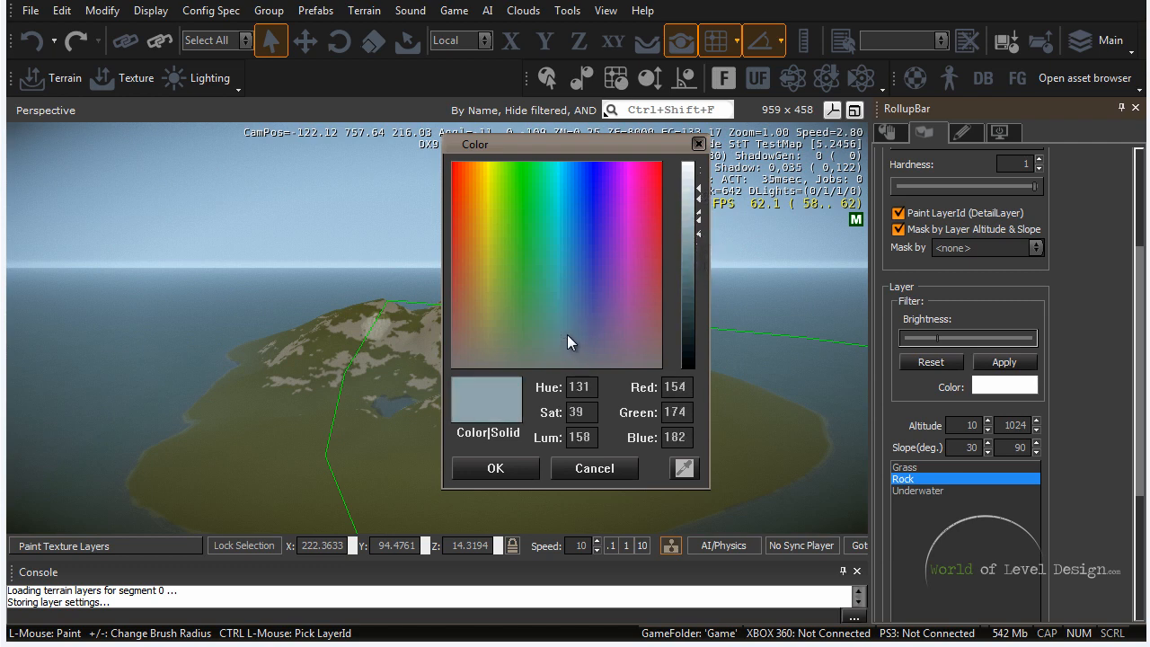
{"action": "left_click_drag", "start_coordinate": [567, 335], "coordinate": [567, 350]}
{"action": "left_click", "coordinate": [698, 256]}
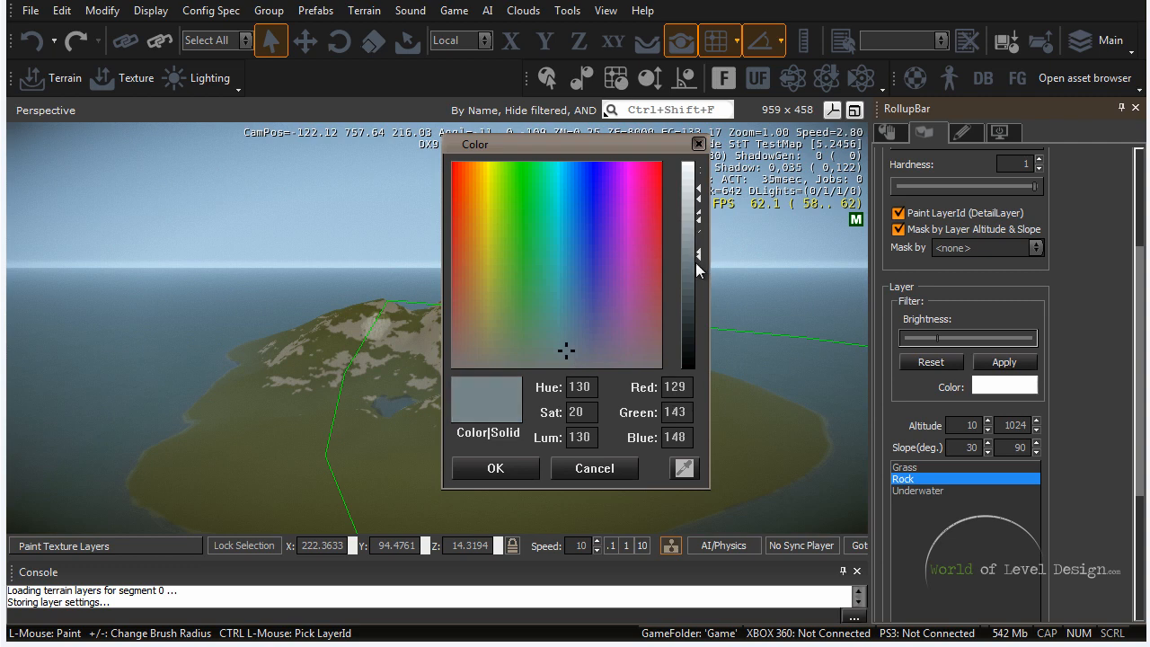
{"action": "left_click", "coordinate": [500, 469]}
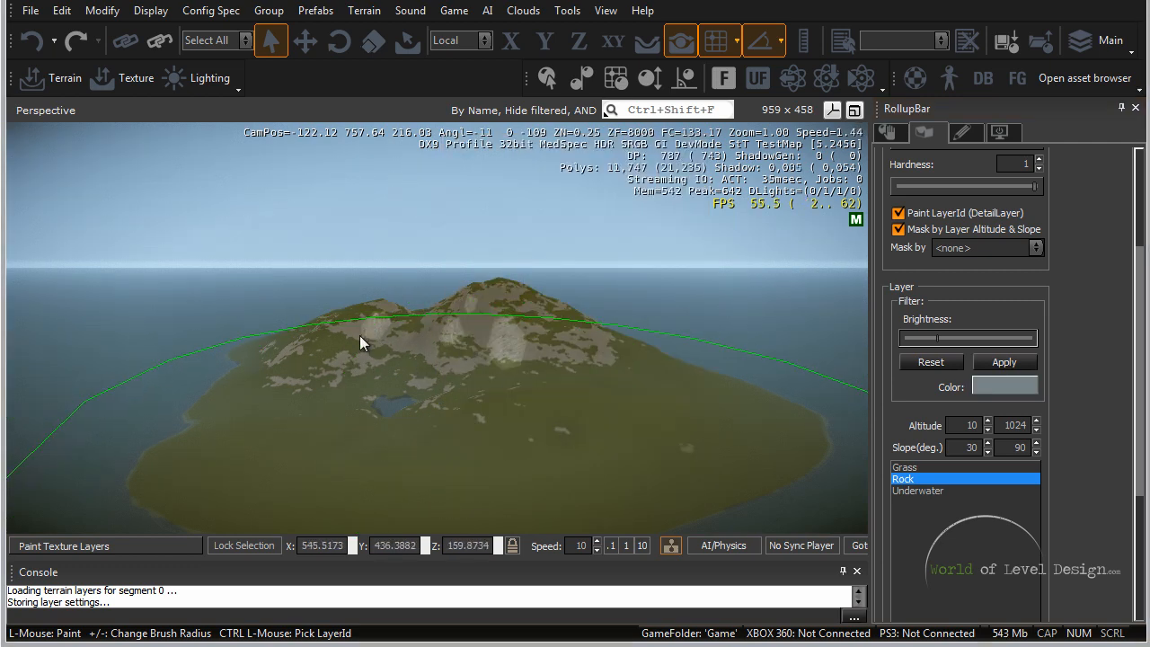
Step: Repaint the mountain slopes all around the island with the newly tinted Rock layer
{"action": "key", "text": "d"}
{"action": "right_click_drag", "start_coordinate": [571, 365], "coordinate": [573, 355]}
{"action": "key", "text": "d"}
{"action": "key", "text": "d"}
{"action": "right_click_drag", "start_coordinate": [622, 383], "coordinate": [508, 393]}
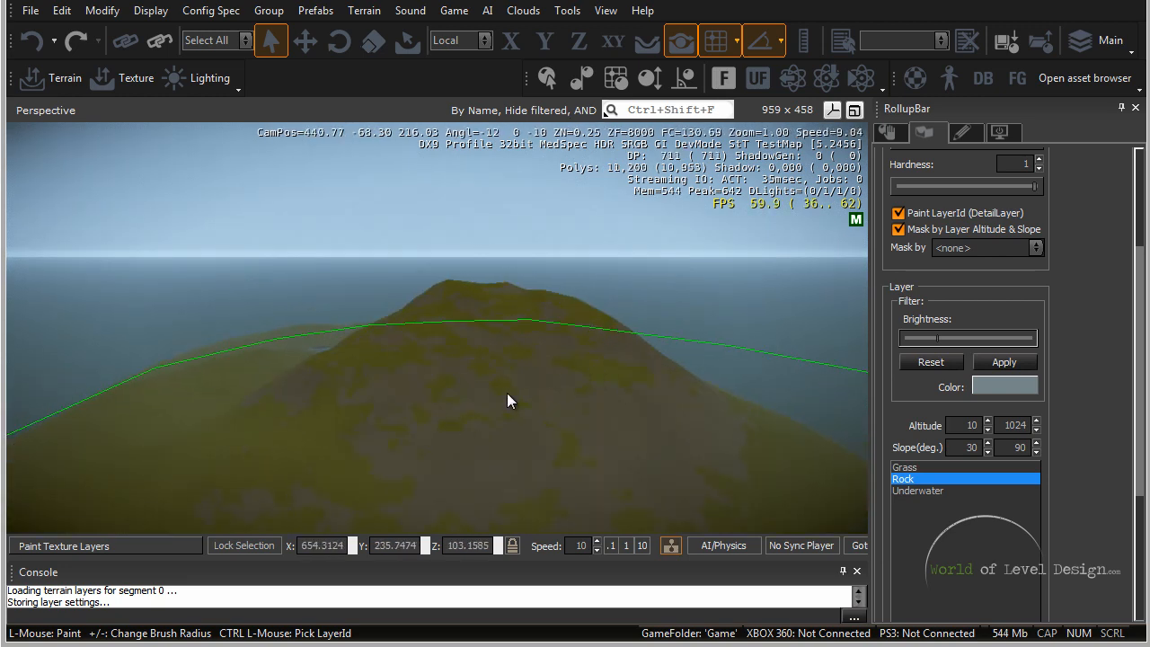
{"action": "key", "text": "d"}
{"action": "mouse_move", "coordinate": [626, 383]}
{"action": "right_mouse_down"}
{"action": "mouse_move", "coordinate": [583, 388]}
{"action": "mouse_move", "coordinate": [568, 365]}
{"action": "mouse_move", "coordinate": [615, 367]}
{"action": "right_mouse_up"}
{"action": "key", "text": "d"}
{"action": "key", "text": "d"}
{"action": "key", "text": "w"}
{"action": "key", "text": "w"}
{"action": "key", "text": "s"}
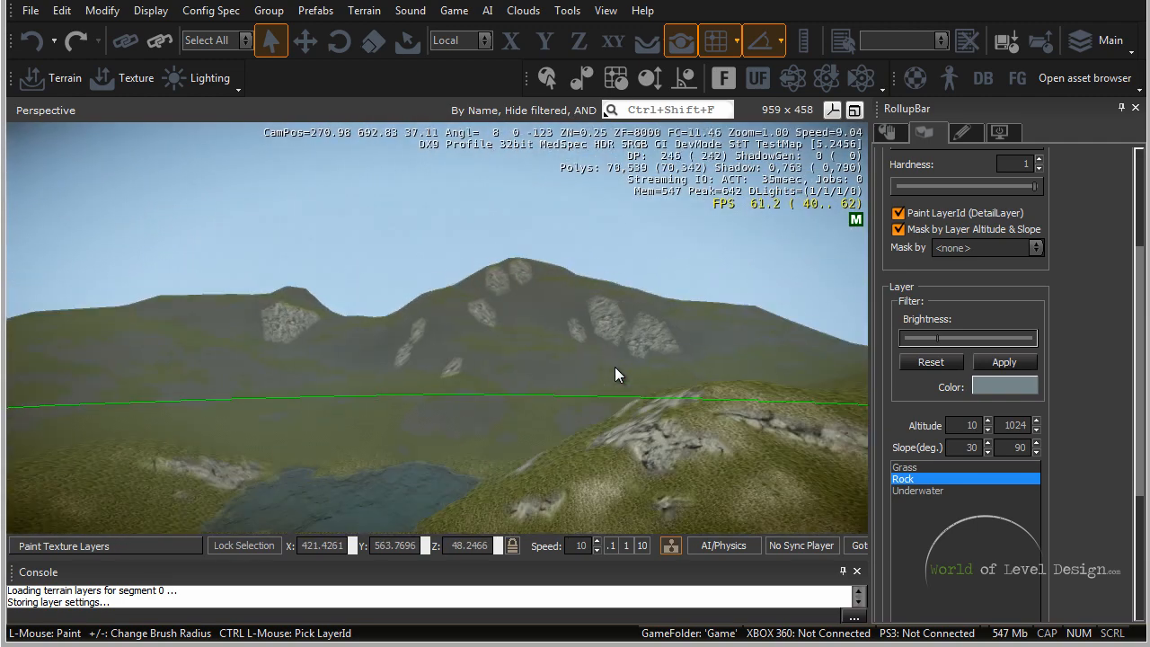
Step: Examine the tinted rock on the mountains from ground level, across the water and from above the coast
{"action": "key", "text": "s"}
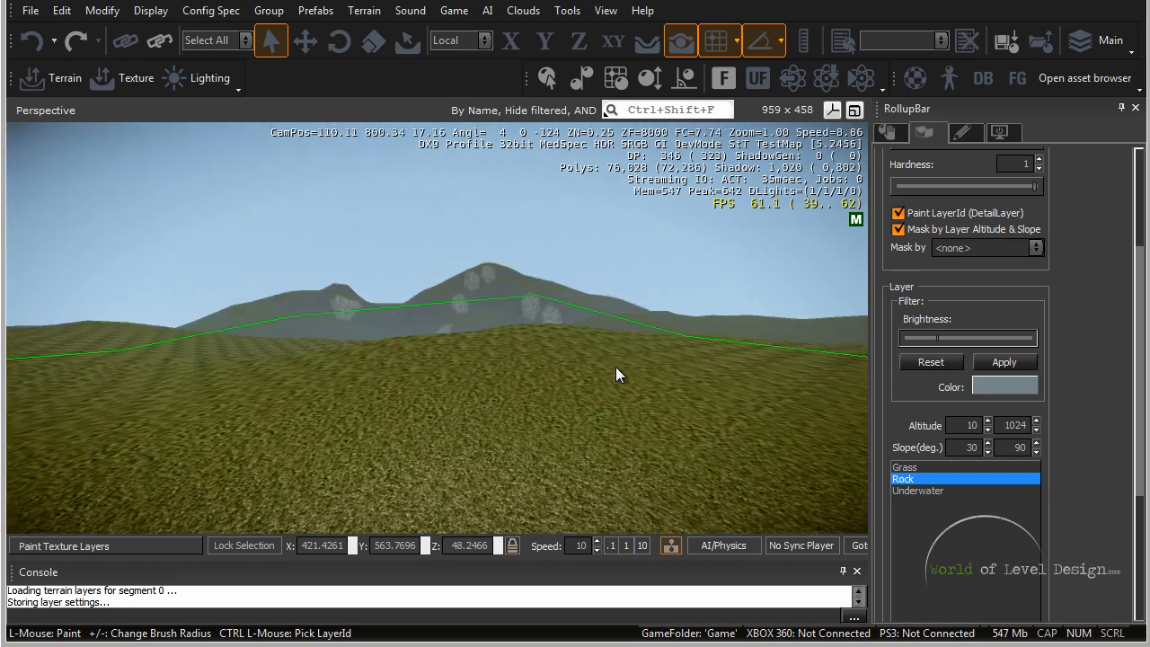
{"action": "key", "text": "w"}
{"action": "right_click_drag", "start_coordinate": [615, 366], "coordinate": [617, 366]}
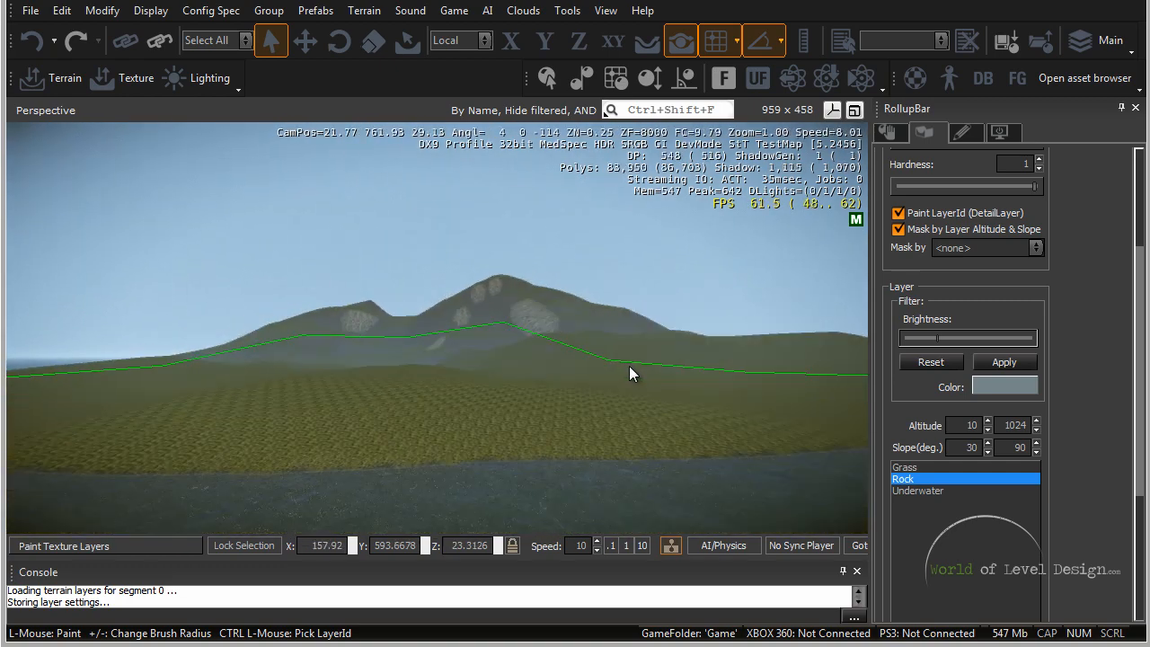
{"action": "key", "text": "w"}
{"action": "mouse_move", "coordinate": [469, 280]}
{"action": "right_mouse_down"}
{"action": "mouse_move", "coordinate": [469, 291]}
{"action": "mouse_move", "coordinate": [469, 282]}
{"action": "right_mouse_up"}
{"action": "key", "text": "s"}
{"action": "key", "text": "w"}
{"action": "key", "text": "s"}
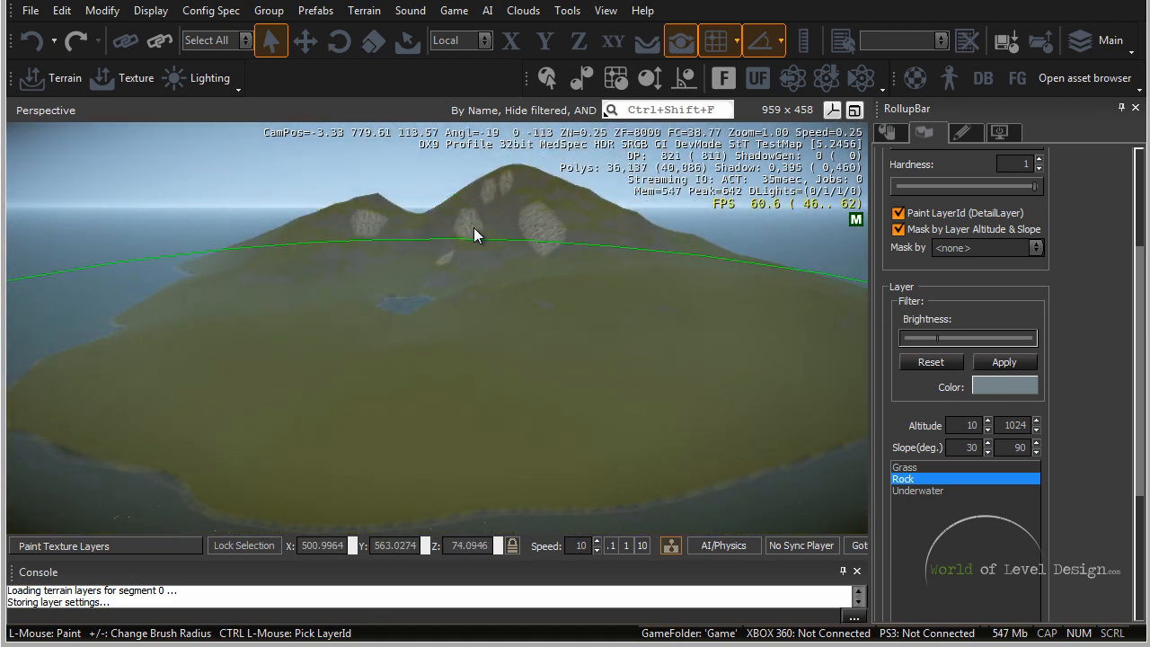
Step: Compare the grass ground's color and detail texture close up with its look from far offshore
{"action": "right_click_drag", "start_coordinate": [473, 229], "coordinate": [487, 239]}
{"action": "key", "text": "w"}
{"action": "mouse_move", "coordinate": [387, 225]}
{"action": "right_mouse_down"}
{"action": "mouse_move", "coordinate": [411, 225]}
{"action": "mouse_move", "coordinate": [387, 225]}
{"action": "right_mouse_up"}
{"action": "key", "text": "d"}
{"action": "key", "text": "w"}
{"action": "right_click_drag", "start_coordinate": [292, 359], "coordinate": [302, 350]}
{"action": "key", "text": "a"}
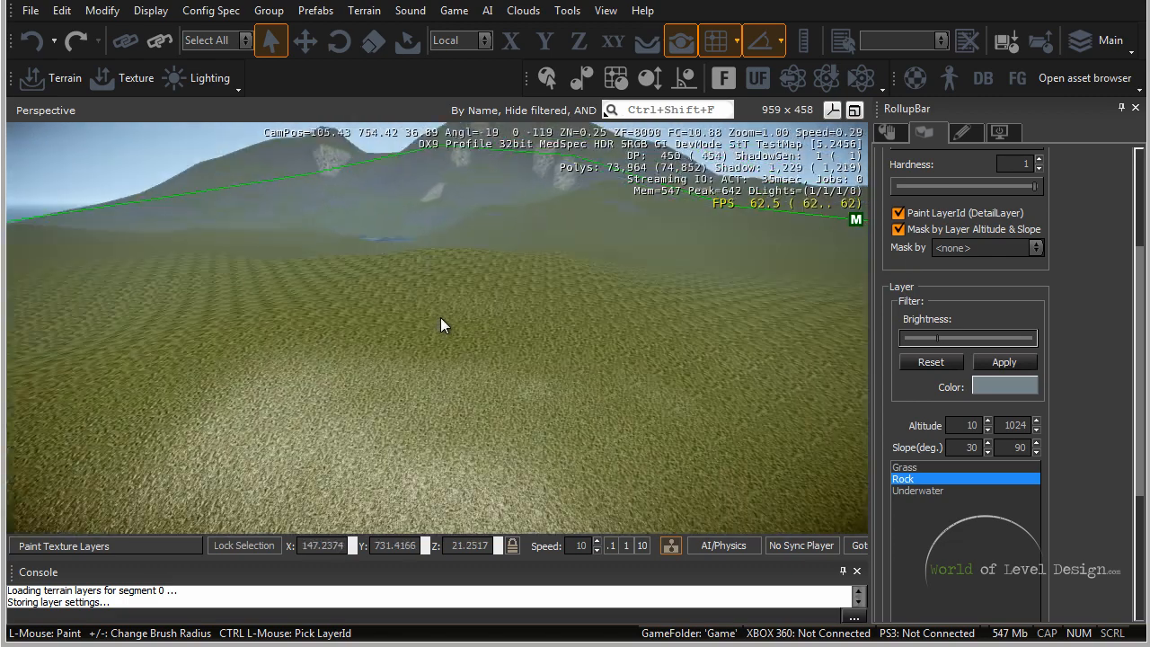
{"action": "key", "text": "s"}
{"action": "key", "text": "s"}
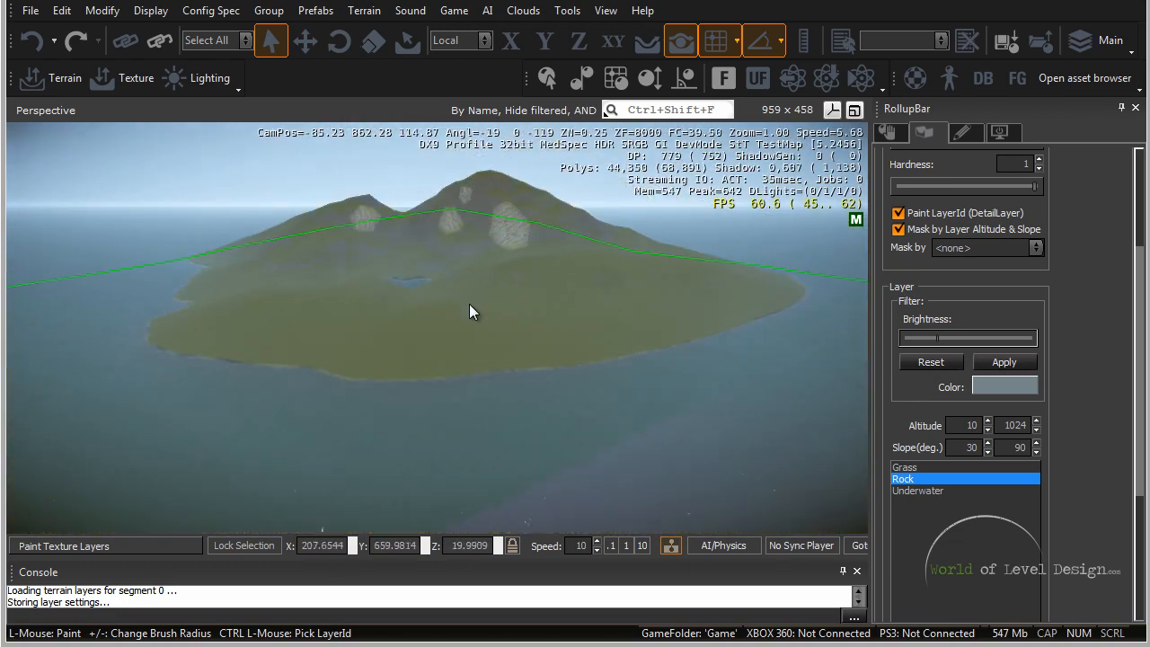
{"action": "key", "text": "w"}
{"action": "right_click_drag", "start_coordinate": [463, 348], "coordinate": [462, 347]}
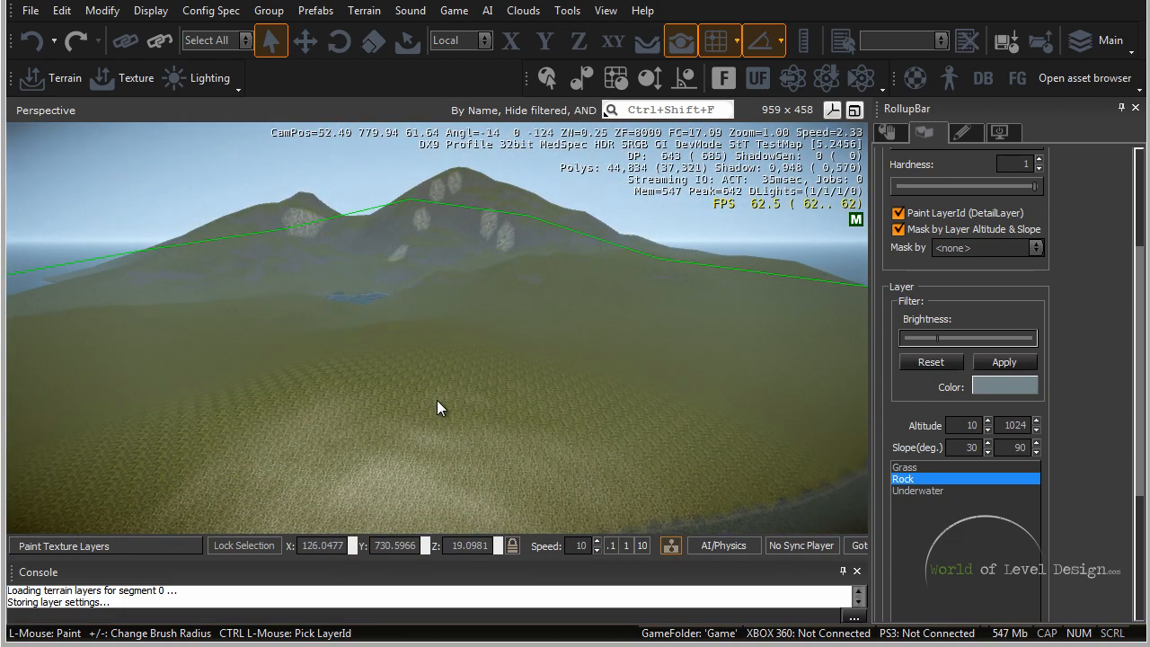
{"action": "key", "text": "s"}
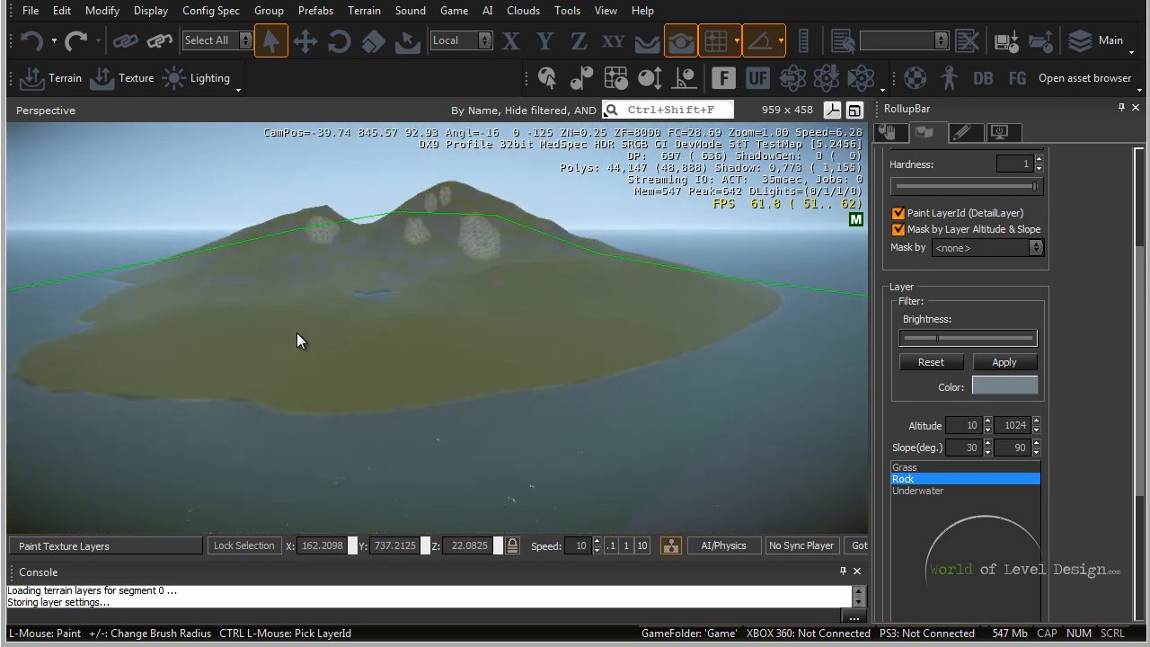
Step: Make Grass the active layer and change its color to a darker green
{"action": "left_click", "coordinate": [925, 468]}
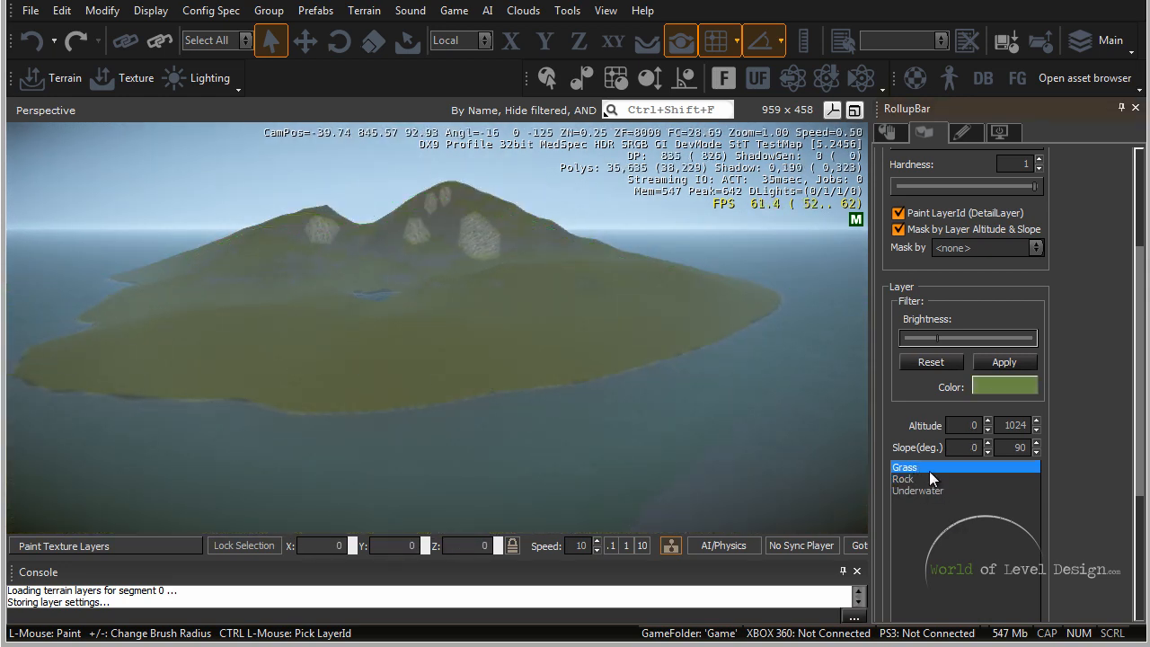
{"action": "key", "text": "w"}
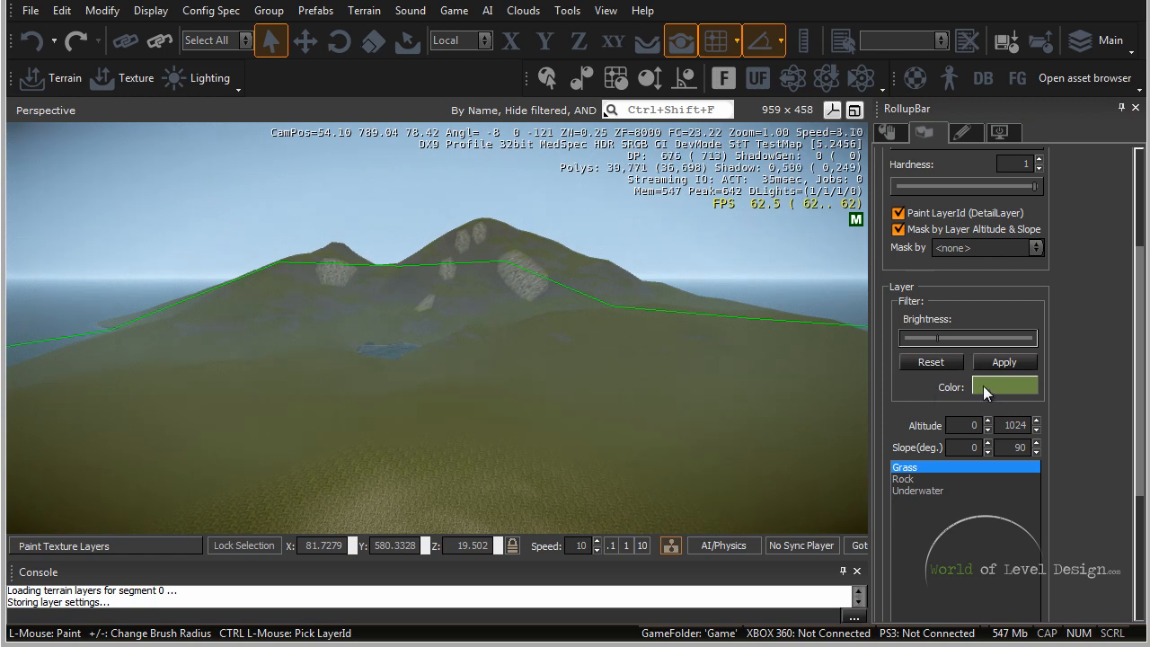
{"action": "left_click", "coordinate": [985, 387]}
{"action": "left_click_drag", "start_coordinate": [699, 277], "coordinate": [701, 310]}
{"action": "left_click", "coordinate": [495, 467]}
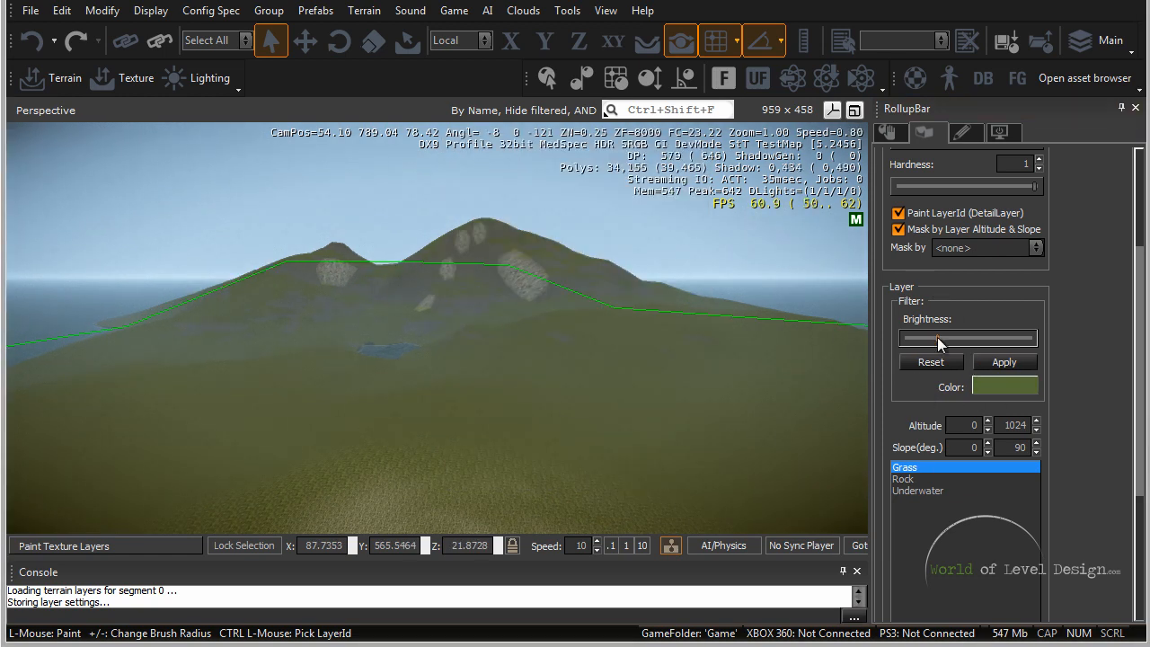
Step: Lower the Grass layer's brightness filter, apply it, and repaint Grass over the whole island
{"action": "left_click_drag", "start_coordinate": [938, 338], "coordinate": [922, 341]}
{"action": "left_click", "coordinate": [1011, 363]}
{"action": "right_click_drag", "start_coordinate": [551, 381], "coordinate": [533, 306]}
{"action": "key", "text": "s"}
{"action": "left_click_drag", "start_coordinate": [558, 319], "coordinate": [530, 310]}
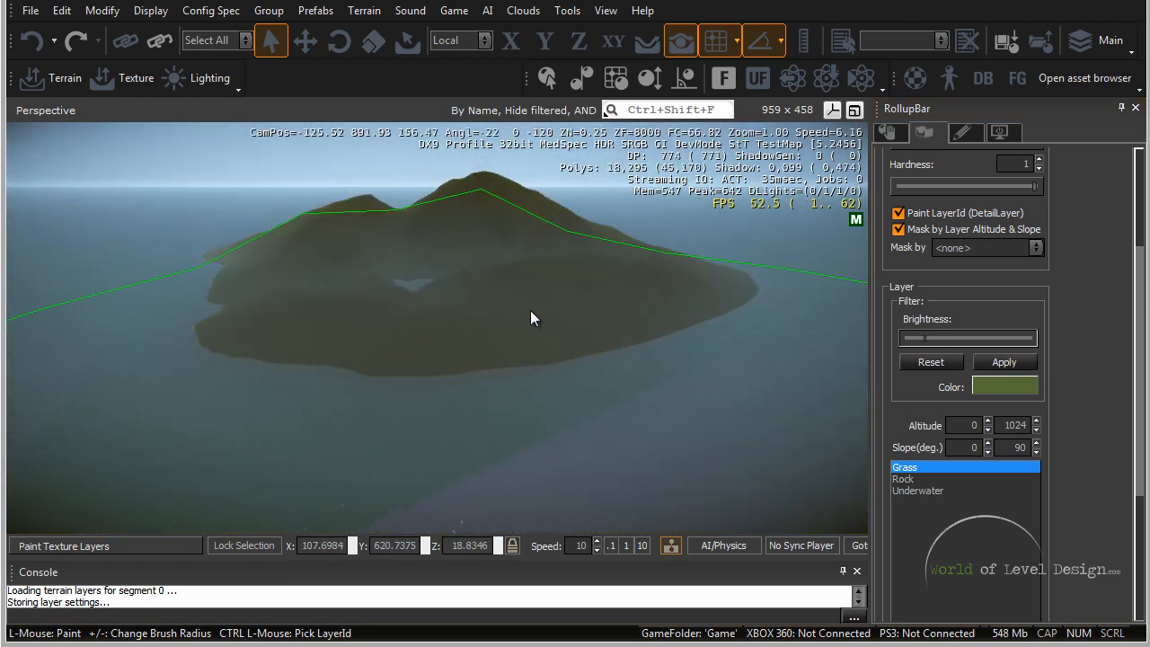
Step: Reduce the layer paint brush to a radius of about 43 and a hardness of 0.55
{"action": "right_click_drag", "start_coordinate": [572, 318], "coordinate": [568, 308]}
{"action": "key", "text": "w"}
{"action": "key", "text": "s"}
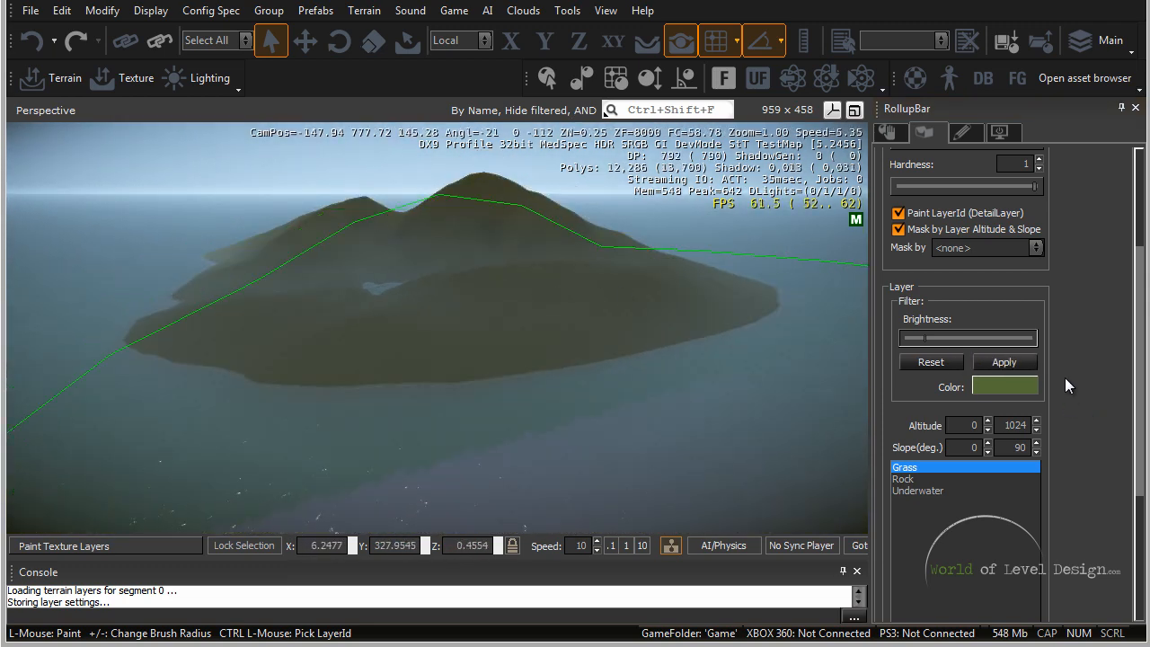
{"action": "left_click_drag", "start_coordinate": [1139, 257], "coordinate": [1138, 210]}
{"action": "left_click_drag", "start_coordinate": [1036, 231], "coordinate": [972, 234]}
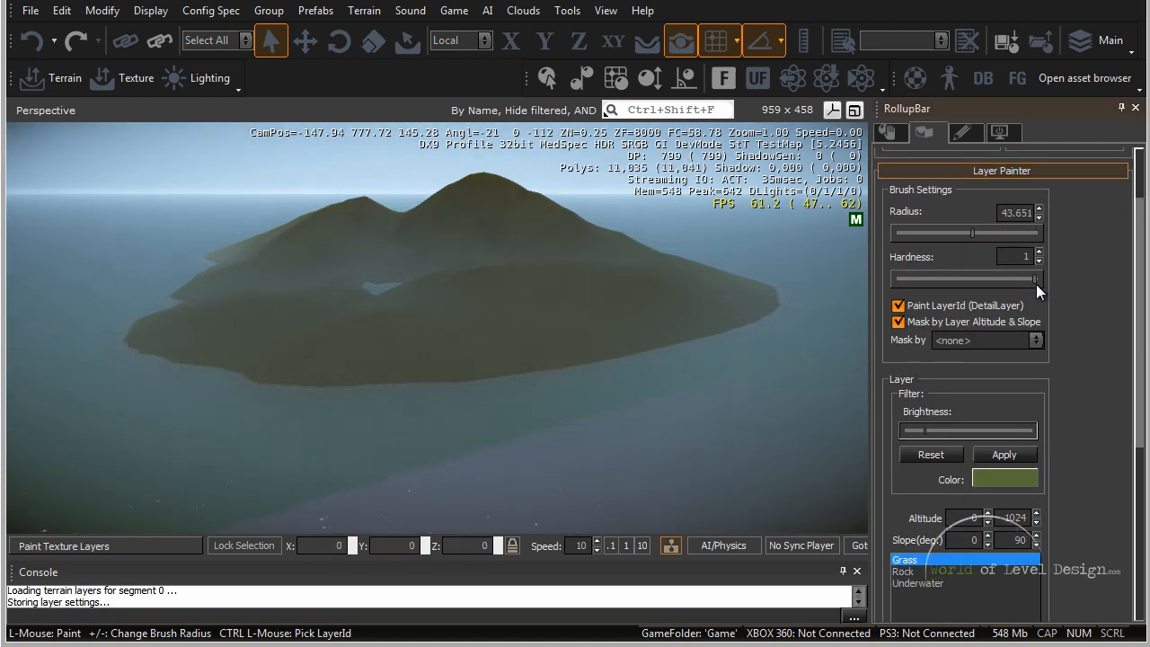
{"action": "left_click_drag", "start_coordinate": [1037, 280], "coordinate": [976, 280]}
Step: Lighten the Grass layer's color to RGB 114, 140, 77, apply it, and check the tint on the island
{"action": "key", "text": "w"}
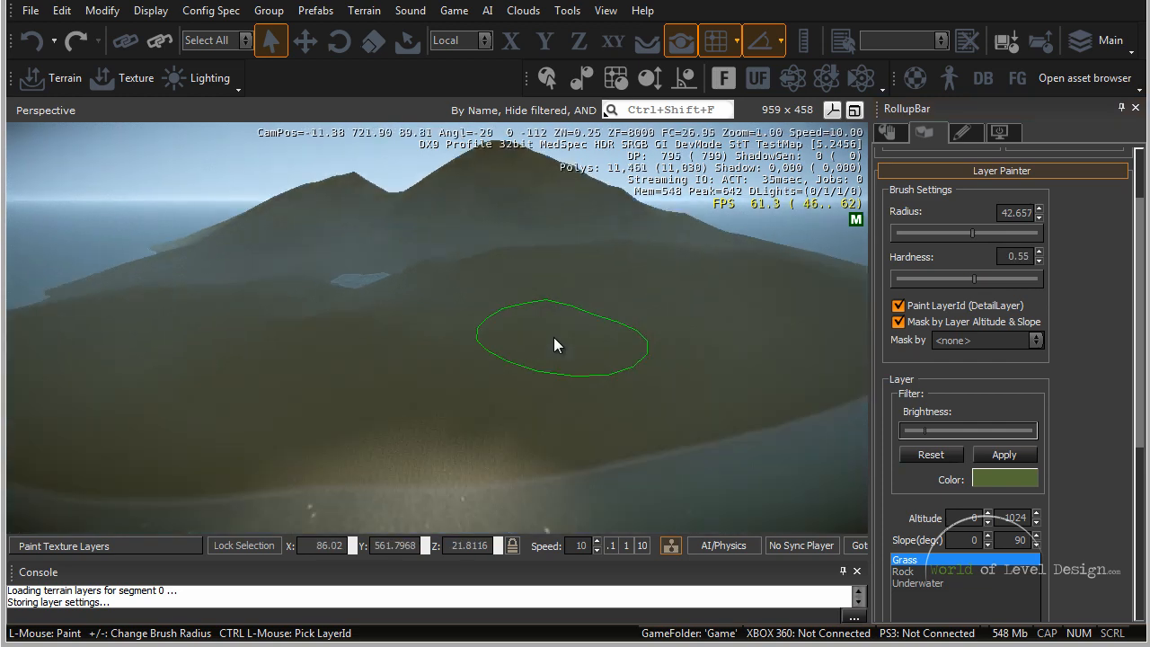
{"action": "left_click", "coordinate": [1002, 480]}
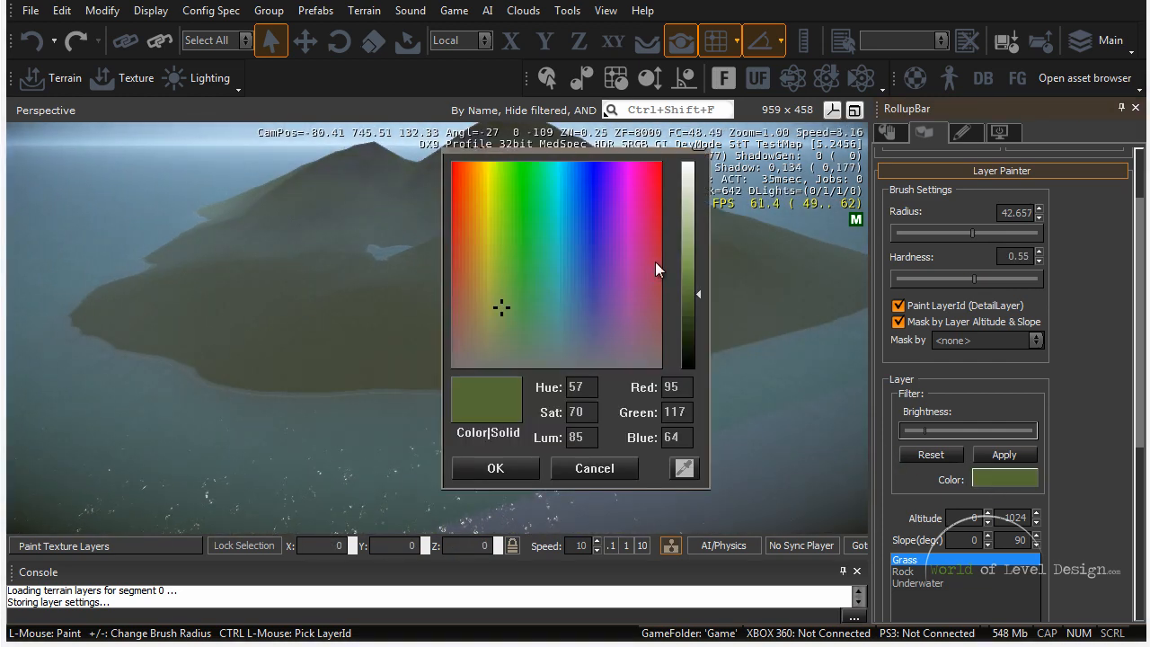
{"action": "mouse_move", "coordinate": [692, 293]}
{"action": "left_mouse_down"}
{"action": "mouse_move", "coordinate": [695, 265]}
{"action": "mouse_move", "coordinate": [690, 286]}
{"action": "left_mouse_up"}
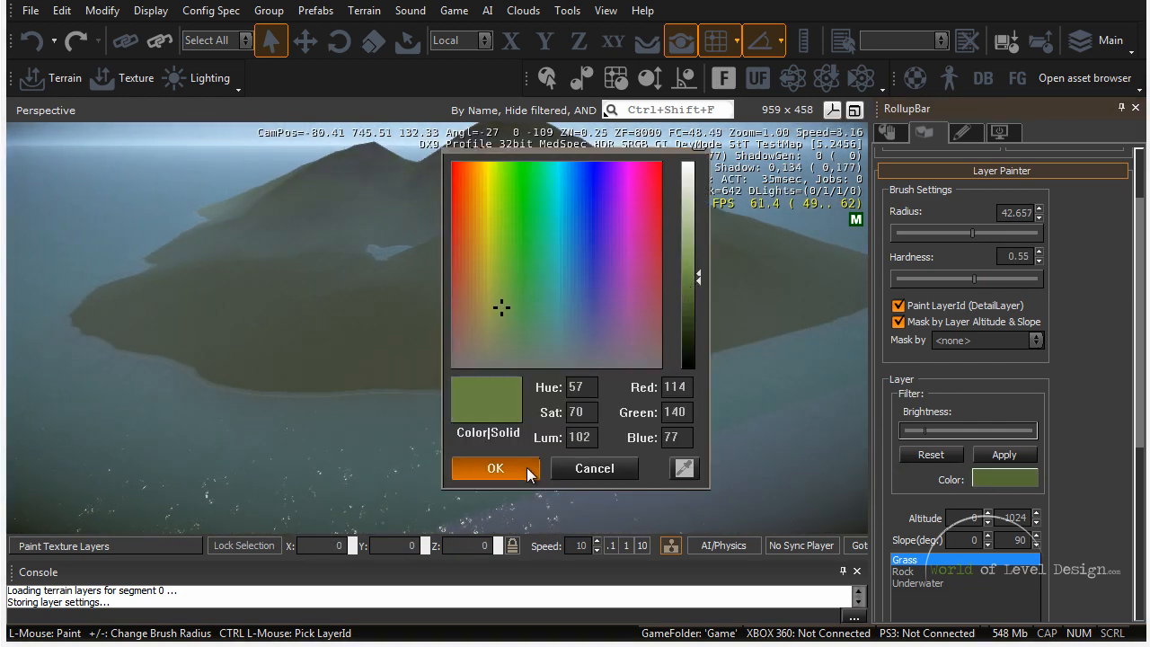
{"action": "left_click", "coordinate": [495, 468]}
{"action": "left_click", "coordinate": [1011, 458]}
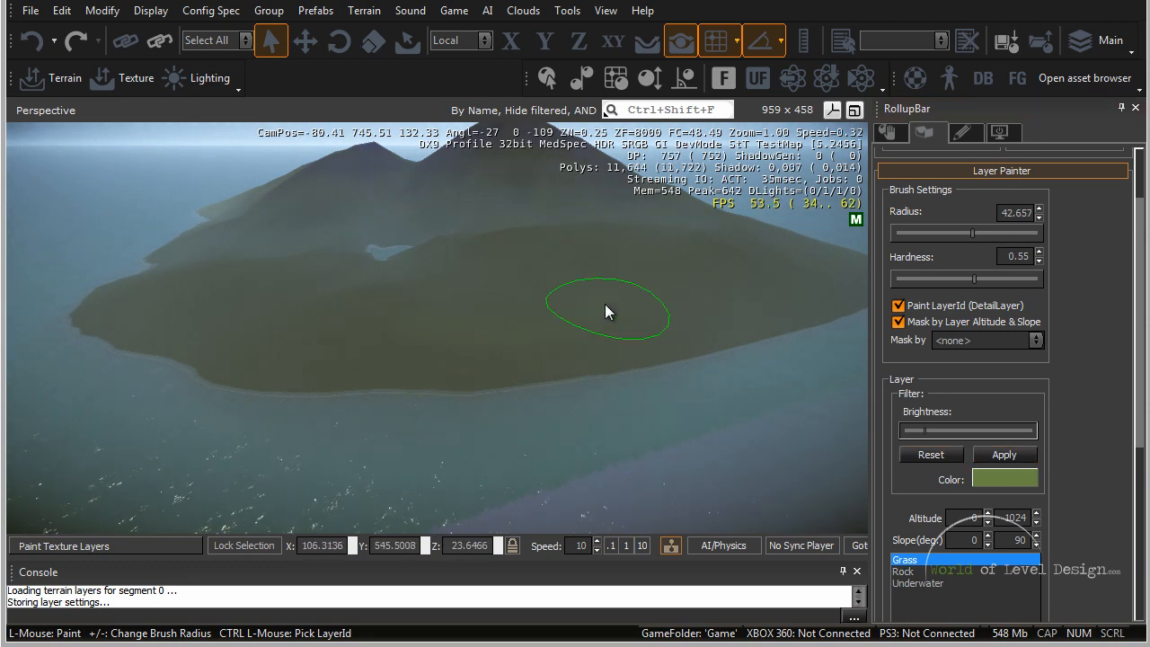
{"action": "key", "text": "w"}
{"action": "right_click_drag", "start_coordinate": [526, 380], "coordinate": [508, 328]}
{"action": "key", "text": "s"}
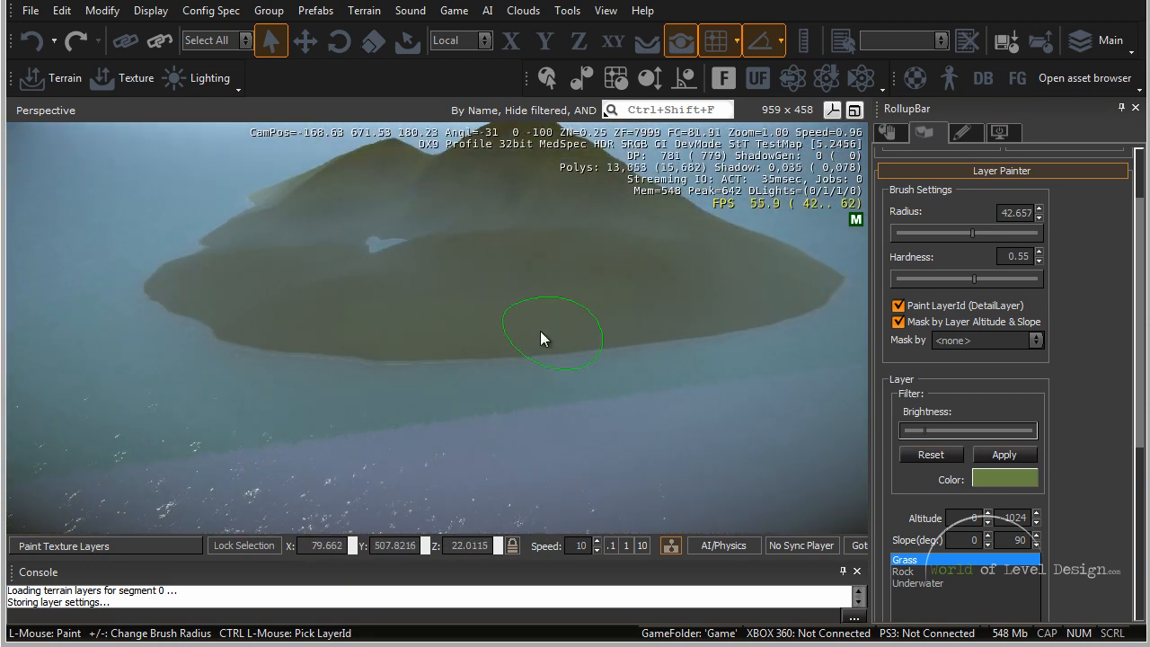
Step: Change the Grass layer's color to a more saturated, brighter green
{"action": "key", "text": "a"}
{"action": "key", "text": "s"}
{"action": "right_click_drag", "start_coordinate": [446, 329], "coordinate": [443, 326]}
{"action": "left_click", "coordinate": [1005, 479]}
{"action": "left_click_drag", "start_coordinate": [503, 308], "coordinate": [501, 282]}
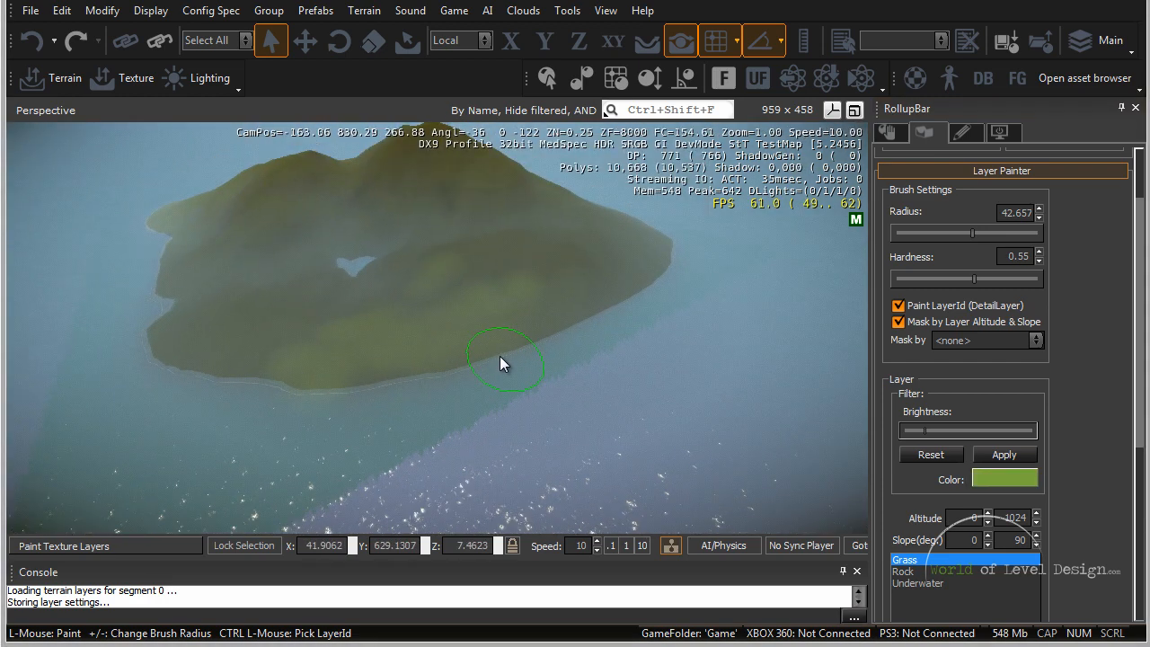
Step: Paint soft patches of the brighter Grass color over the island's lower hills to vary the ground
{"action": "key", "text": "a"}
{"action": "right_click_drag", "start_coordinate": [500, 357], "coordinate": [540, 356]}
{"action": "key", "text": "w"}
{"action": "key", "text": "s"}
{"action": "mouse_move", "coordinate": [424, 284]}
{"action": "left_mouse_down"}
{"action": "mouse_move", "coordinate": [516, 314]}
{"action": "mouse_move", "coordinate": [360, 313]}
{"action": "mouse_move", "coordinate": [471, 338]}
{"action": "mouse_move", "coordinate": [409, 307]}
{"action": "mouse_move", "coordinate": [437, 354]}
{"action": "left_mouse_up"}
{"action": "key", "text": "a"}
{"action": "mouse_move", "coordinate": [437, 354]}
{"action": "right_mouse_down"}
{"action": "mouse_move", "coordinate": [452, 361]}
{"action": "mouse_move", "coordinate": [418, 337]}
{"action": "mouse_move", "coordinate": [455, 324]}
{"action": "right_mouse_up"}
{"action": "key", "text": "w"}
{"action": "mouse_move", "coordinate": [455, 323]}
{"action": "left_mouse_down"}
{"action": "mouse_move", "coordinate": [343, 269]}
{"action": "mouse_move", "coordinate": [224, 403]}
{"action": "left_mouse_up"}
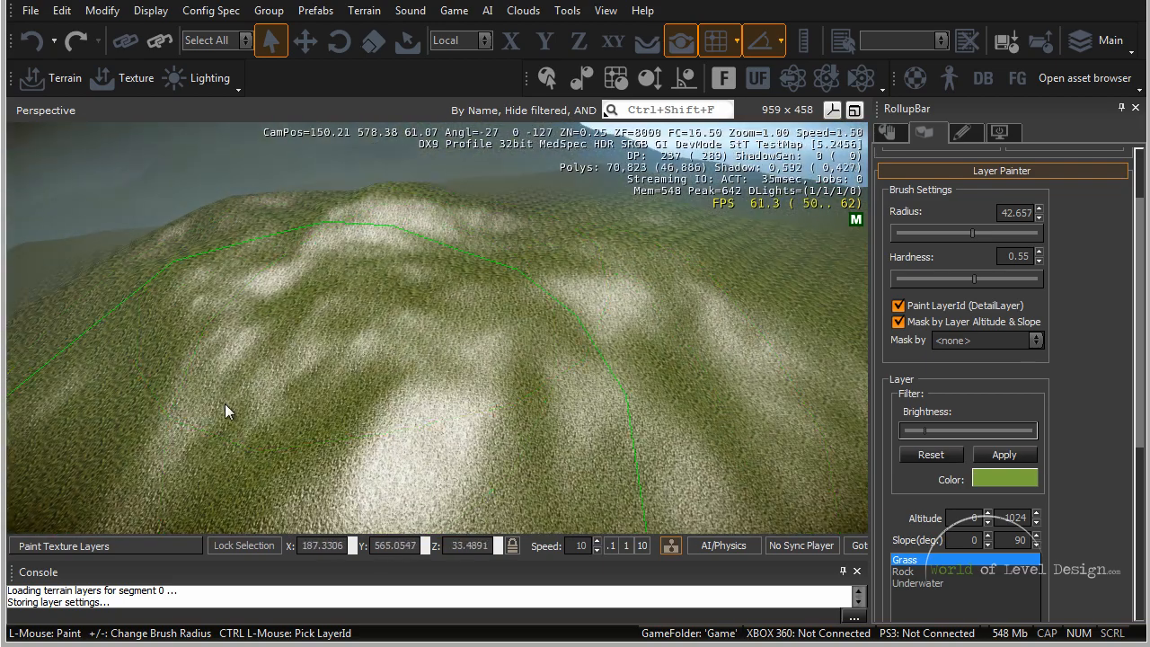
Step: Inspect the varied grass up close and add more bright Grass patches on another side of the island
{"action": "right_click_drag", "start_coordinate": [331, 369], "coordinate": [324, 368]}
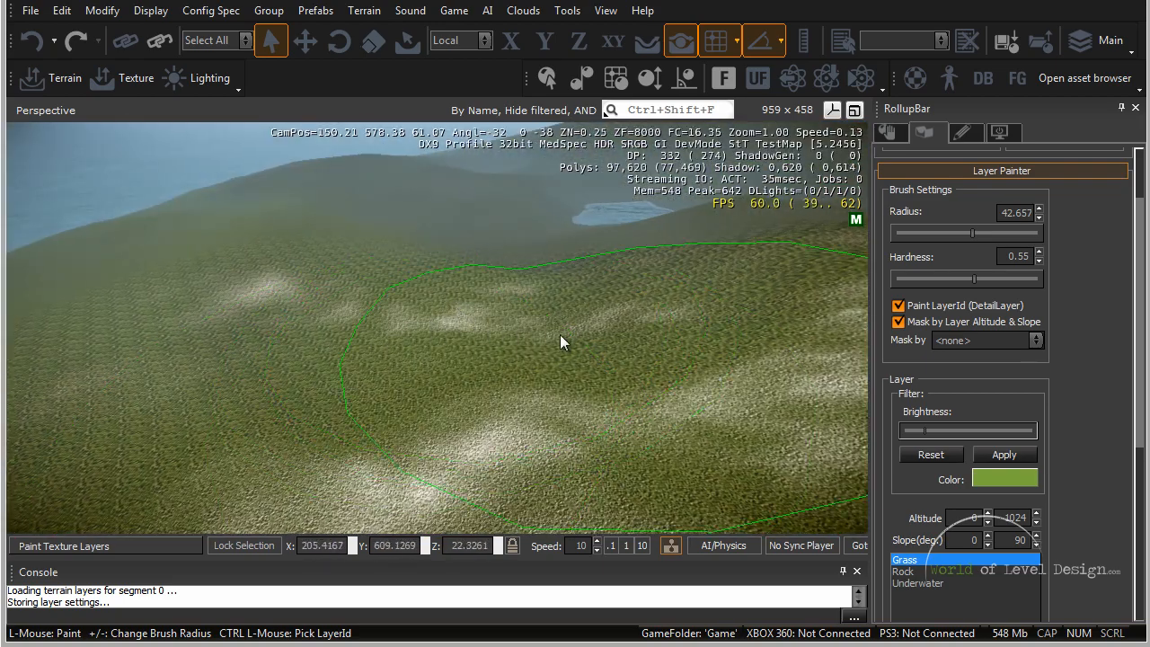
{"action": "key", "text": "w"}
{"action": "mouse_move", "coordinate": [558, 332]}
{"action": "right_mouse_down"}
{"action": "mouse_move", "coordinate": [546, 402]}
{"action": "mouse_move", "coordinate": [525, 383]}
{"action": "mouse_move", "coordinate": [530, 360]}
{"action": "right_mouse_up"}
{"action": "key", "text": "s"}
{"action": "key", "text": "d"}
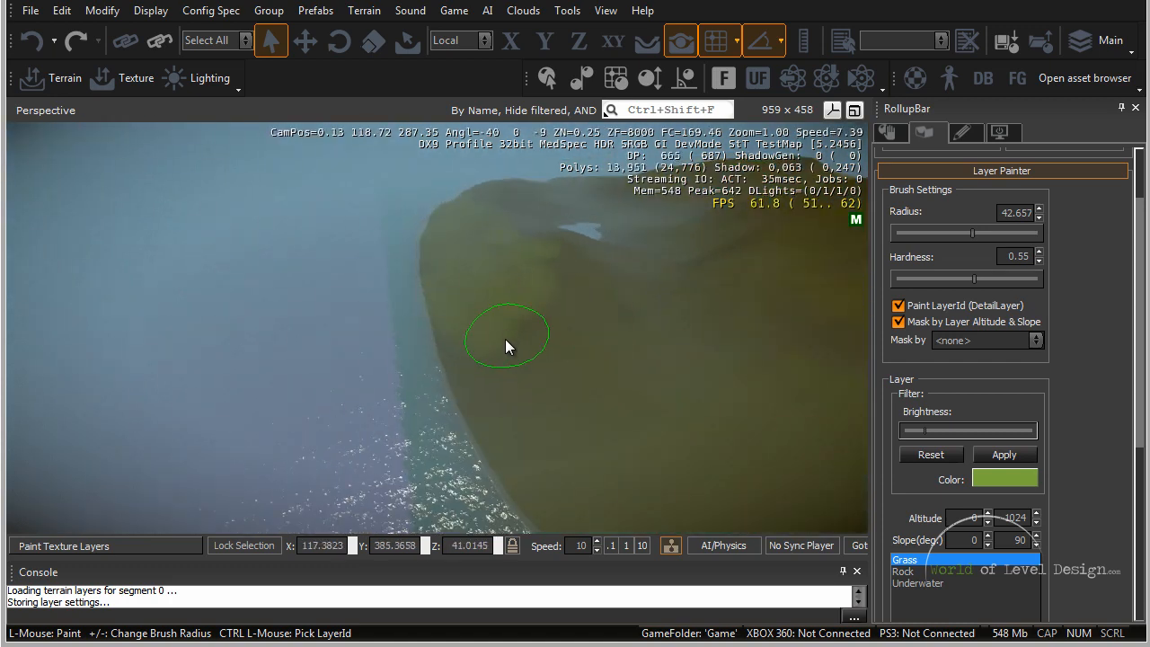
{"action": "mouse_move", "coordinate": [544, 408]}
{"action": "left_mouse_down"}
{"action": "mouse_move", "coordinate": [577, 306]}
{"action": "mouse_move", "coordinate": [599, 368]}
{"action": "mouse_move", "coordinate": [551, 372]}
{"action": "mouse_move", "coordinate": [668, 365]}
{"action": "left_mouse_up"}
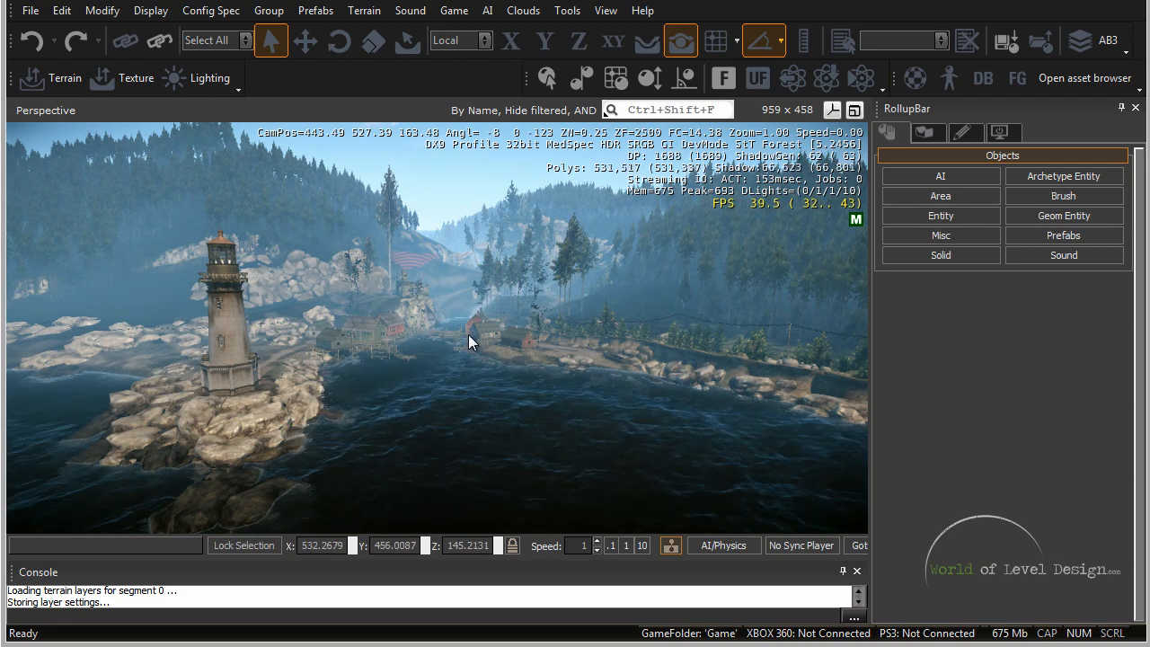
Step: Open the Forest level's terrain texture layers and check the base texture of the layers from Grass1 to Ground_Soil
{"action": "key", "text": "w"}
{"action": "right_click_drag", "start_coordinate": [469, 334], "coordinate": [422, 337]}
{"action": "key", "text": "w"}
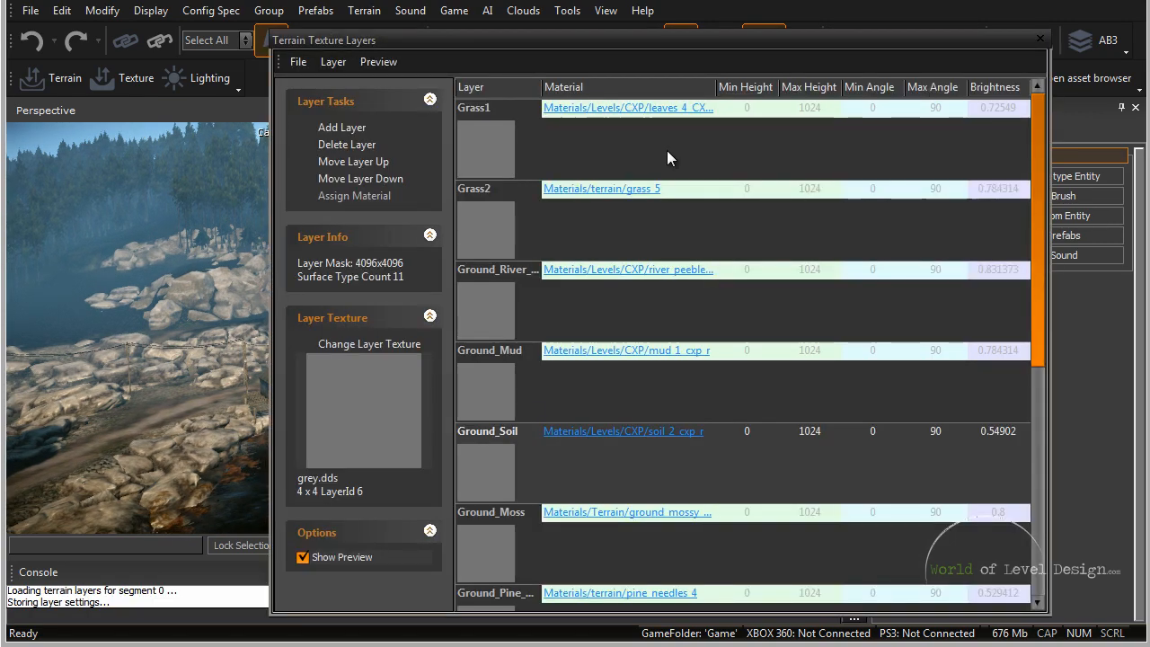
{"action": "left_click", "coordinate": [667, 150]}
{"action": "left_click", "coordinate": [668, 215]}
{"action": "left_click", "coordinate": [603, 404]}
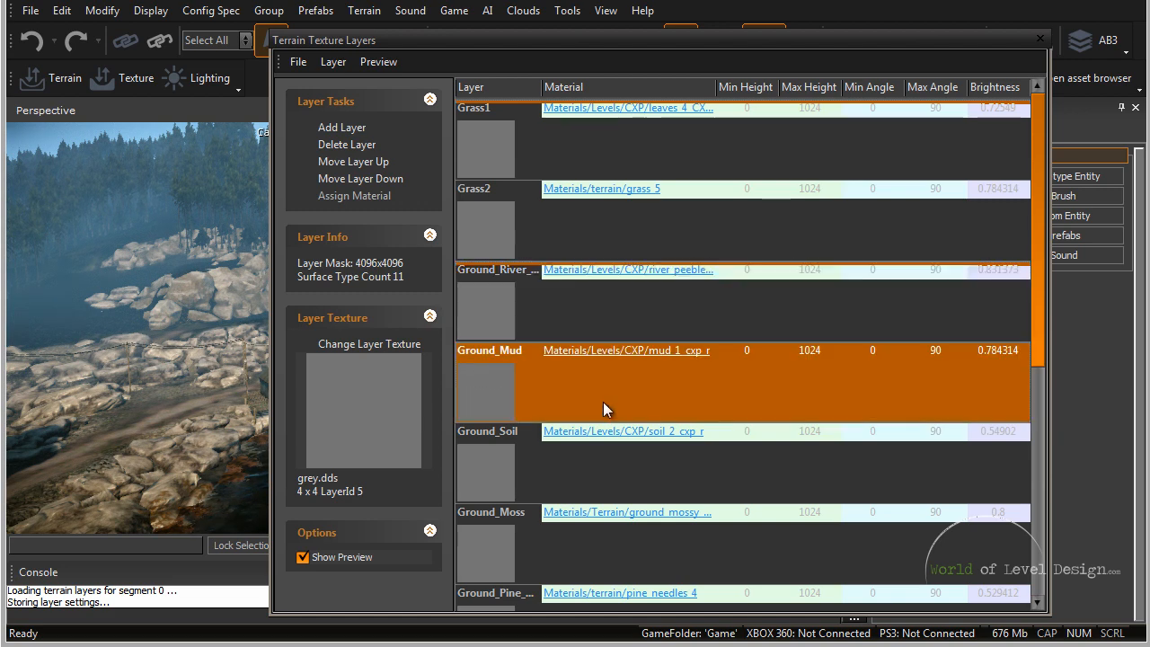
{"action": "left_click", "coordinate": [582, 474]}
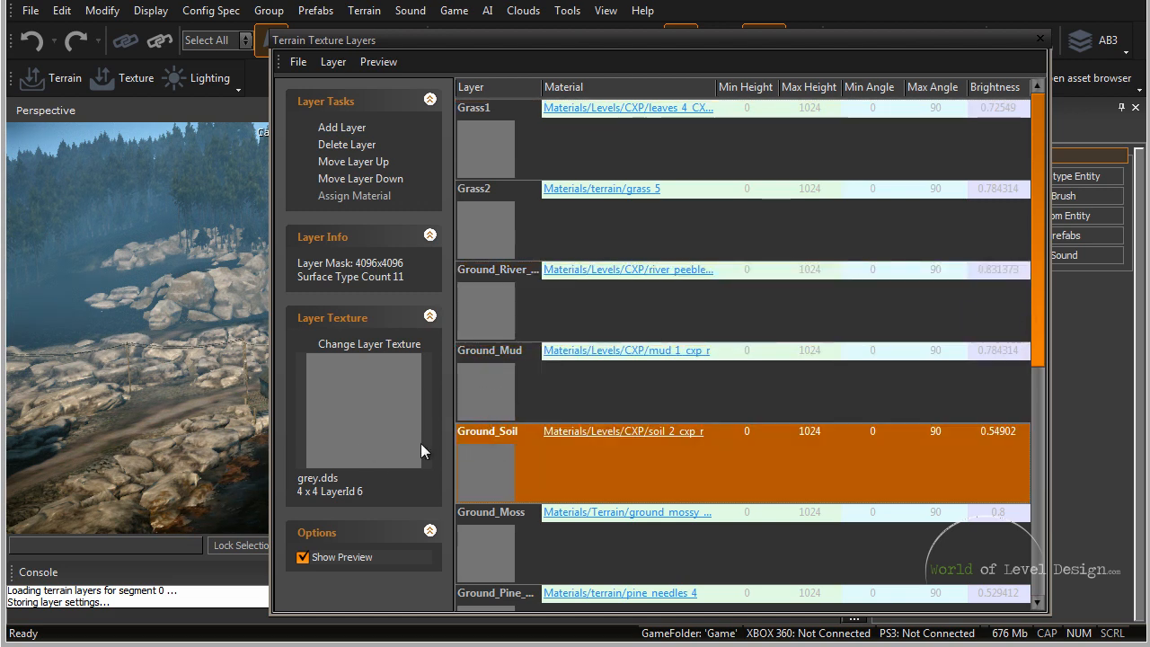
{"action": "left_click", "coordinate": [591, 400]}
{"action": "left_click", "coordinate": [563, 316]}
{"action": "left_click", "coordinate": [591, 240]}
{"action": "left_click", "coordinate": [589, 147]}
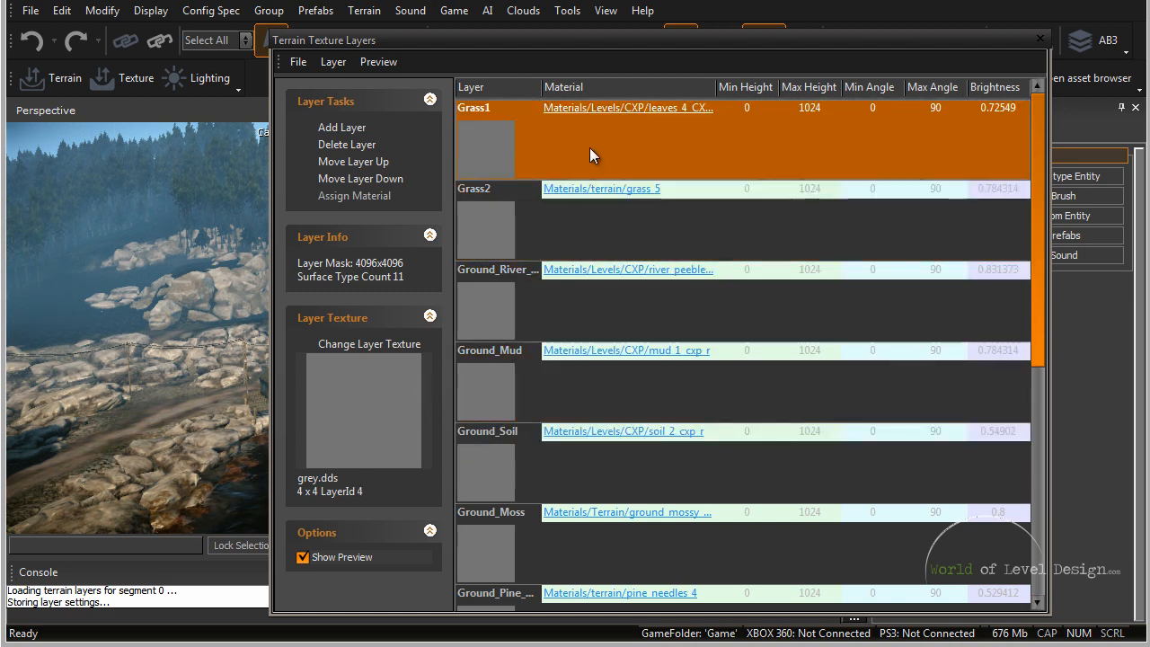
Step: Check the base texture of Rock_Cave, Stones1 and Stones2, and recheck Grass1, Grass2 and the river pebbles layer
{"action": "left_click_drag", "start_coordinate": [1036, 229], "coordinate": [870, 506]}
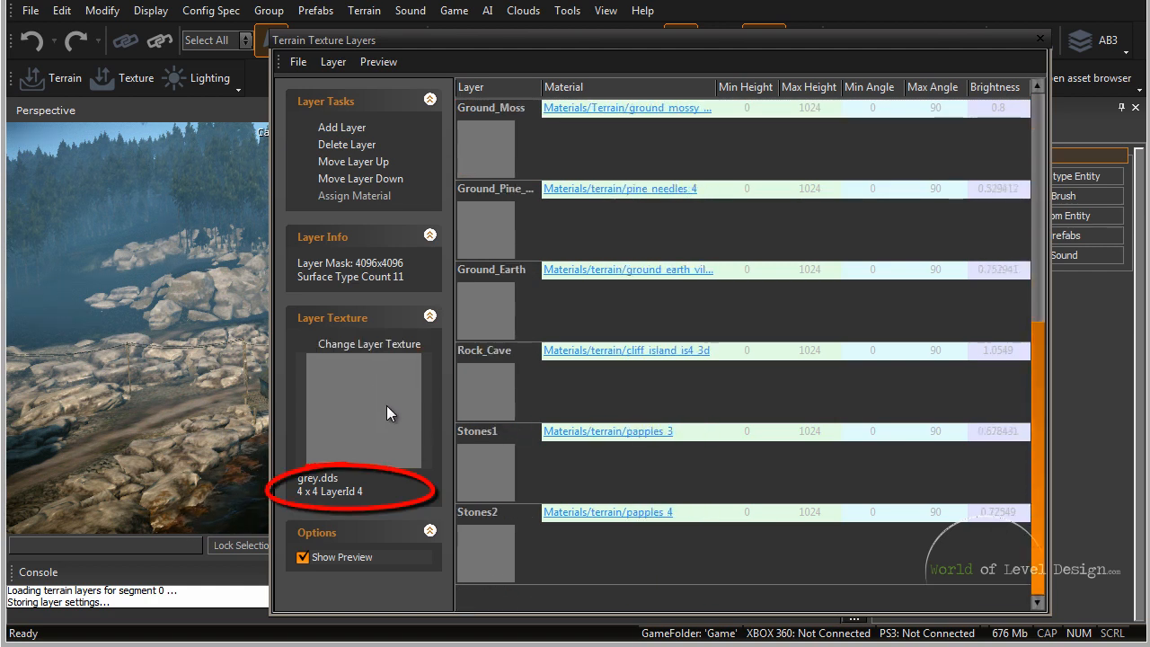
{"action": "left_click", "coordinate": [568, 479]}
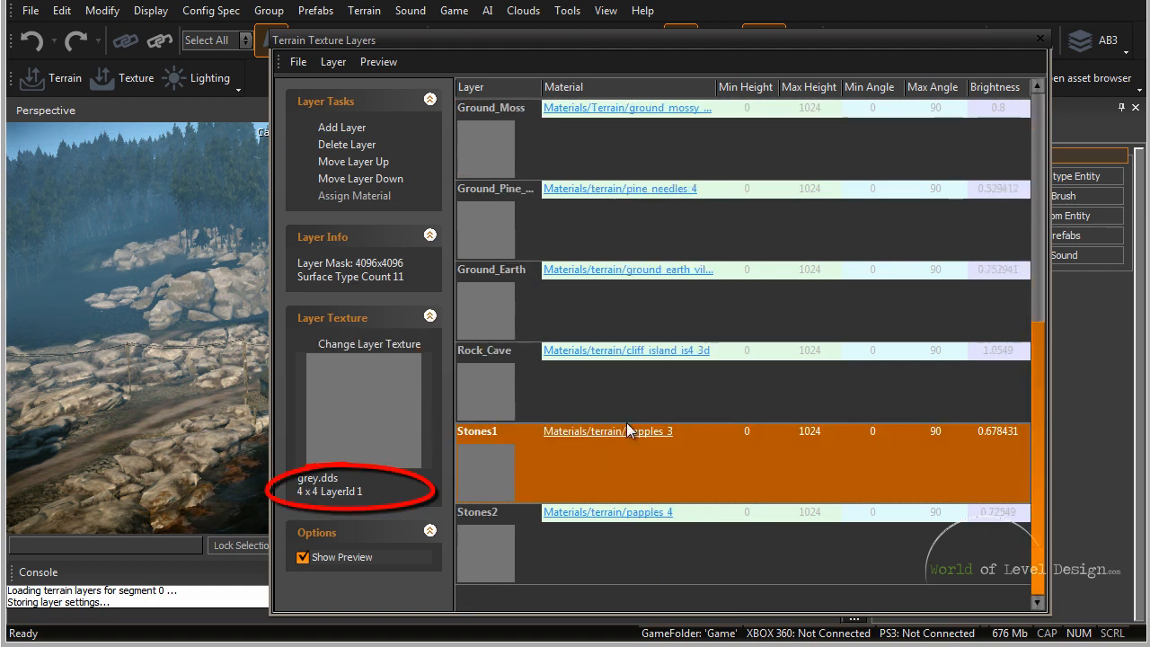
{"action": "left_click", "coordinate": [640, 396]}
{"action": "left_click", "coordinate": [656, 541]}
{"action": "left_click_drag", "start_coordinate": [1040, 461], "coordinate": [1043, 232]}
{"action": "left_click", "coordinate": [564, 156]}
{"action": "left_click", "coordinate": [611, 232]}
{"action": "left_click", "coordinate": [624, 302]}
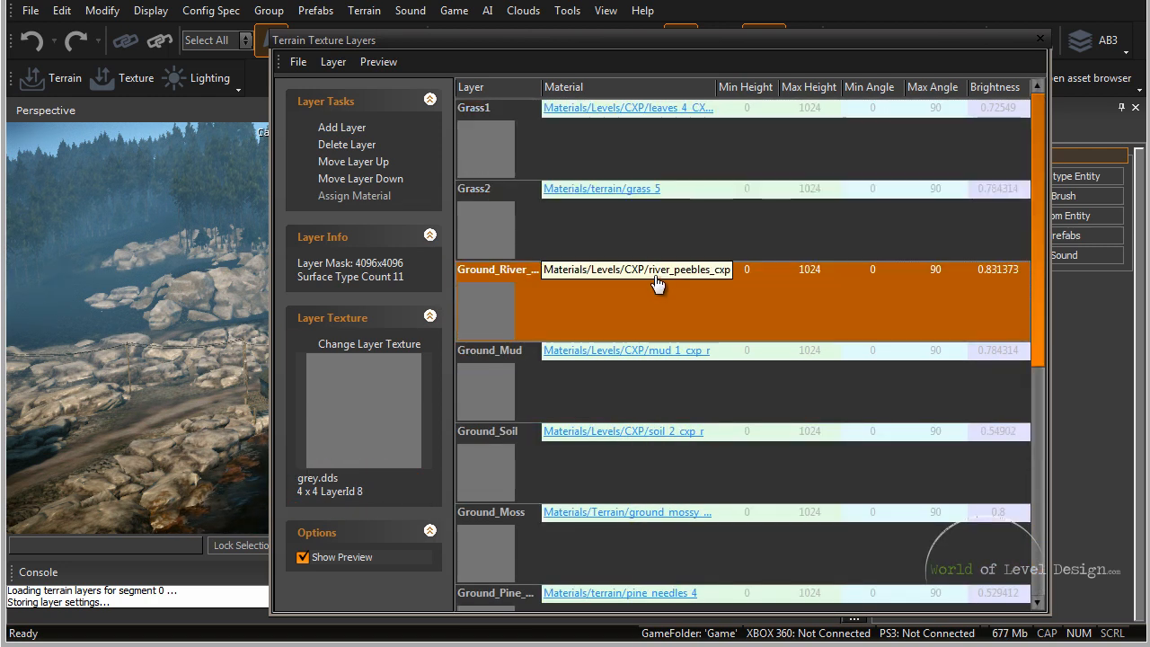
Step: Open the river pebbles and Ground_Mud layer materials and look through the levels/cxp material folder
{"action": "left_click", "coordinate": [628, 270]}
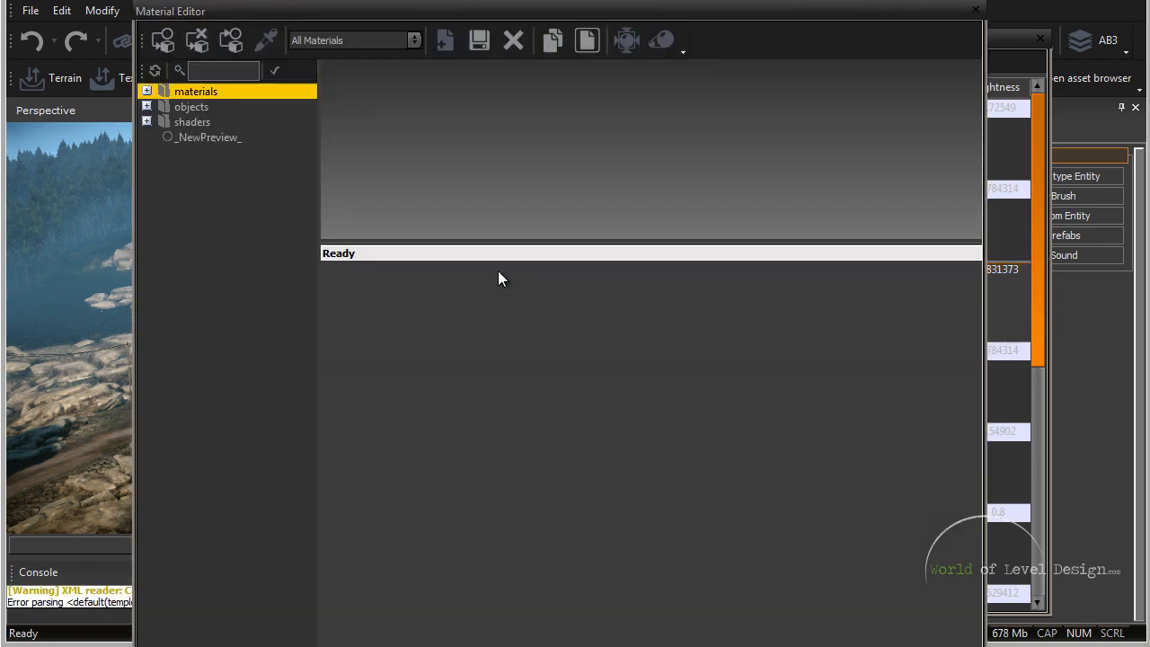
{"action": "left_click", "coordinate": [976, 9]}
{"action": "left_click", "coordinate": [655, 352]}
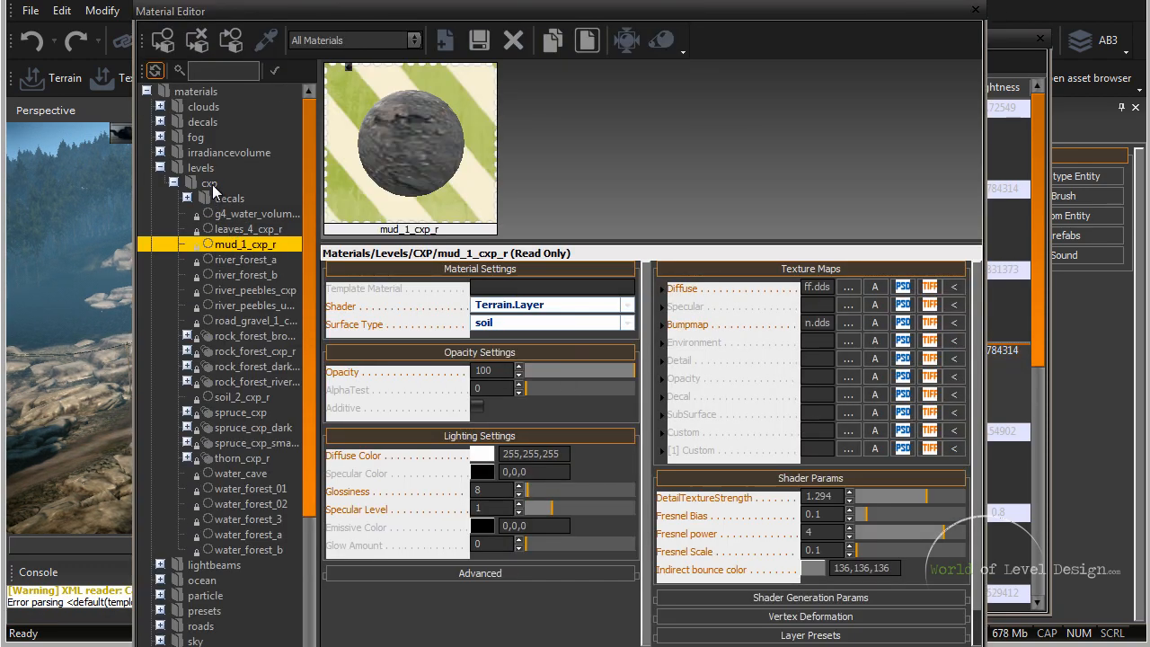
{"action": "scroll", "coordinate": [311, 333], "scroll_direction": "down", "scroll_amount": 5}
{"action": "scroll", "coordinate": [312, 374], "scroll_direction": "up", "scroll_amount": 3}
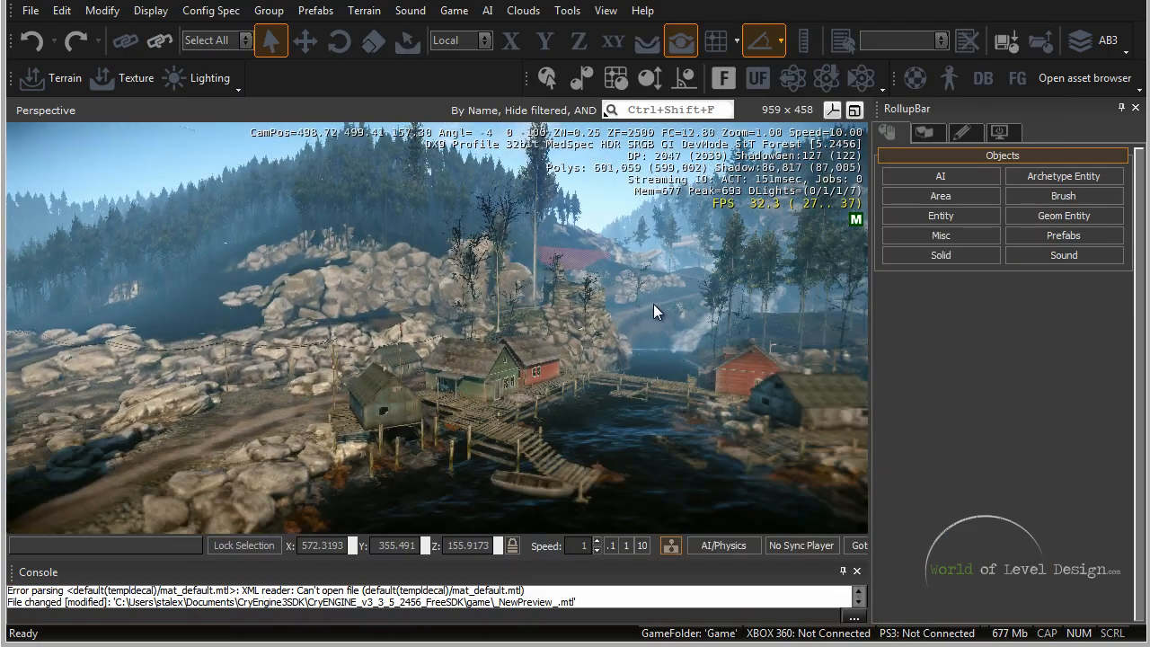
Step: Examine the Forest level's rocky hillsides, paths and fishing village from several distances
{"action": "key", "text": "w"}
{"action": "right_click_drag", "start_coordinate": [653, 303], "coordinate": [657, 306]}
{"action": "key", "text": "s"}
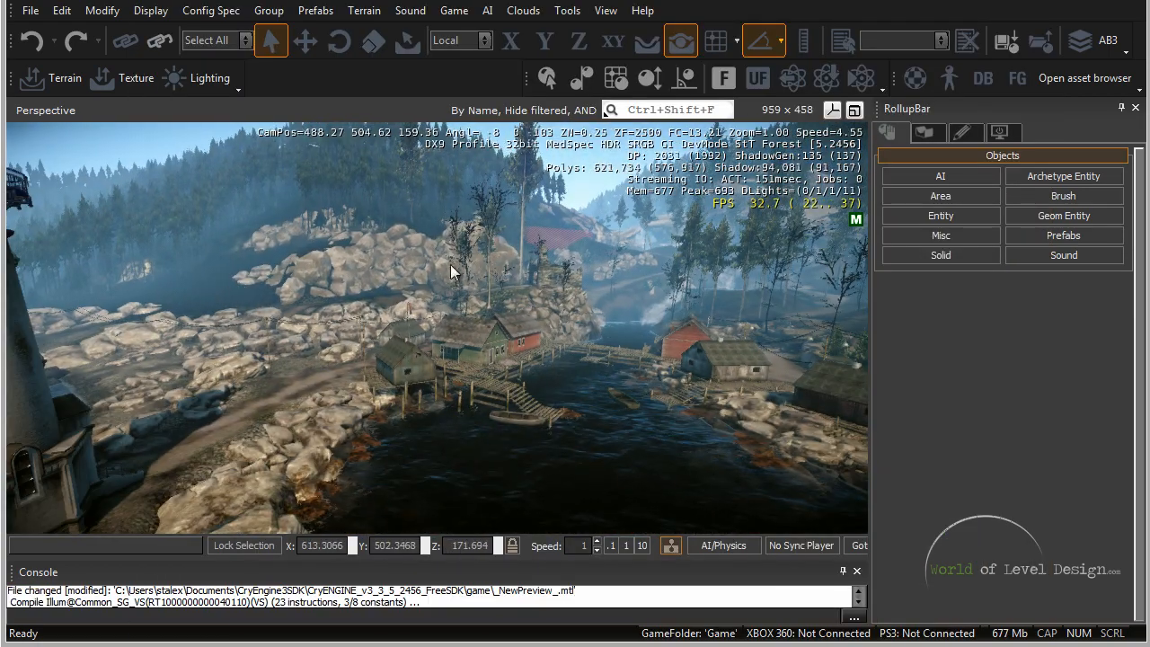
{"action": "right_click_drag", "start_coordinate": [340, 319], "coordinate": [381, 300]}
{"action": "key", "text": "w"}
{"action": "key", "text": "w"}
{"action": "right_click_drag", "start_coordinate": [469, 341], "coordinate": [468, 345]}
{"action": "key", "text": "s"}
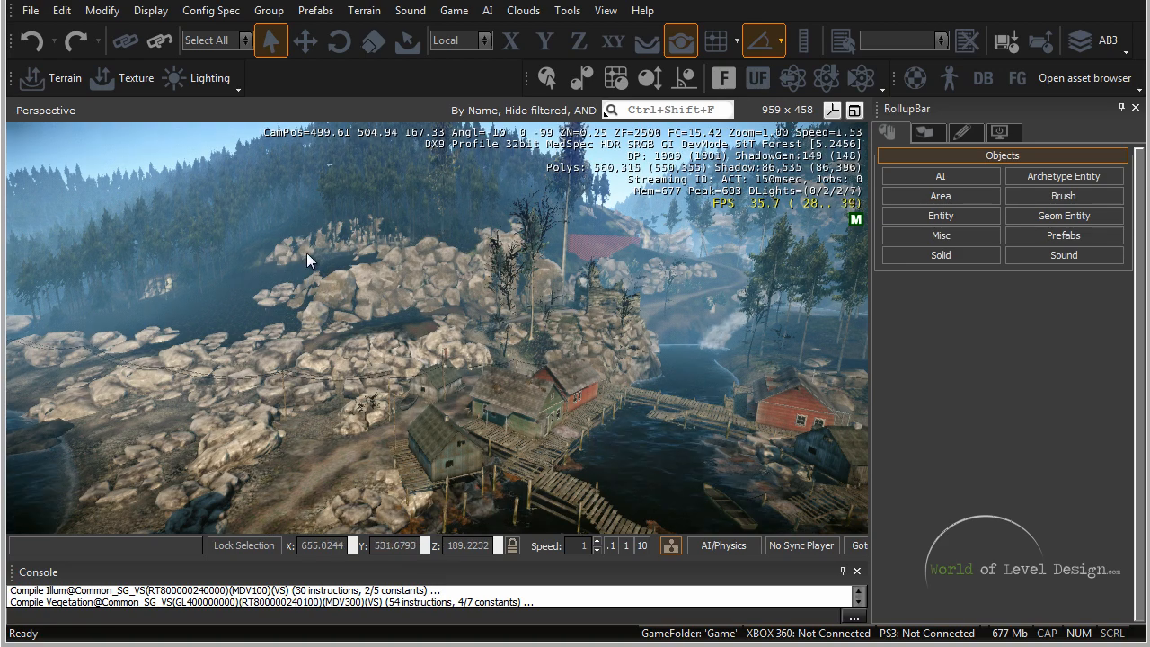
{"action": "key", "text": "w"}
{"action": "right_click_drag", "start_coordinate": [390, 318], "coordinate": [391, 319]}
{"action": "key", "text": "s"}
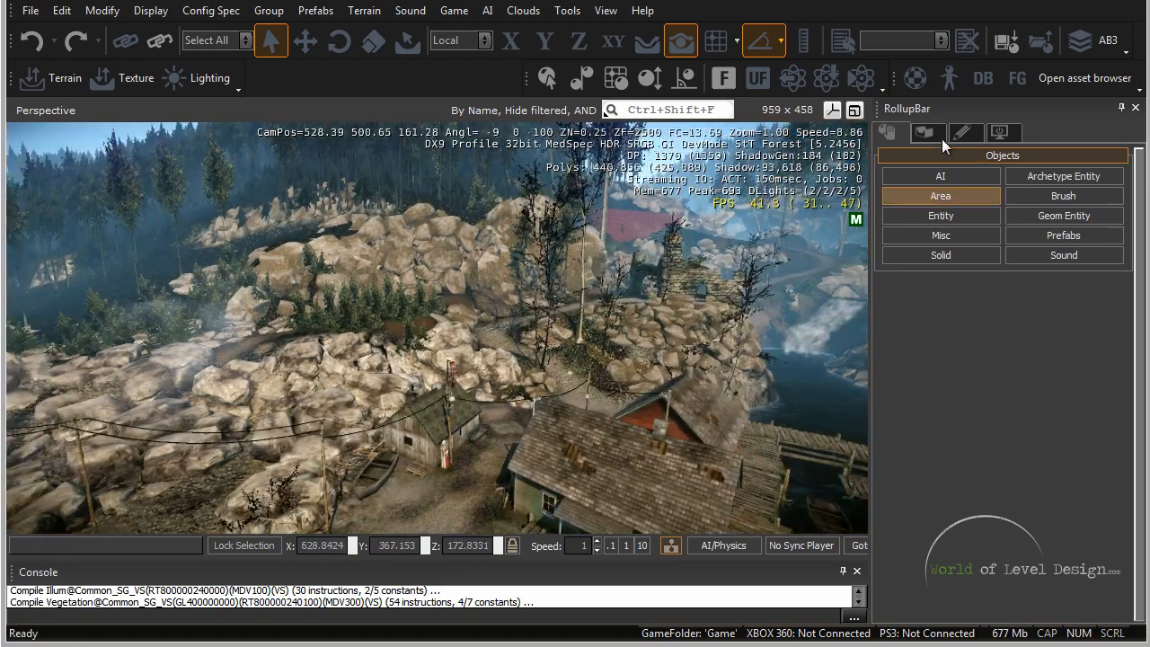
Step: Open the Layer Painter and view the color and brightness of Grass1, Grass2 and Ground_River_Pebbles
{"action": "left_click", "coordinate": [928, 130]}
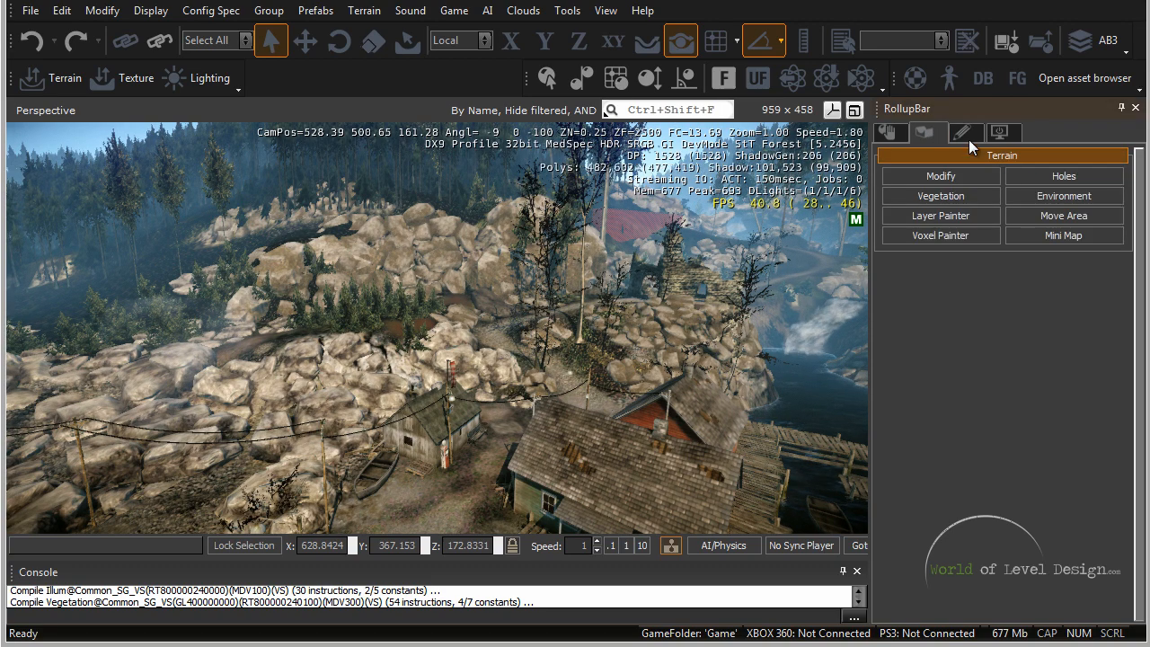
{"action": "left_click", "coordinate": [952, 214]}
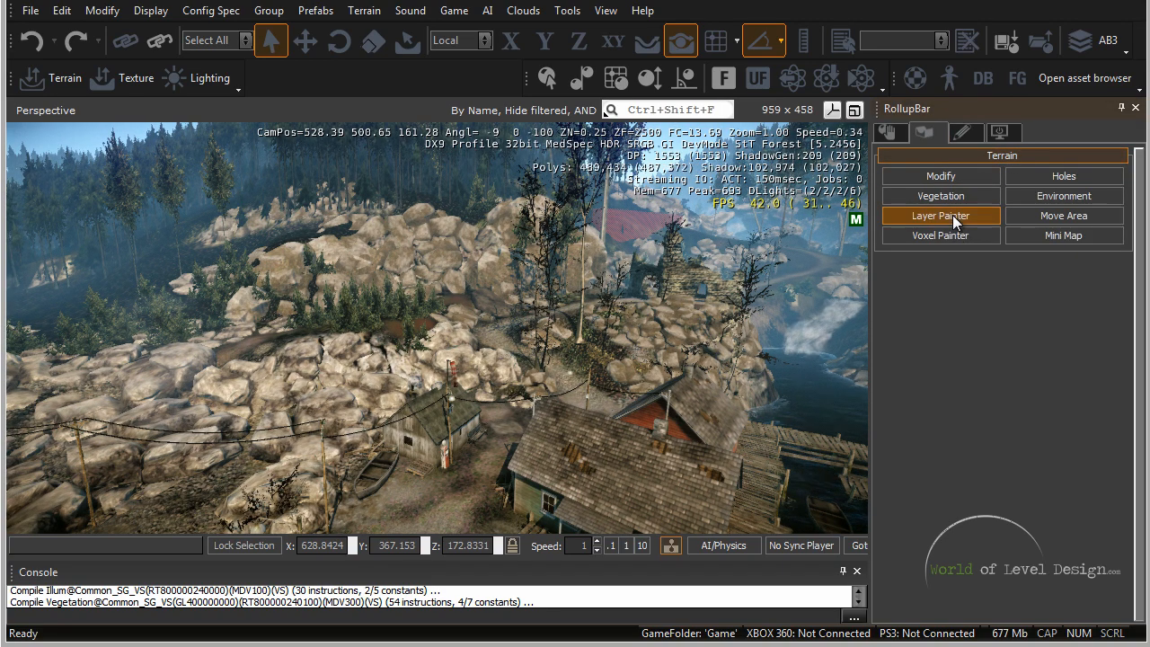
{"action": "left_click_drag", "start_coordinate": [1142, 358], "coordinate": [1136, 464]}
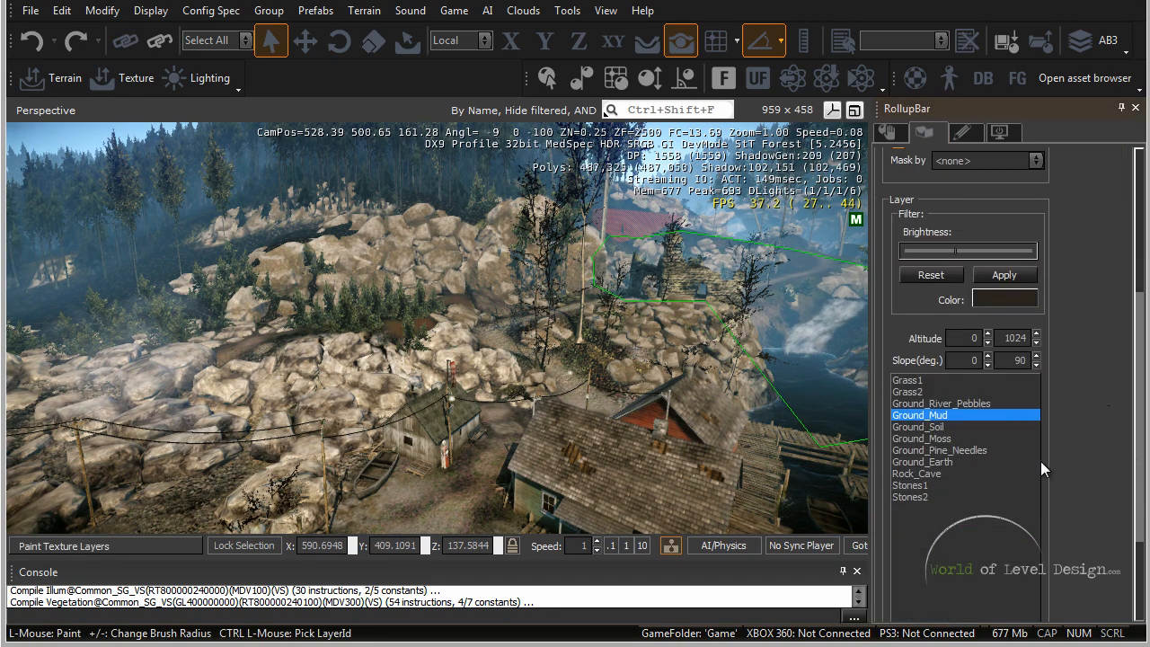
{"action": "left_click", "coordinate": [934, 380]}
{"action": "left_click", "coordinate": [948, 391]}
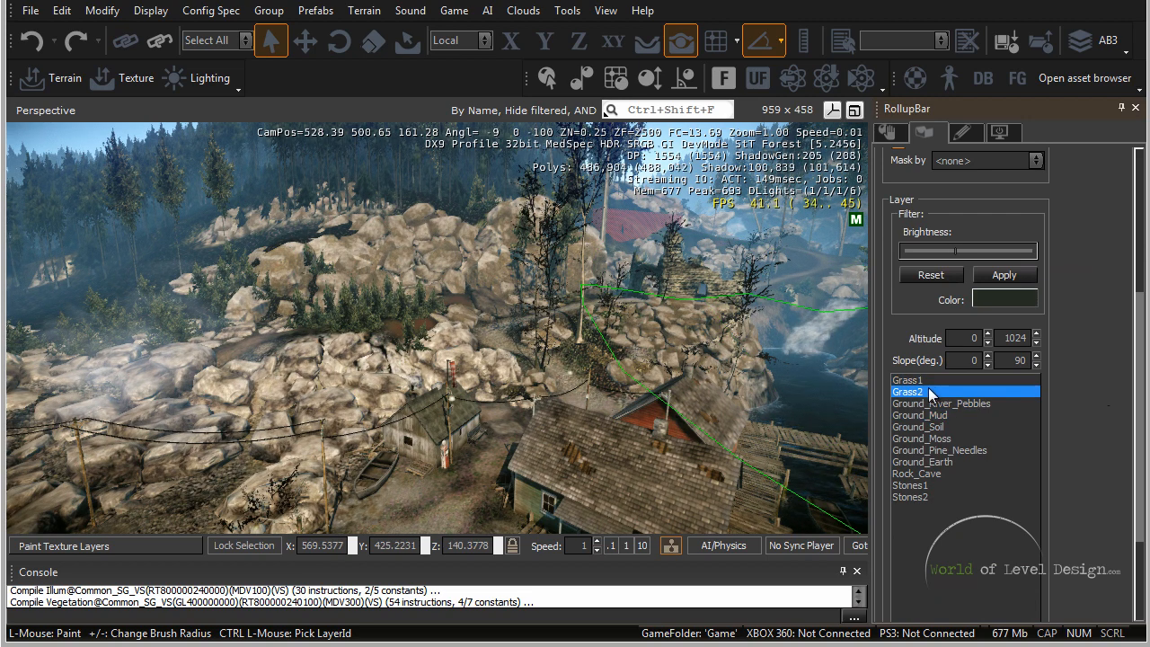
{"action": "left_click", "coordinate": [928, 403]}
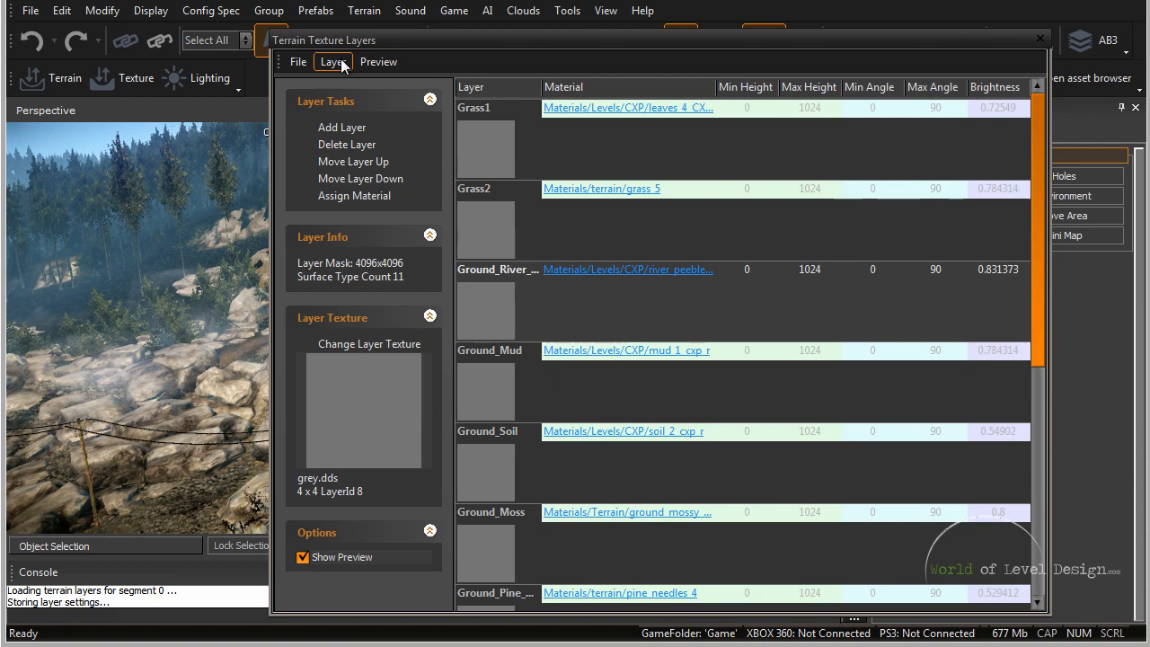
Step: Close the texture layers window and view the Layer Painter colors of Ground_Soil, Ground_Moss, Ground_Pine_Needles and Ground_Earth
{"action": "left_click", "coordinate": [1040, 39]}
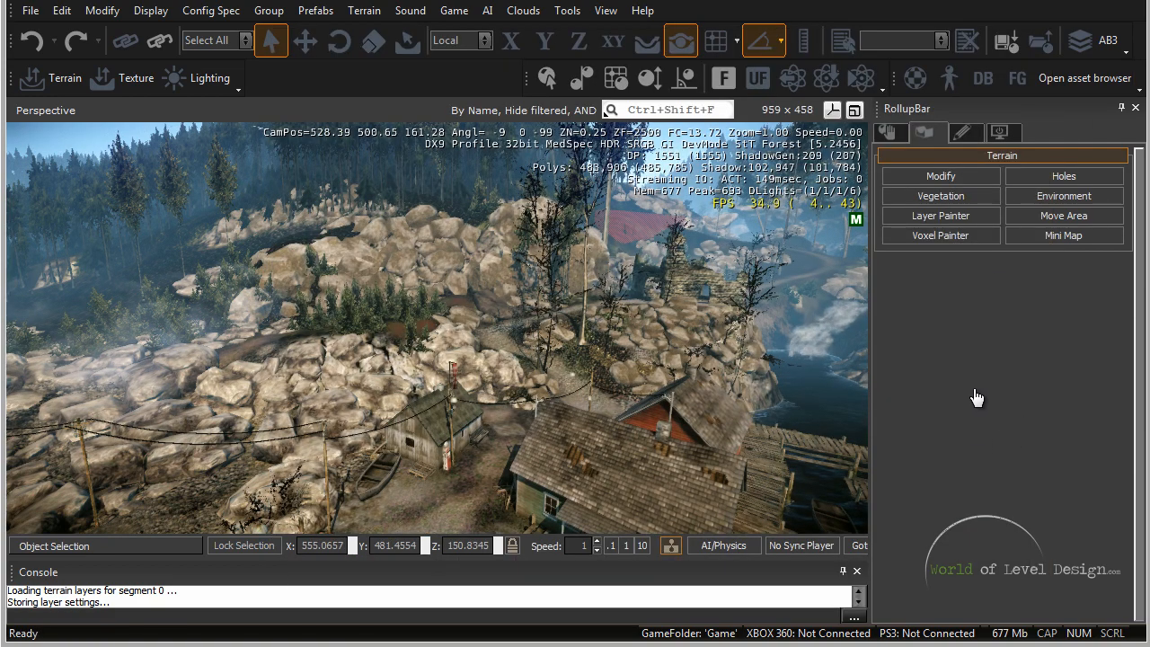
{"action": "left_click", "coordinate": [967, 219]}
{"action": "left_click_drag", "start_coordinate": [1143, 382], "coordinate": [1143, 522]}
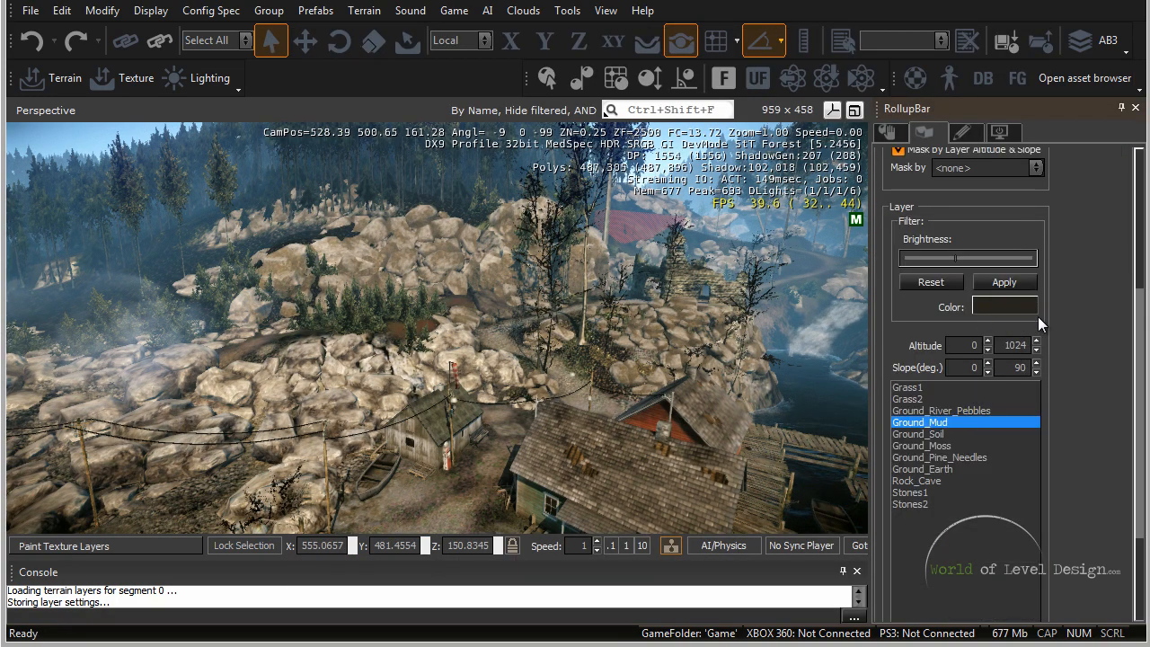
{"action": "left_click", "coordinate": [916, 435]}
{"action": "left_click", "coordinate": [921, 447]}
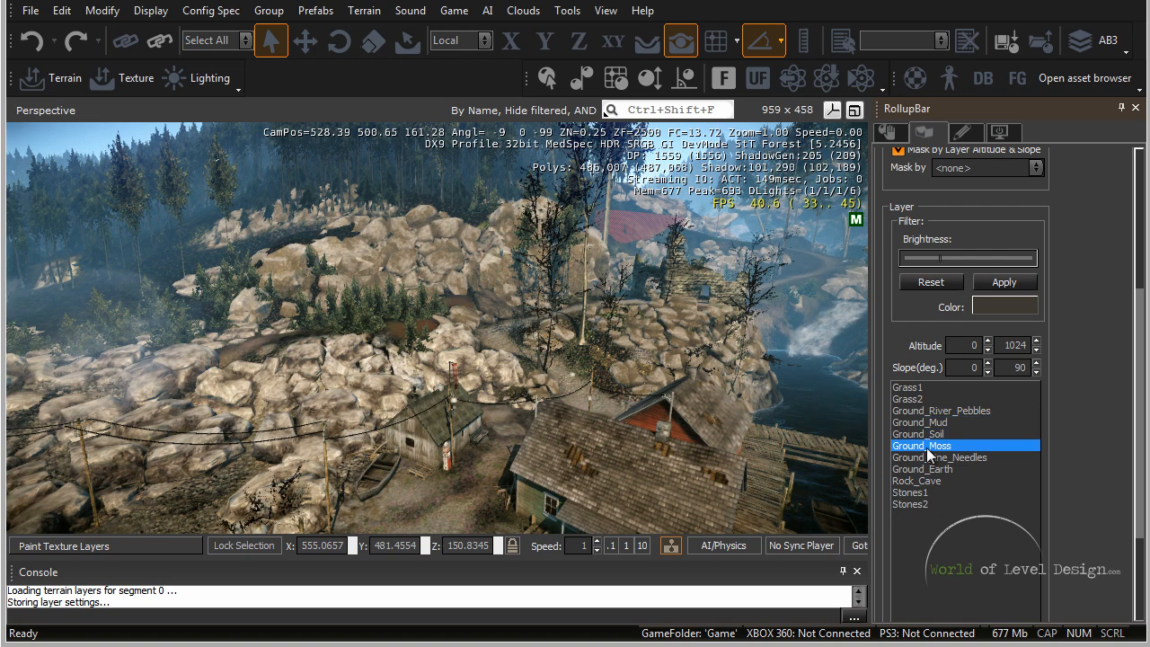
{"action": "left_click", "coordinate": [928, 459]}
{"action": "left_click", "coordinate": [930, 469]}
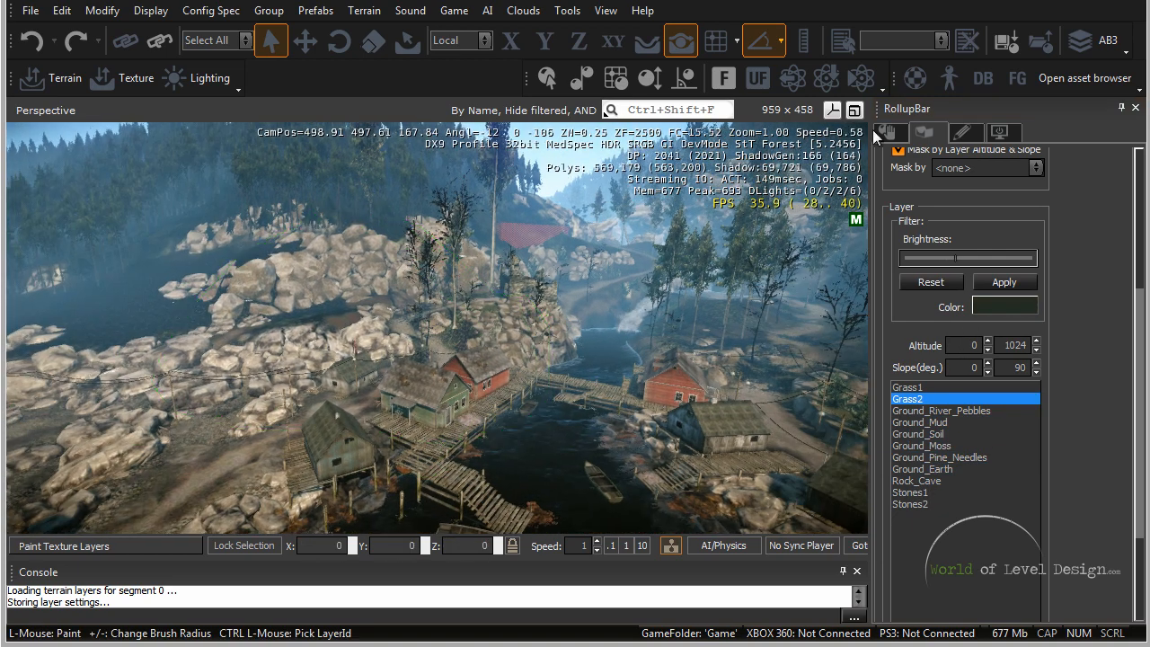
Step: Turn off fog and ocean in the Forest level's render settings
{"action": "left_click", "coordinate": [973, 138]}
{"action": "left_click", "coordinate": [892, 385]}
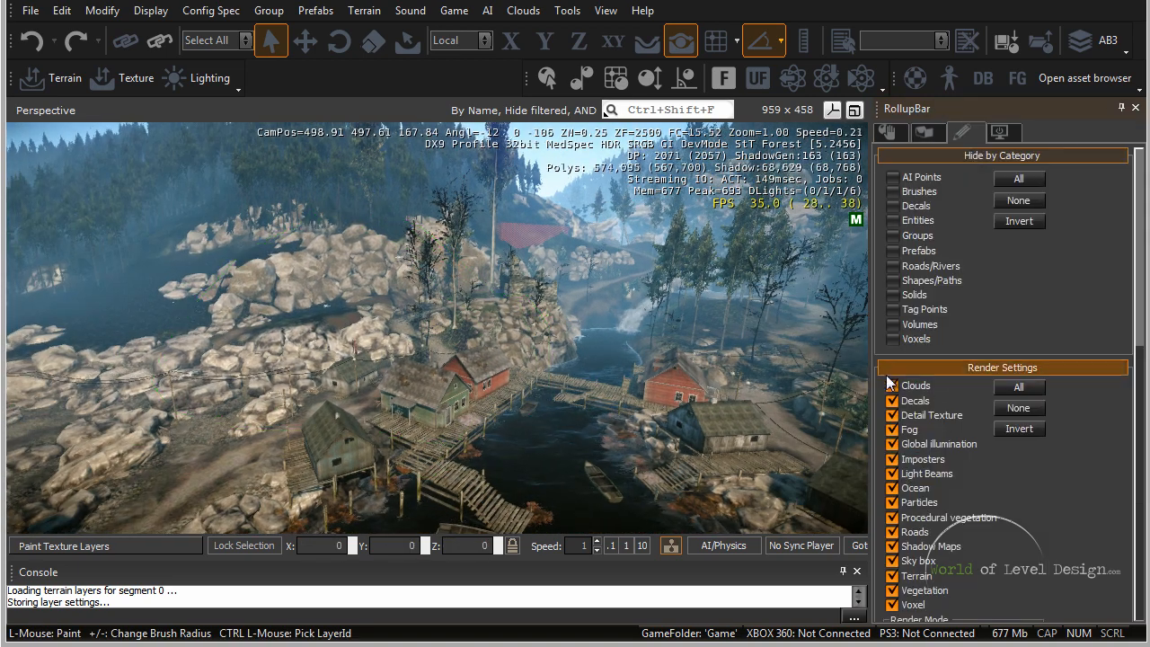
{"action": "left_click", "coordinate": [892, 400]}
{"action": "left_click", "coordinate": [893, 416]}
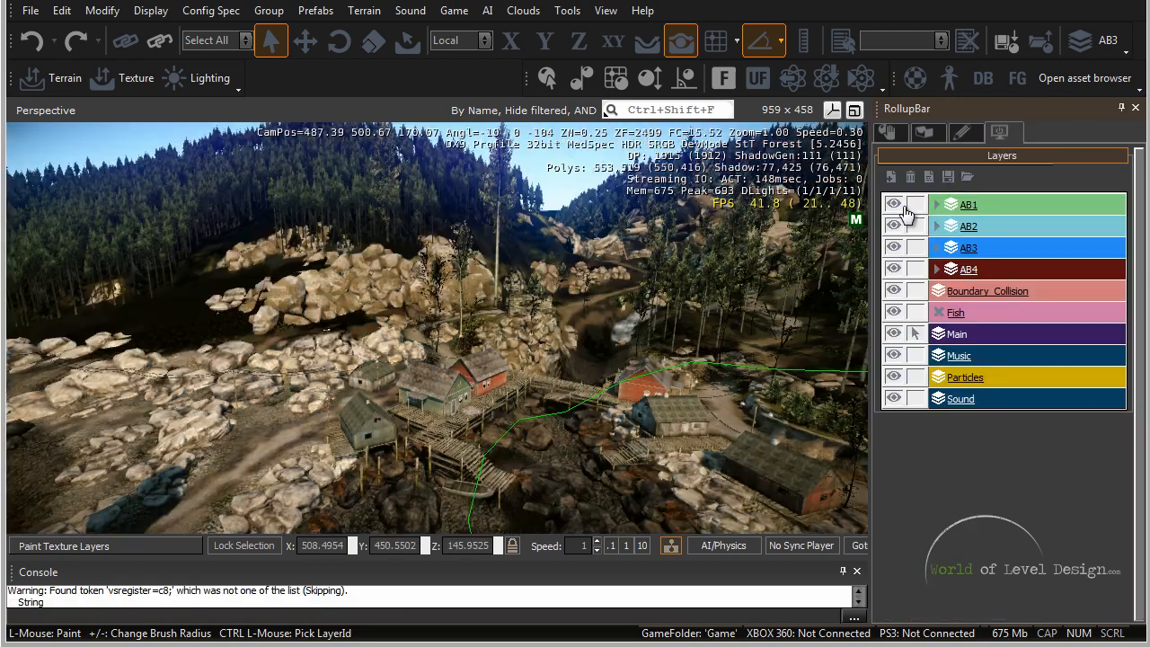
Step: Hide the AB1, AB2, AB3 and AB4 object layers and the vegetation to expose the bare terrain
{"action": "left_click", "coordinate": [893, 225]}
{"action": "left_click", "coordinate": [893, 247]}
{"action": "left_click", "coordinate": [894, 268]}
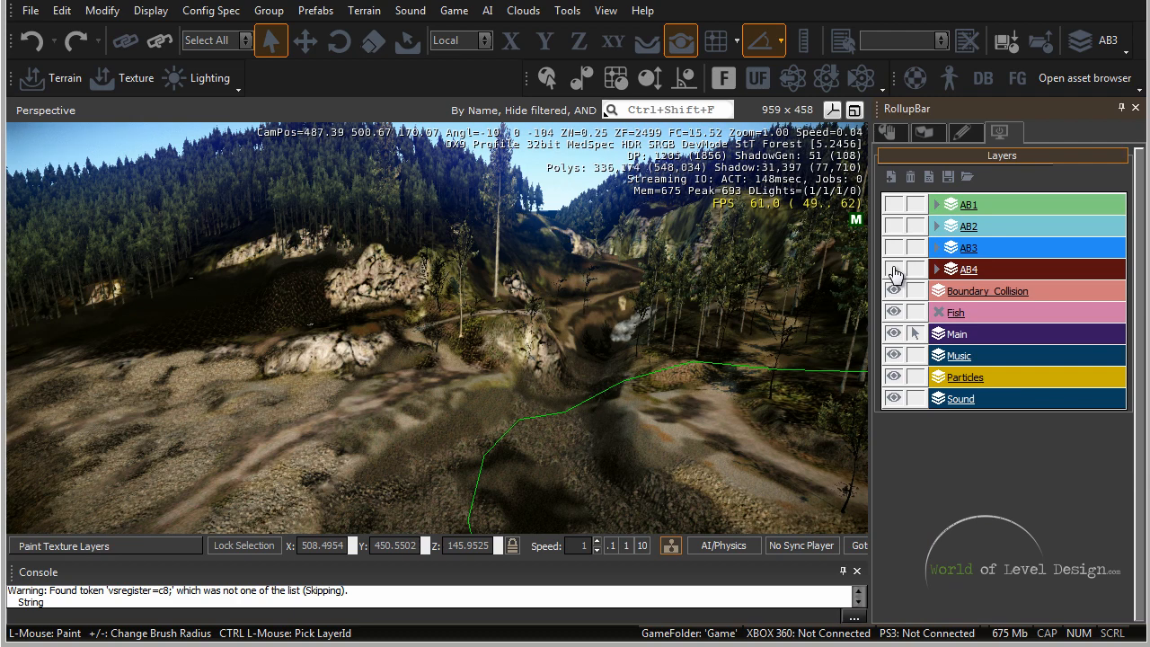
{"action": "left_click", "coordinate": [962, 132]}
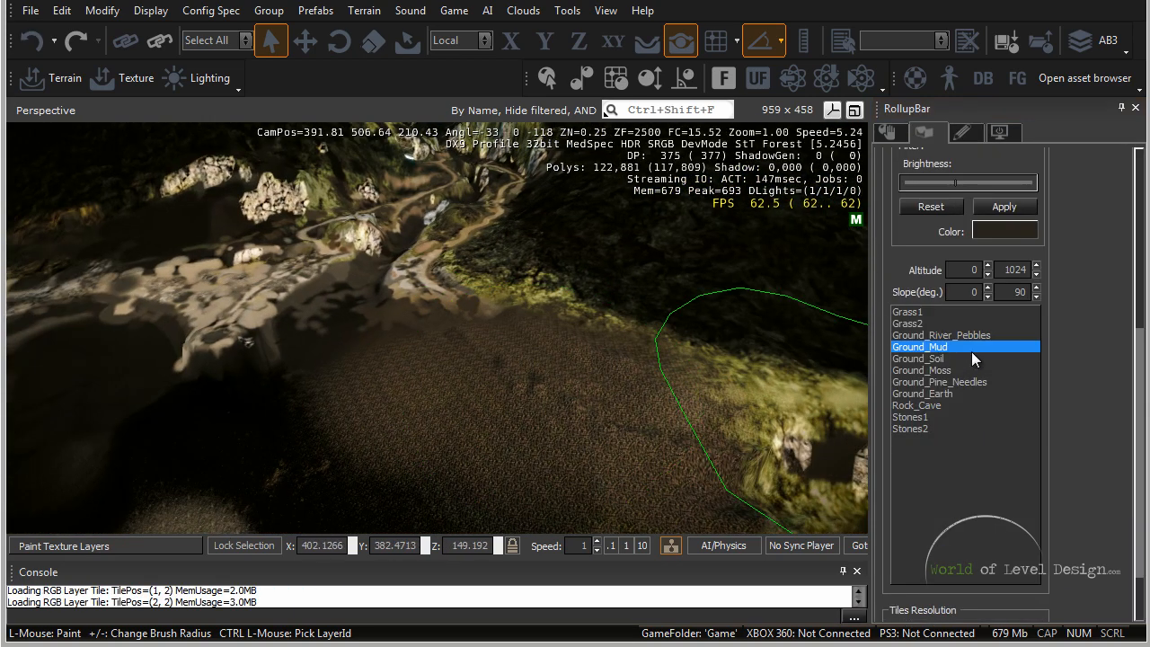
Step: Paint a Ground_Mud stroke across the exposed ground and look over the surrounding terrain
{"action": "left_click_drag", "start_coordinate": [438, 404], "coordinate": [709, 409]}
{"action": "mouse_move", "coordinate": [742, 403]}
{"action": "right_mouse_down"}
{"action": "mouse_move", "coordinate": [662, 354]}
{"action": "mouse_move", "coordinate": [695, 363]}
{"action": "right_mouse_up"}
{"action": "key", "text": "a"}
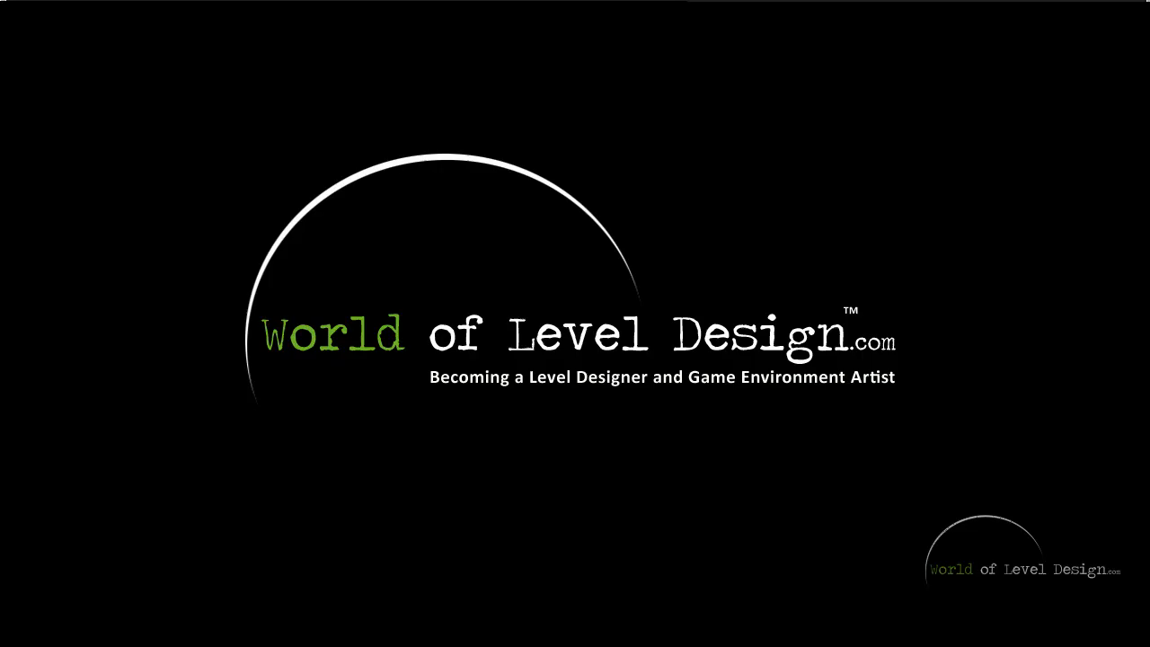